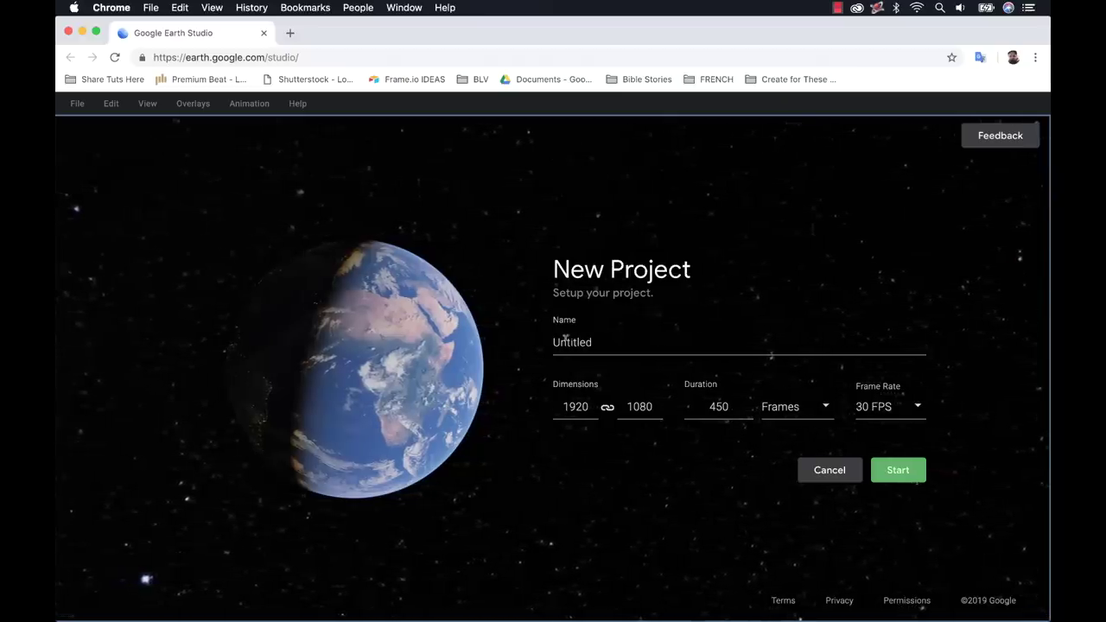
# Create a new project named "Arc de Triomphe 01" with its duration set in timecode to 00:05:00.
pyautogui.doubleClick(567, 342)
pyautogui.write('Arc de Triomphe 01')
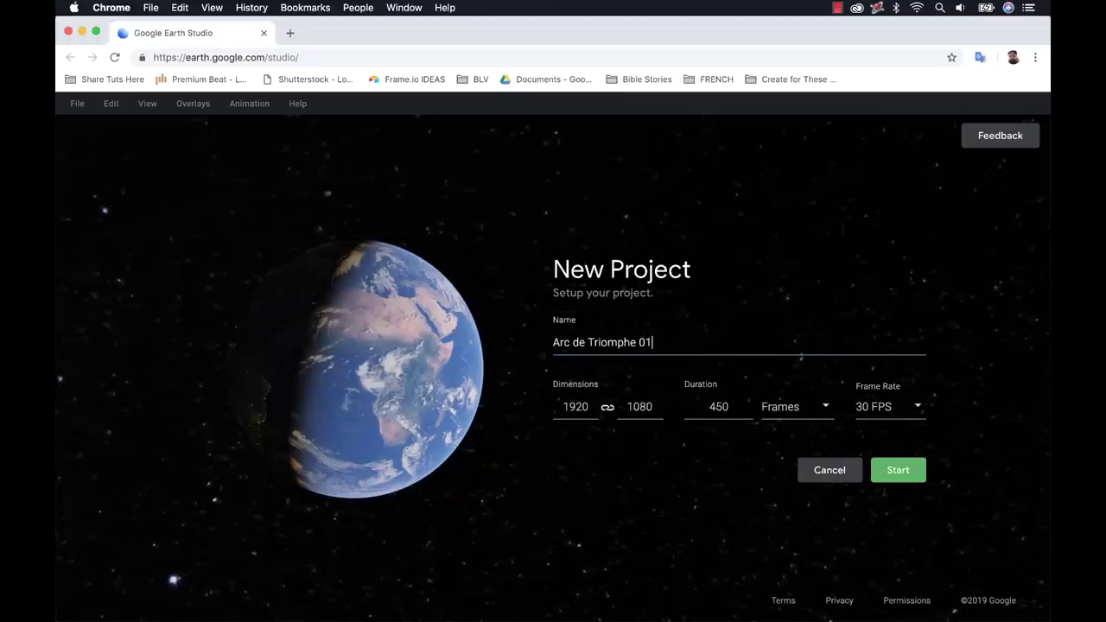
pyautogui.click(804, 414)
pyautogui.click(779, 464)
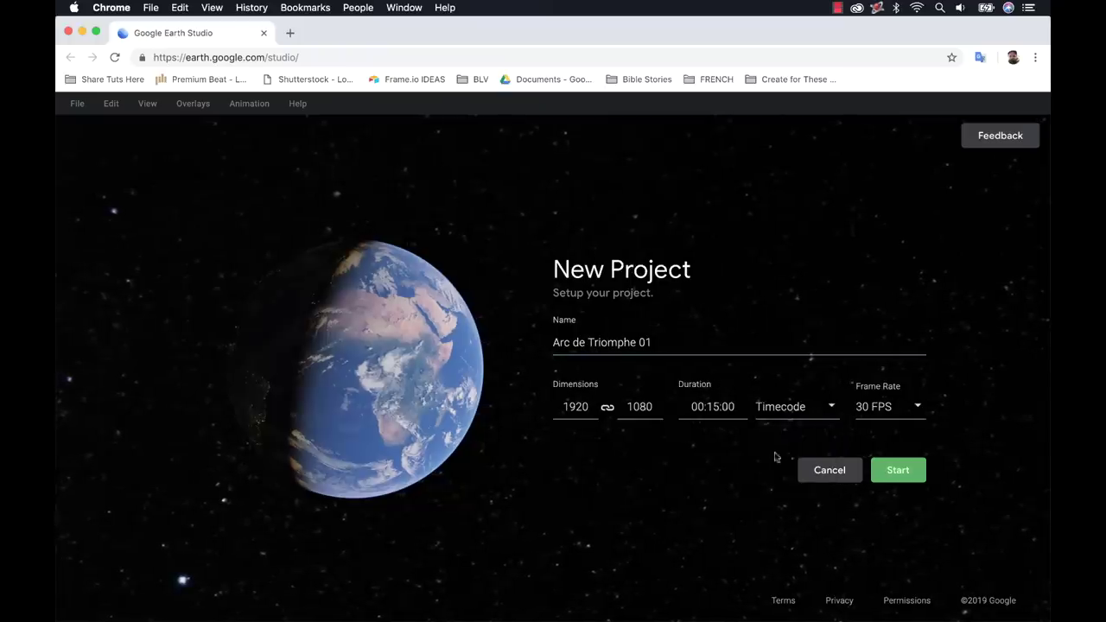
pyautogui.doubleClick(712, 406)
pyautogui.click(712, 406)
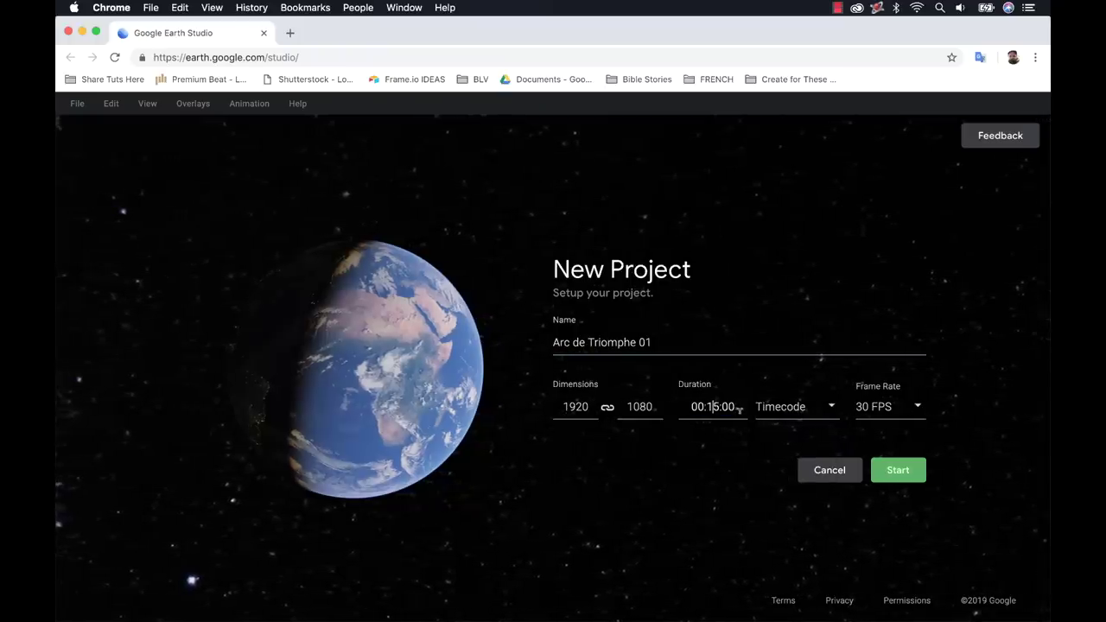
pyautogui.press('BackSpace')
pyautogui.write('0')
pyautogui.click(899, 470)
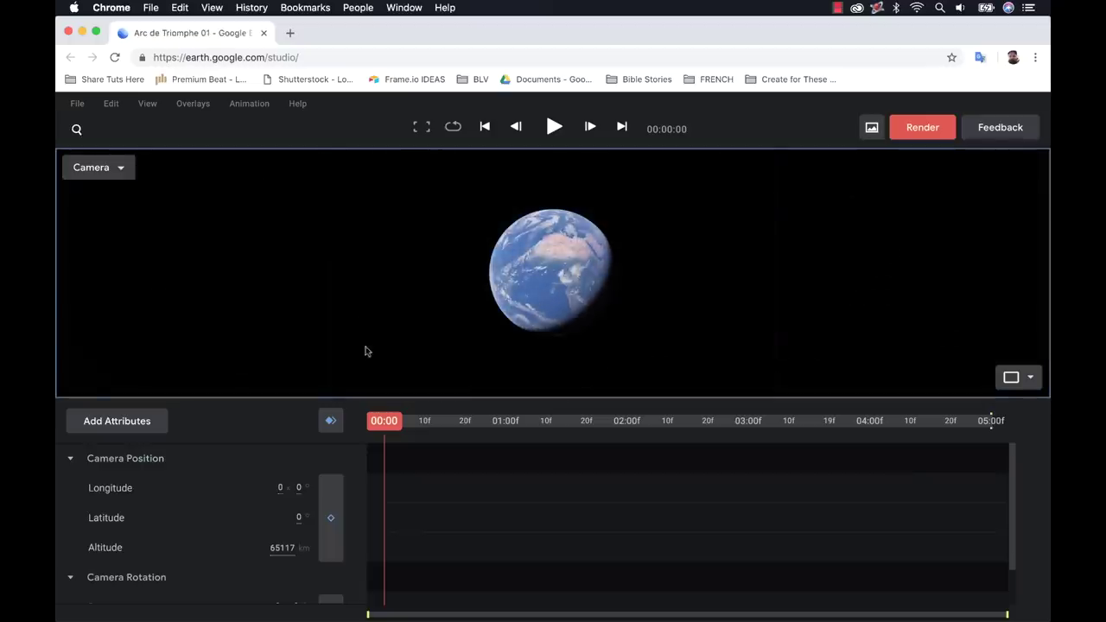
# Search for the Arc de Triomphe in Paris and move the camera to it.
pyautogui.click(78, 131)
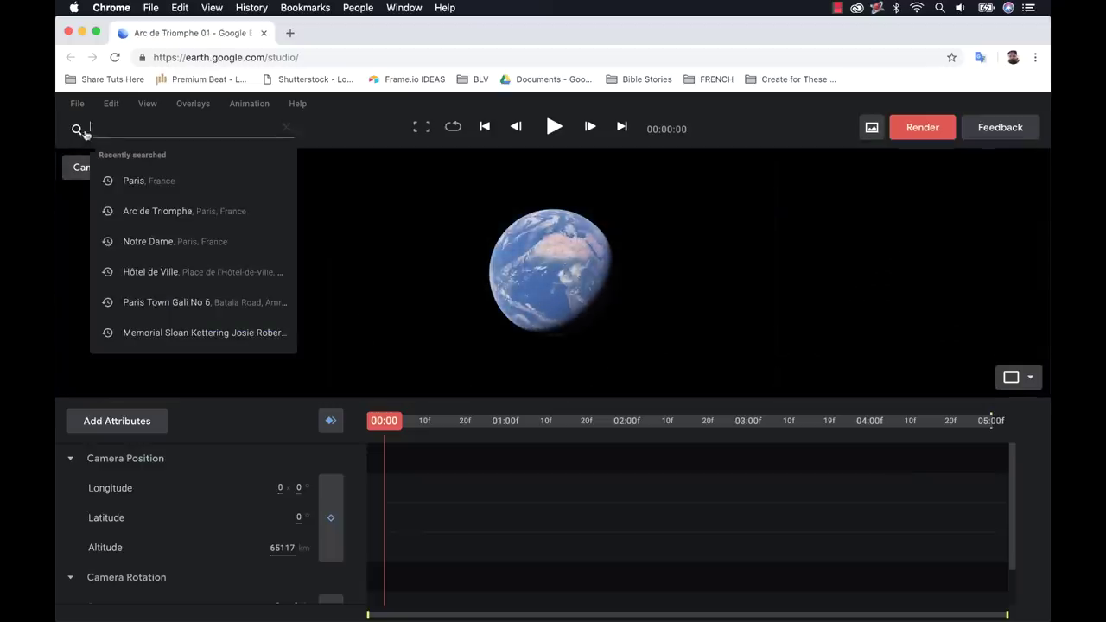
pyautogui.write('arc de')
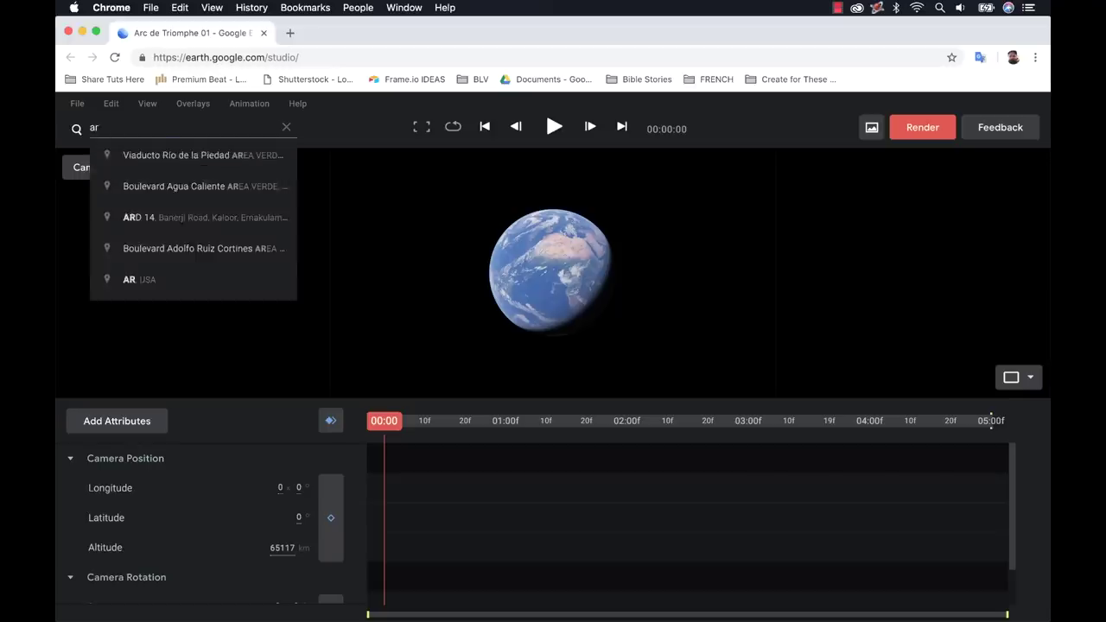
pyautogui.click(149, 156)
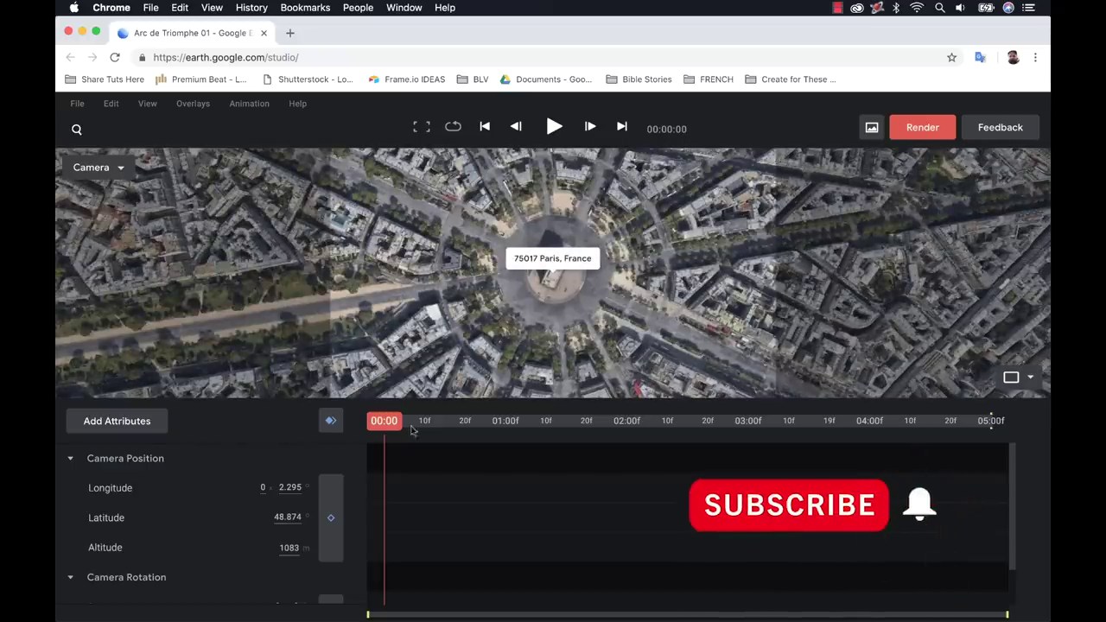
# Raise the camera altitude to 29482 m and center the view over Paris.
pyautogui.moveTo(289, 548); pyautogui.dragTo(524, 530)
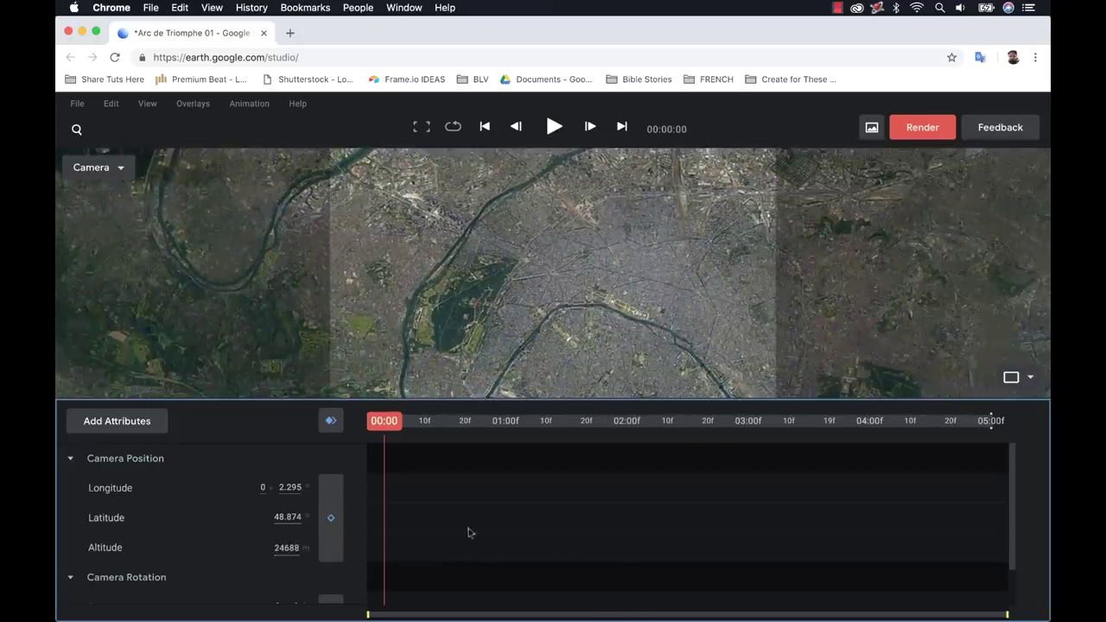
pyautogui.moveTo(289, 548); pyautogui.dragTo(336, 545)
pyautogui.moveTo(642, 312); pyautogui.dragTo(564, 270)
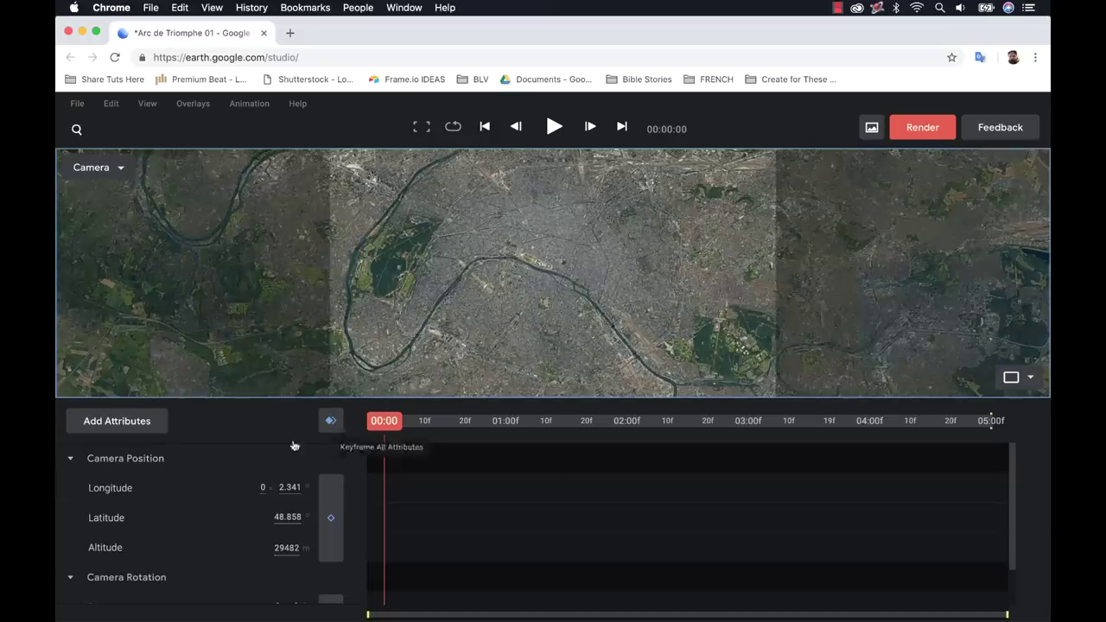
# Set the camera pan to 3.8° and keyframe all attributes at the start of the timeline.
pyautogui.scroll(-2, 216, 504)
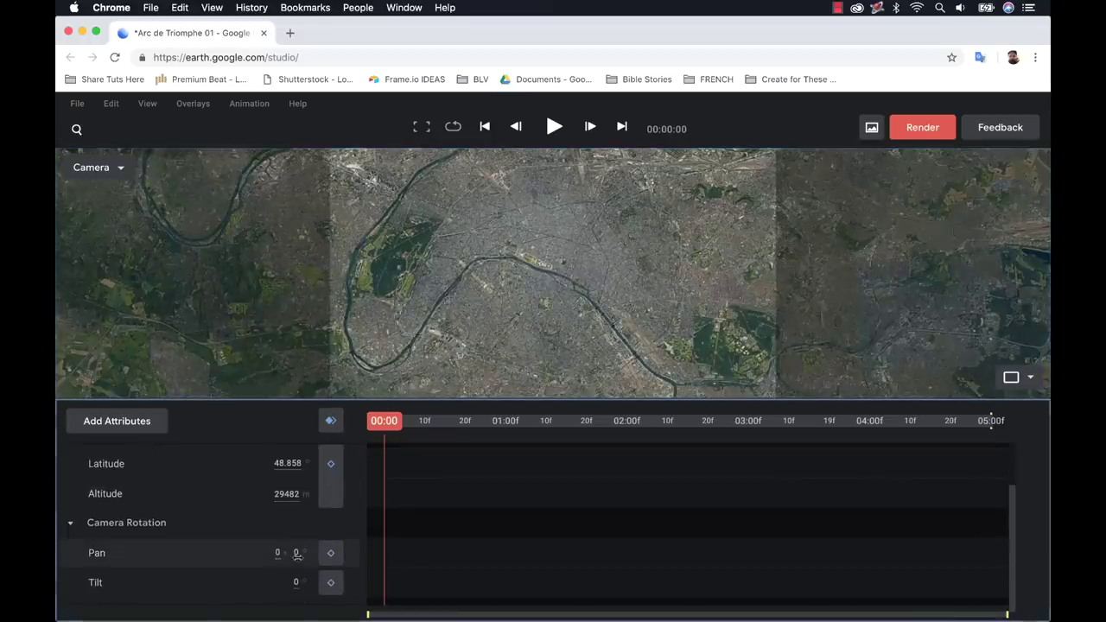
pyautogui.moveTo(301, 562); pyautogui.dragTo(322, 560)
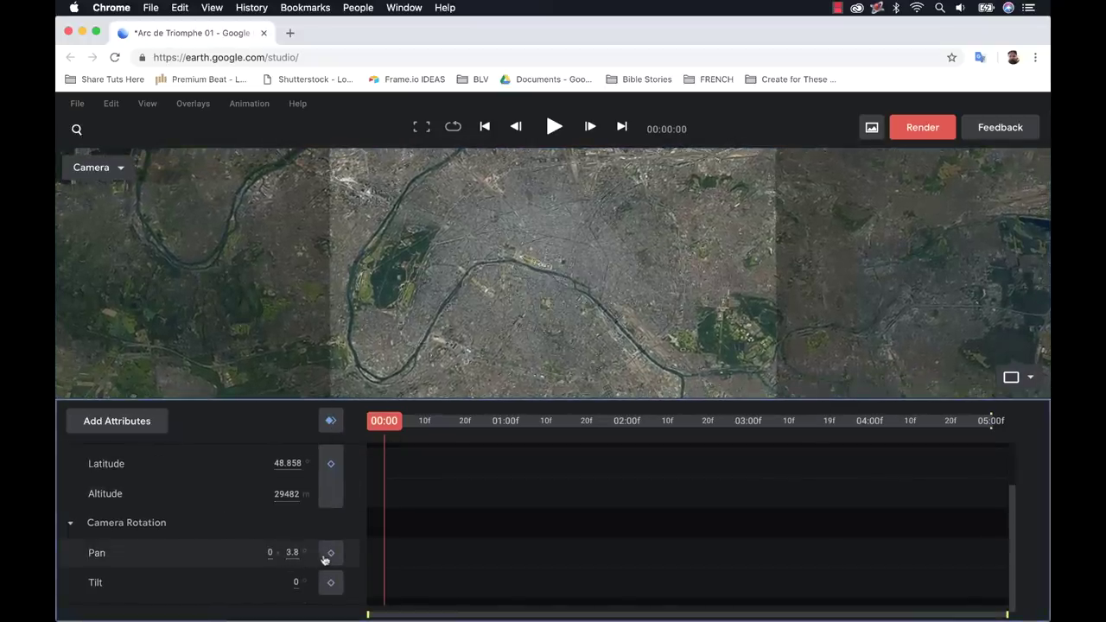
pyautogui.click(331, 422)
# At 5 seconds, shift the camera slightly, pan it to -2.9° and keyframe all attributes, saving the project.
pyautogui.moveTo(473, 424); pyautogui.dragTo(991, 420)
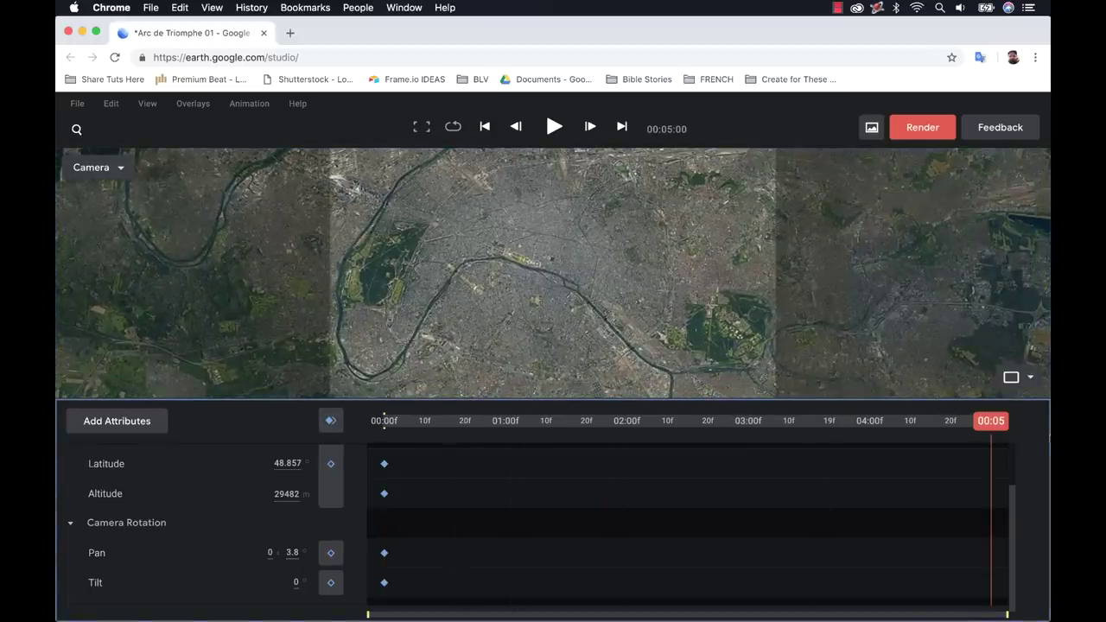
pyautogui.moveTo(478, 271); pyautogui.dragTo(501, 264)
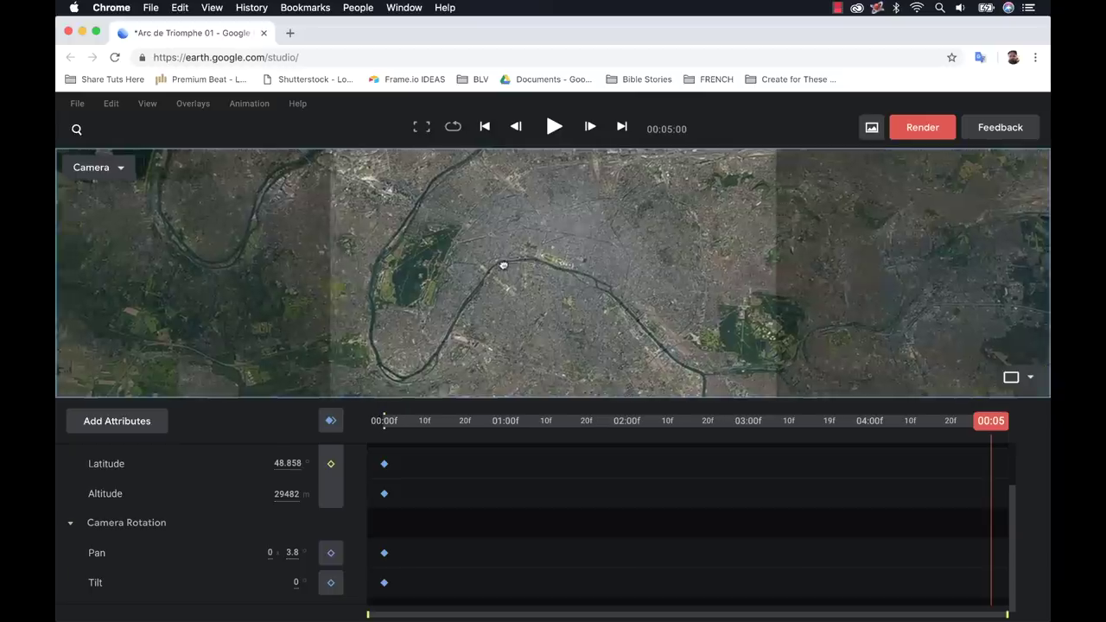
pyautogui.moveTo(292, 552); pyautogui.dragTo(237, 551)
pyautogui.click(330, 422)
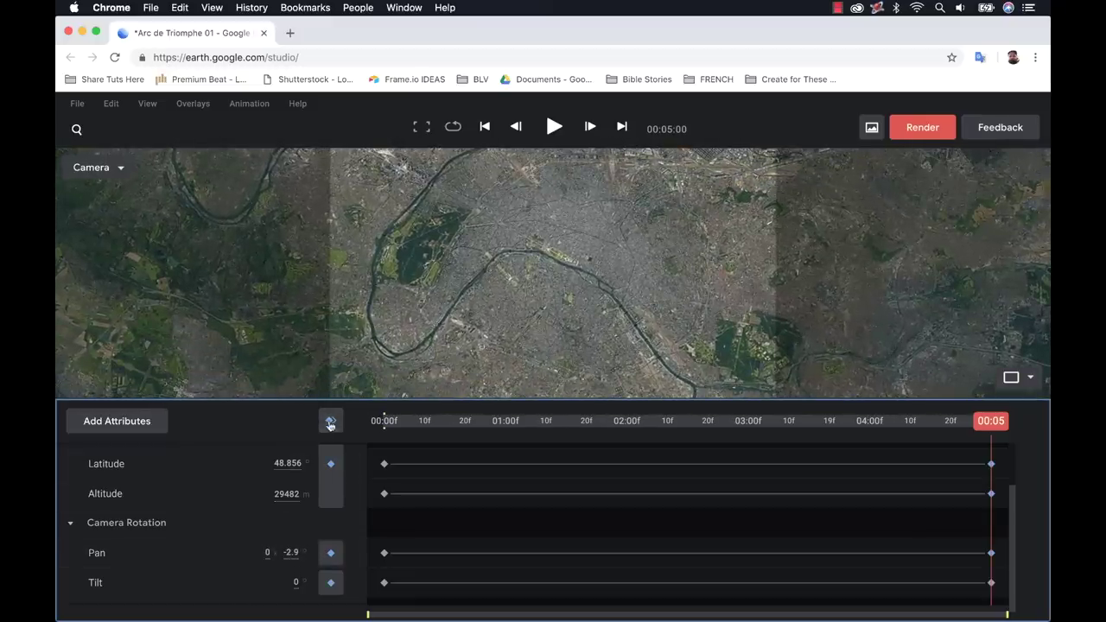
pyautogui.moveTo(998, 476)
pyautogui.mouseDown()
pyautogui.moveTo(395, 476)
pyautogui.moveTo(1000, 469)
pyautogui.mouseUp()
pyautogui.press('super+s')
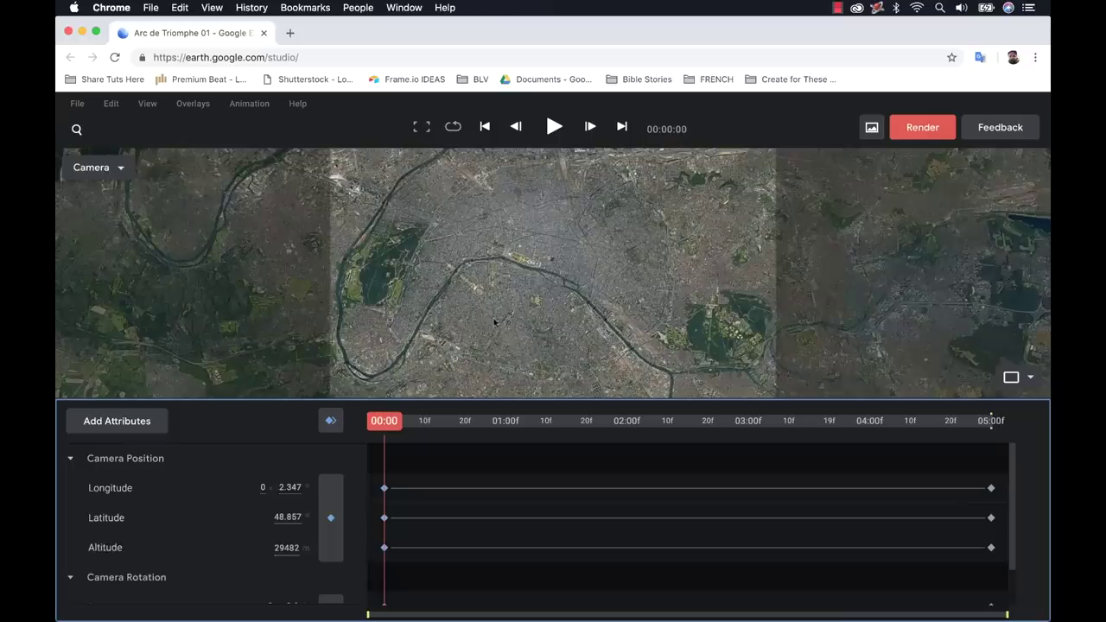
# Start a new Spiral quick start project with the Arc de Triomphe in Paris as its point of interest.
pyautogui.click(77, 103)
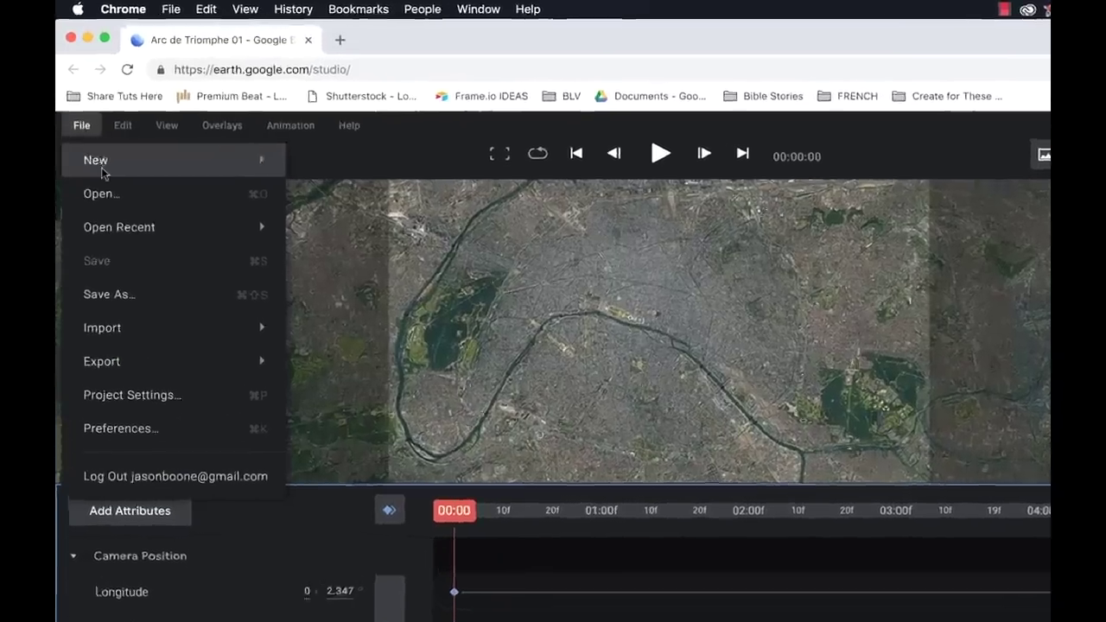
pyautogui.moveTo(90, 135)
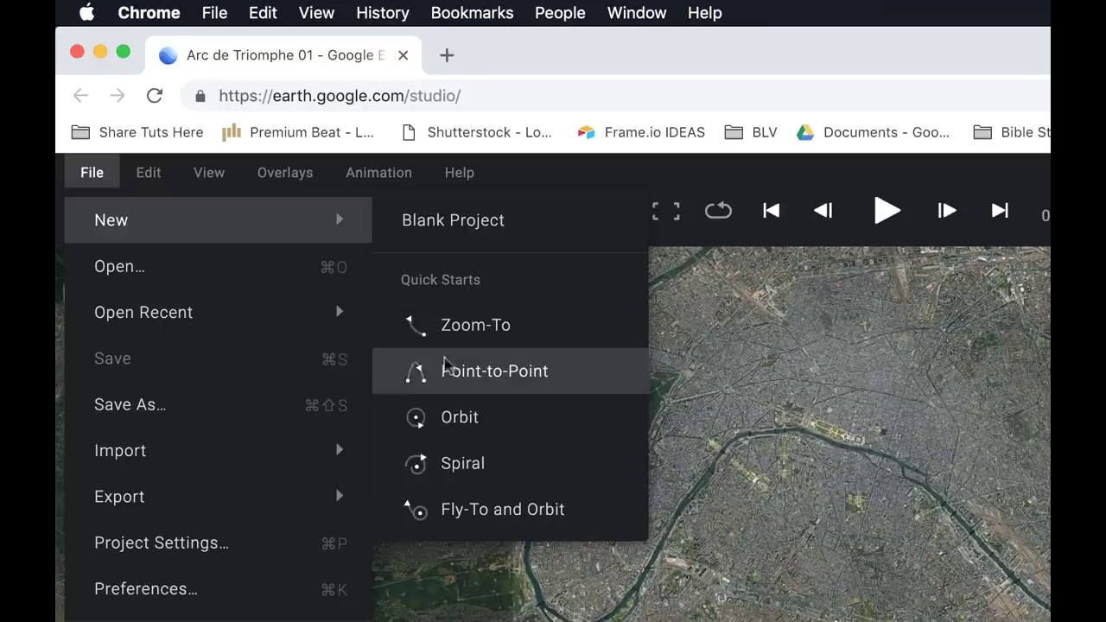
pyautogui.click(462, 465)
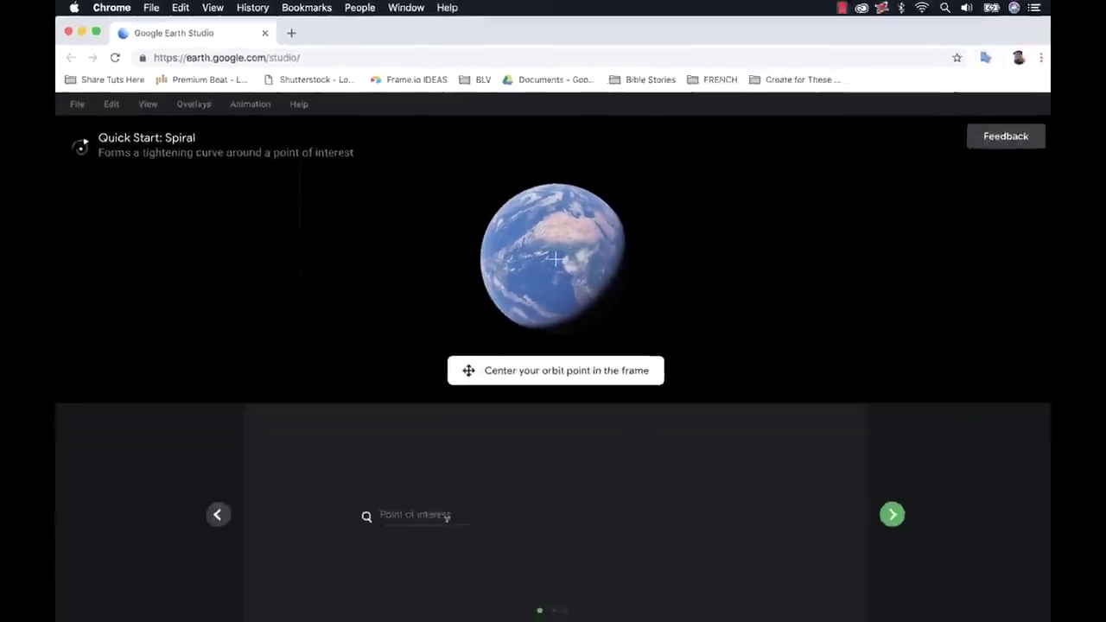
pyautogui.click(446, 516)
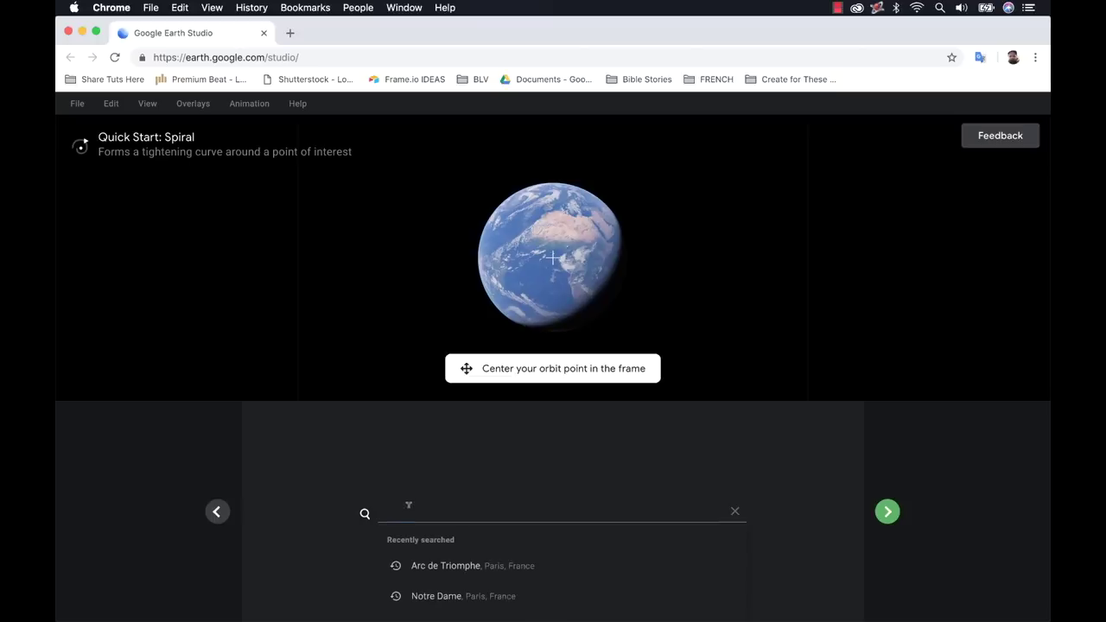
pyautogui.click(451, 566)
pyautogui.click(887, 511)
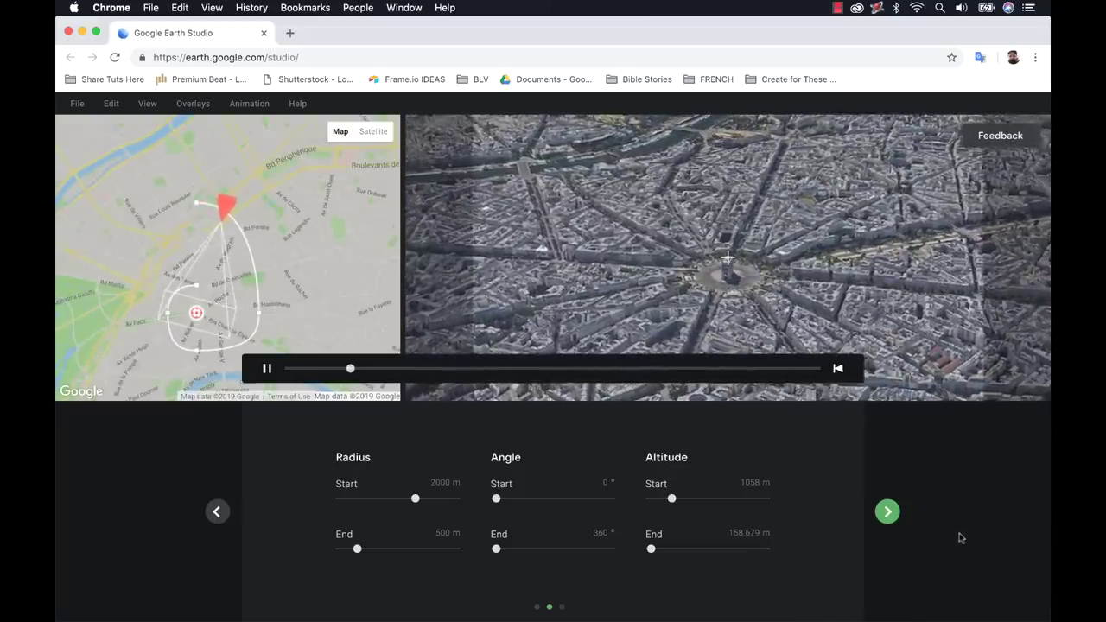
# Preview the spiral with its default radius, angle and altitude, and finish the quick start with a 15-second duration.
pyautogui.moveTo(499, 369); pyautogui.dragTo(754, 382)
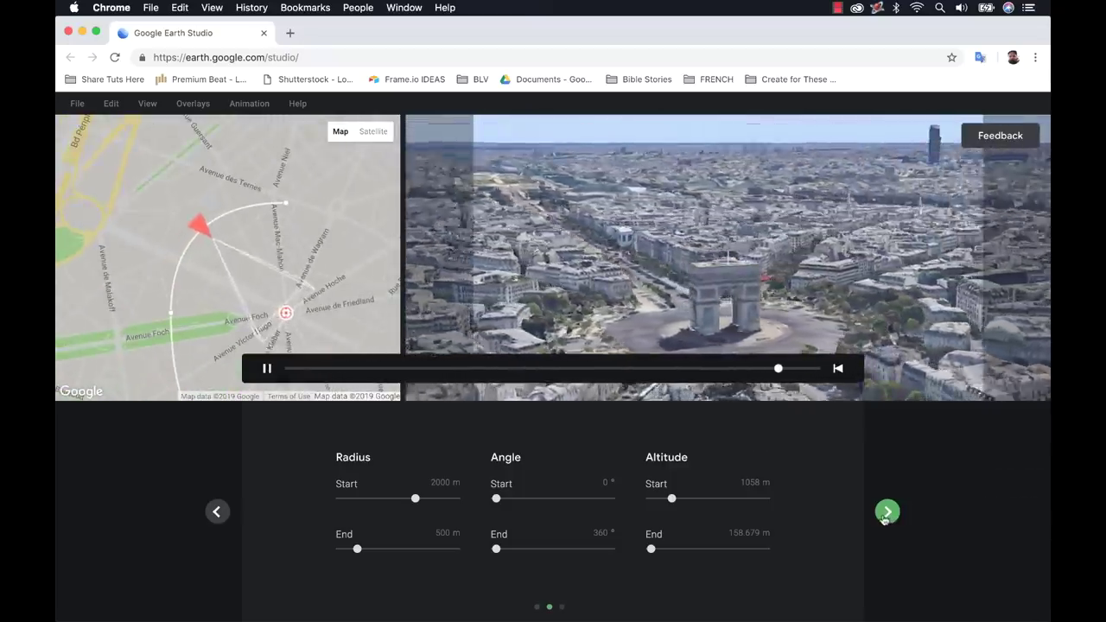
pyautogui.click(886, 513)
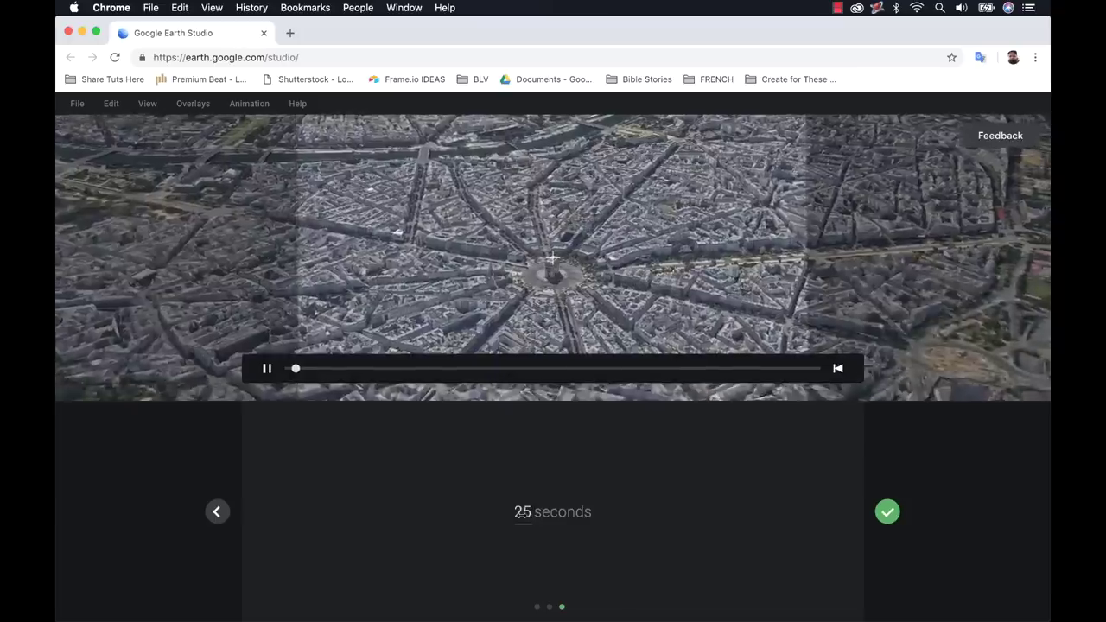
pyautogui.doubleClick(522, 511)
pyautogui.write('15')
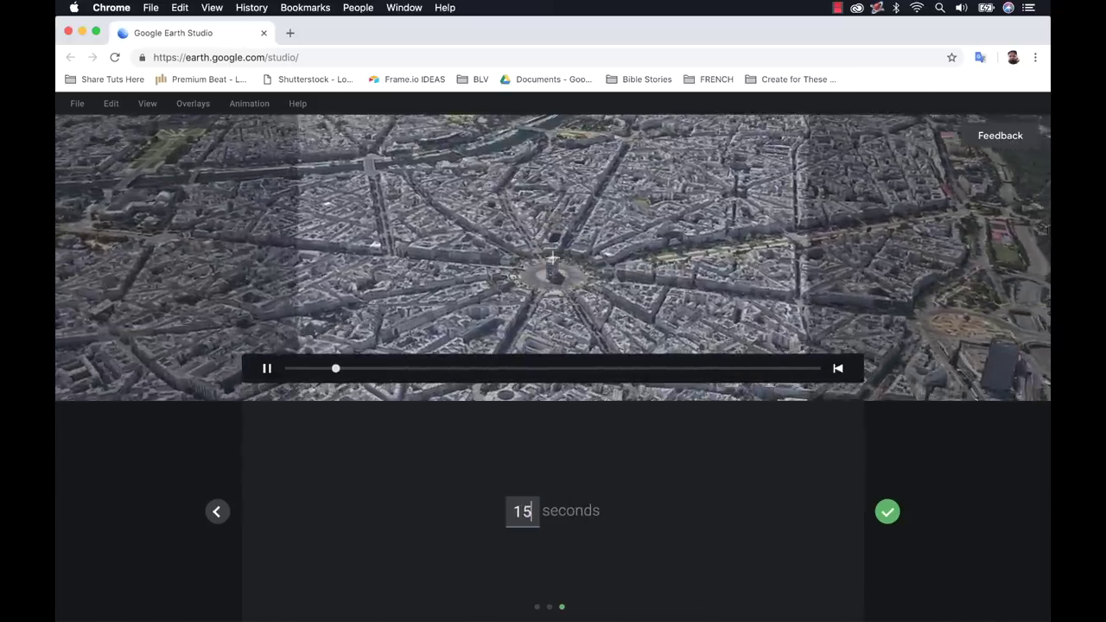
pyautogui.click(689, 485)
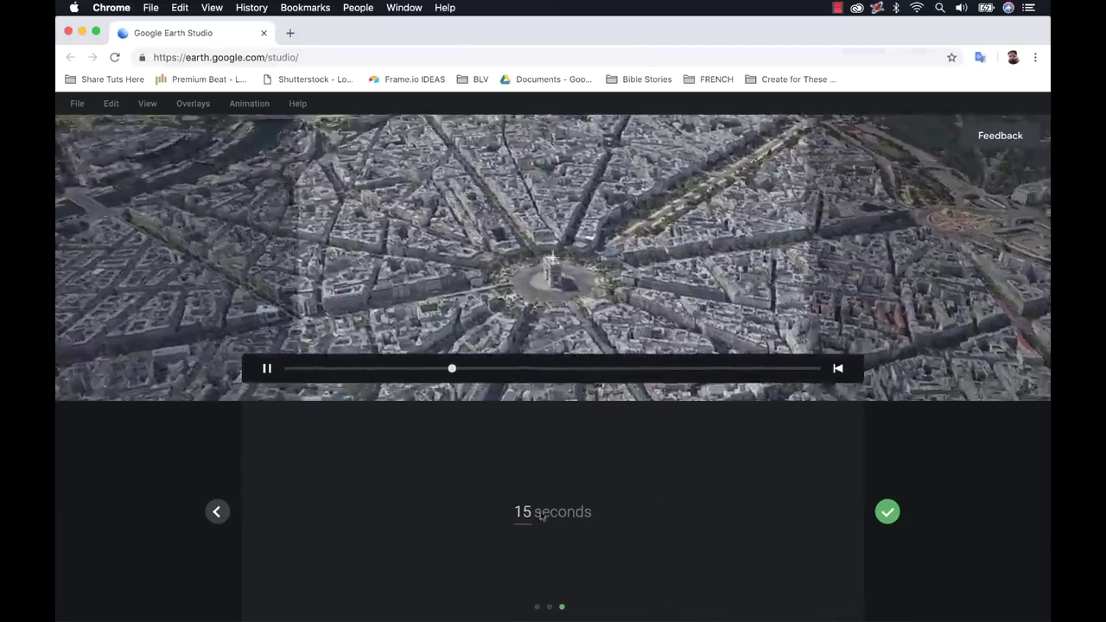
pyautogui.click(888, 512)
# Scrub through the whole timeline to review the spiral camera animation.
pyautogui.moveTo(420, 425); pyautogui.dragTo(1013, 424)
pyautogui.moveTo(926, 432); pyautogui.dragTo(715, 437)
pyautogui.moveTo(606, 439); pyautogui.dragTo(369, 451)
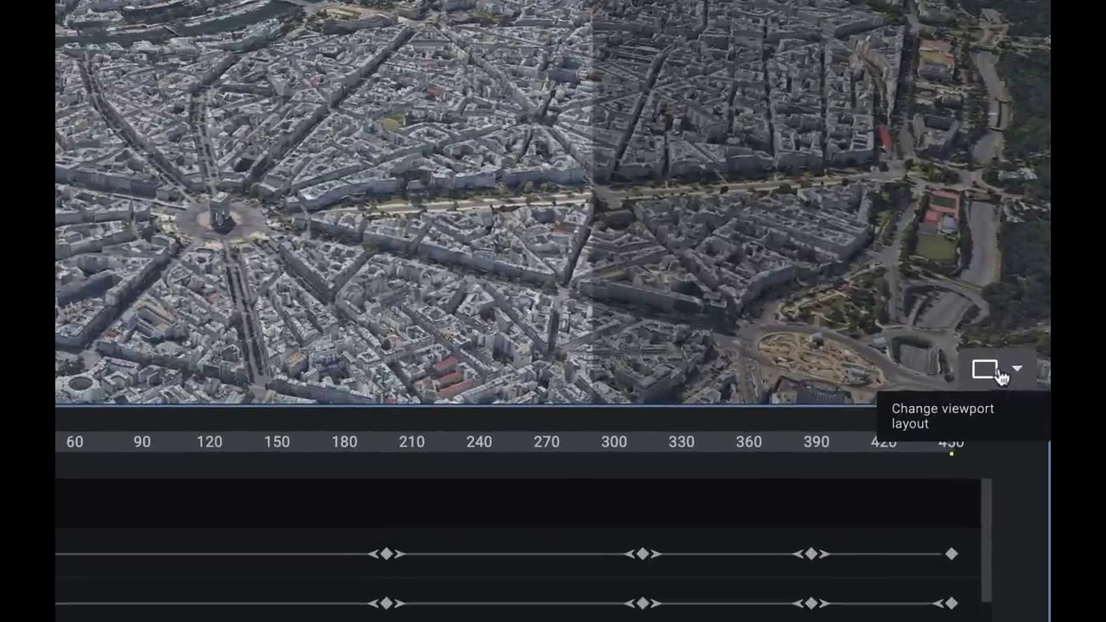
# Change the viewport layout to two viewports and check the Multi-View options.
pyautogui.click(1002, 374)
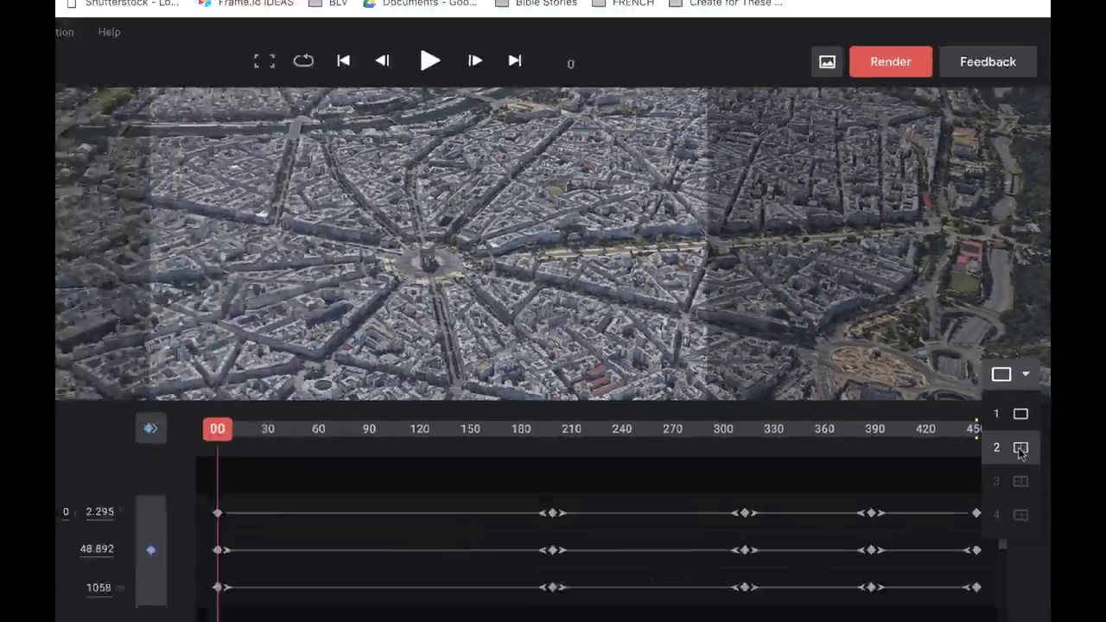
pyautogui.click(1010, 467)
pyautogui.click(148, 103)
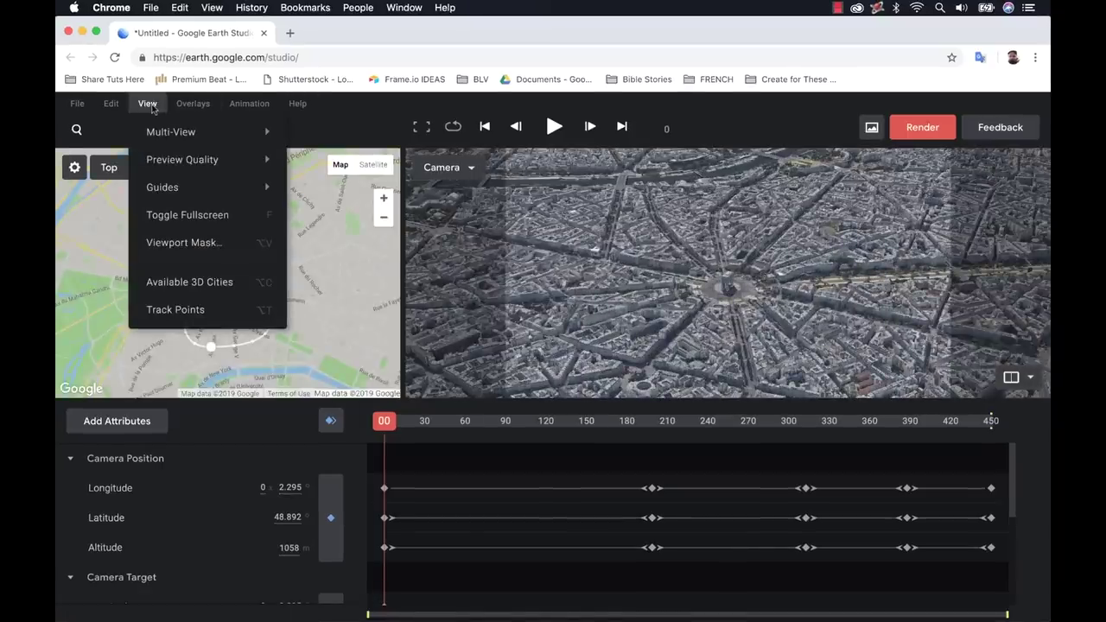
pyautogui.moveTo(178, 134)
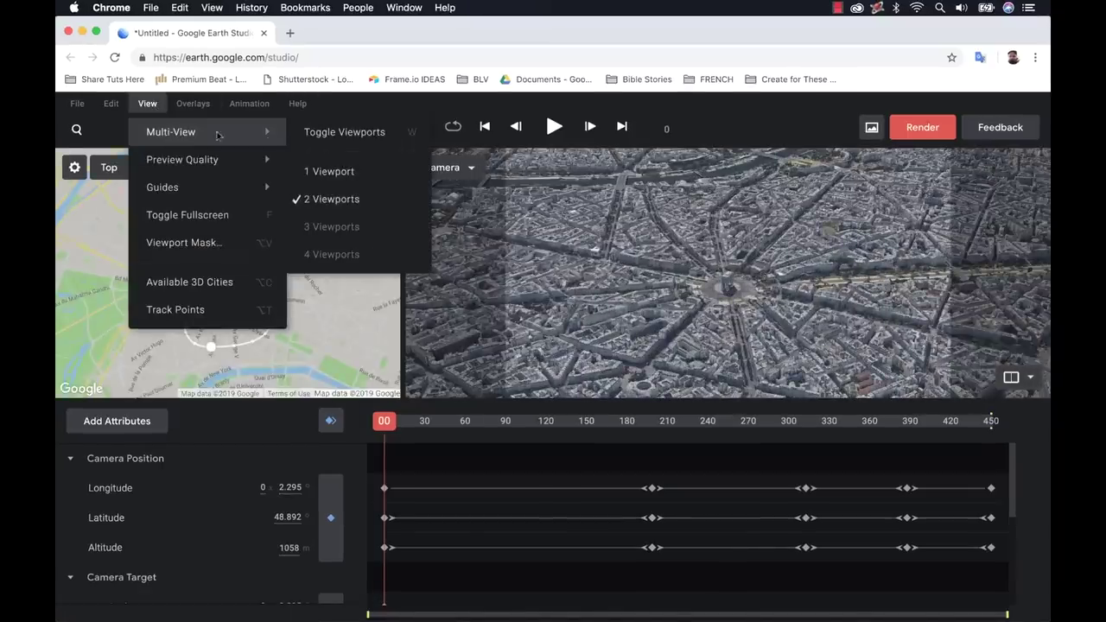
pyautogui.click(336, 353)
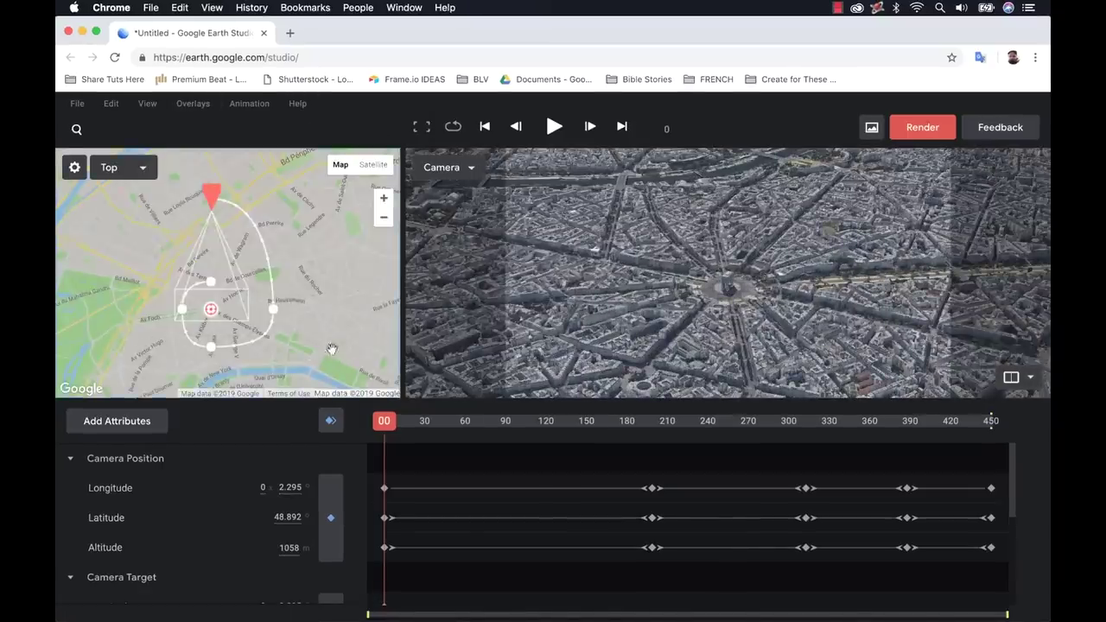
# Check the map viewport's view options, and examine the spiral path around the Arc de Triomphe with the playhead at frame 130.
pyautogui.click(144, 175)
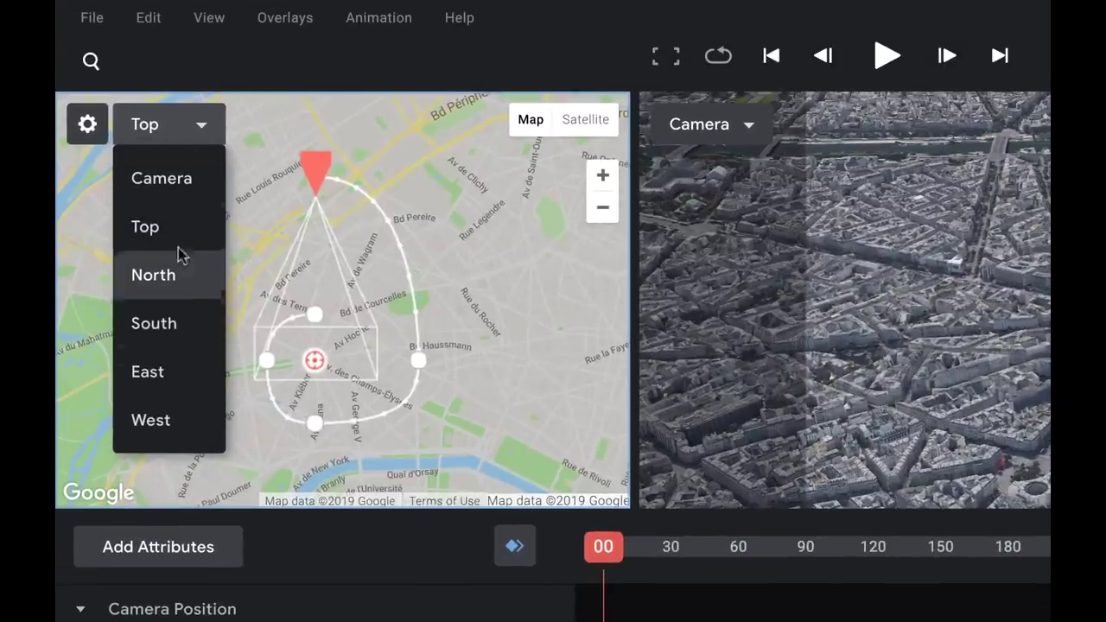
pyautogui.click(536, 337)
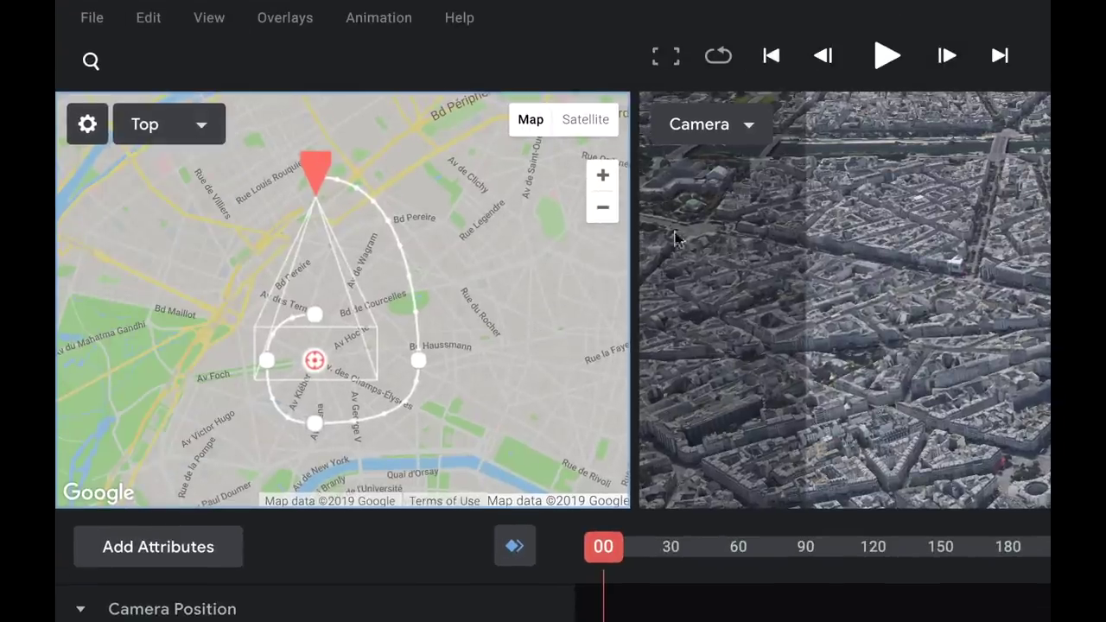
pyautogui.click(602, 176)
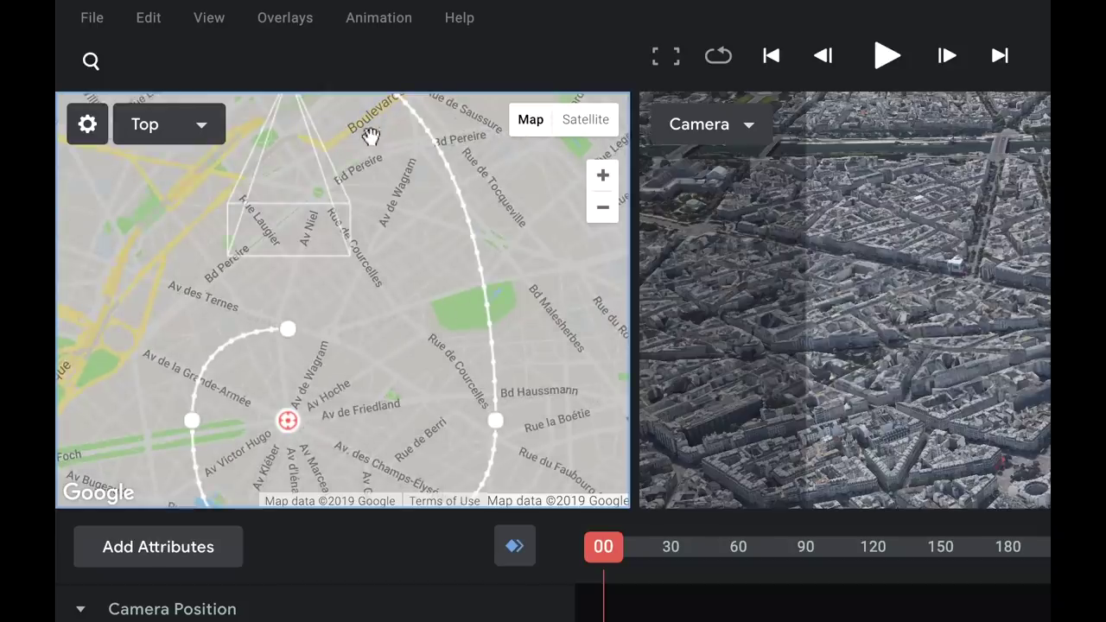
pyautogui.click(602, 207)
pyautogui.moveTo(673, 558); pyautogui.dragTo(896, 582)
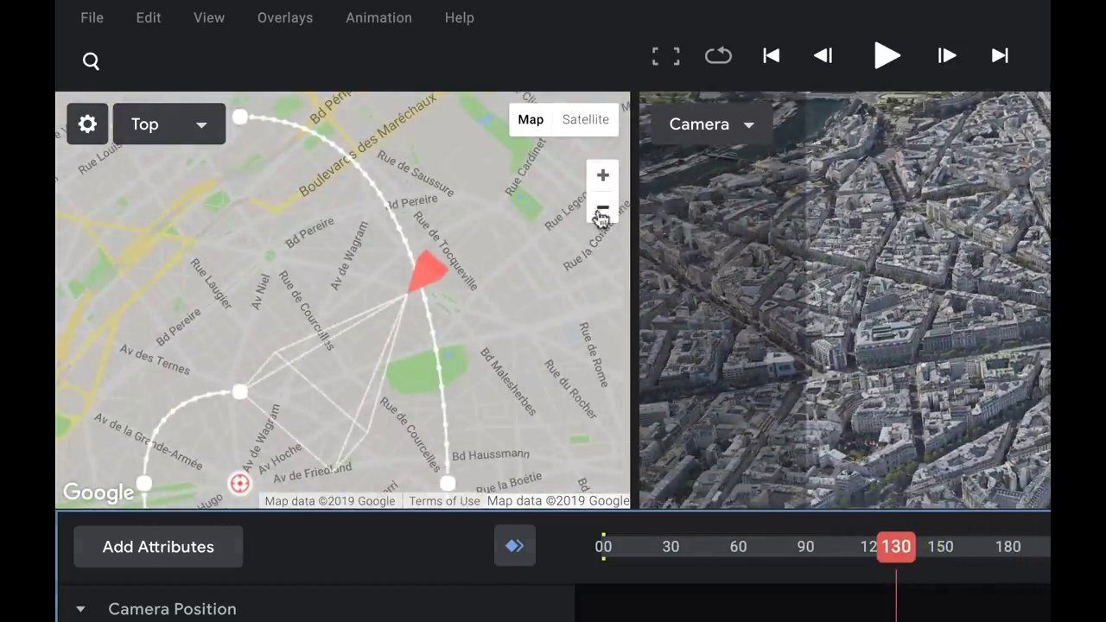
pyautogui.moveTo(548, 272); pyautogui.dragTo(598, 185)
pyautogui.click(603, 176)
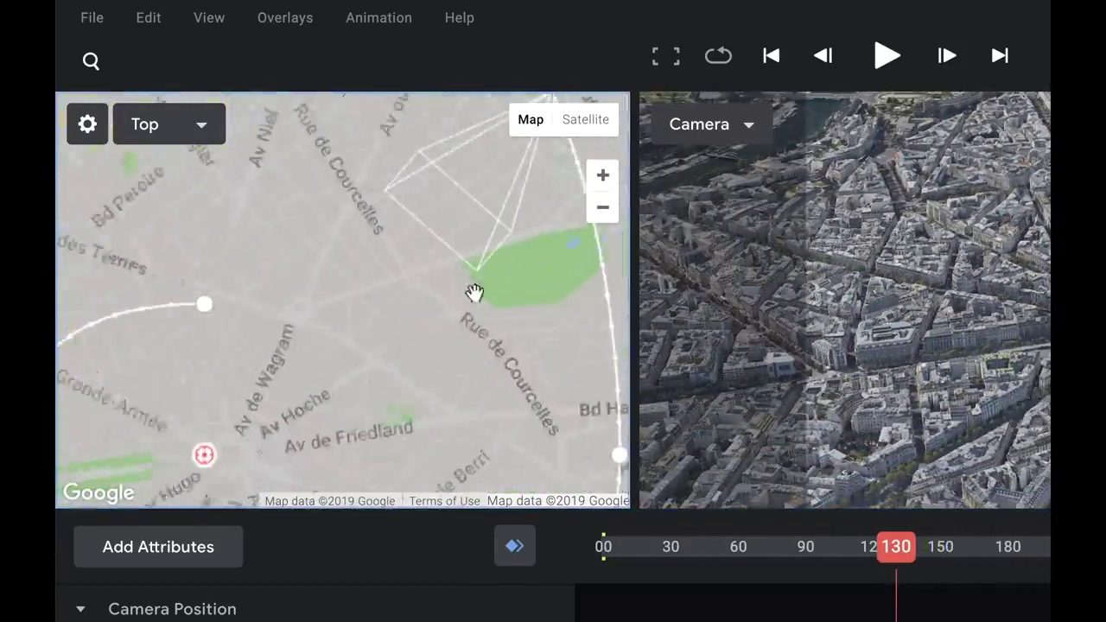
pyautogui.moveTo(422, 321); pyautogui.dragTo(509, 225)
pyautogui.moveTo(478, 328); pyautogui.dragTo(501, 254)
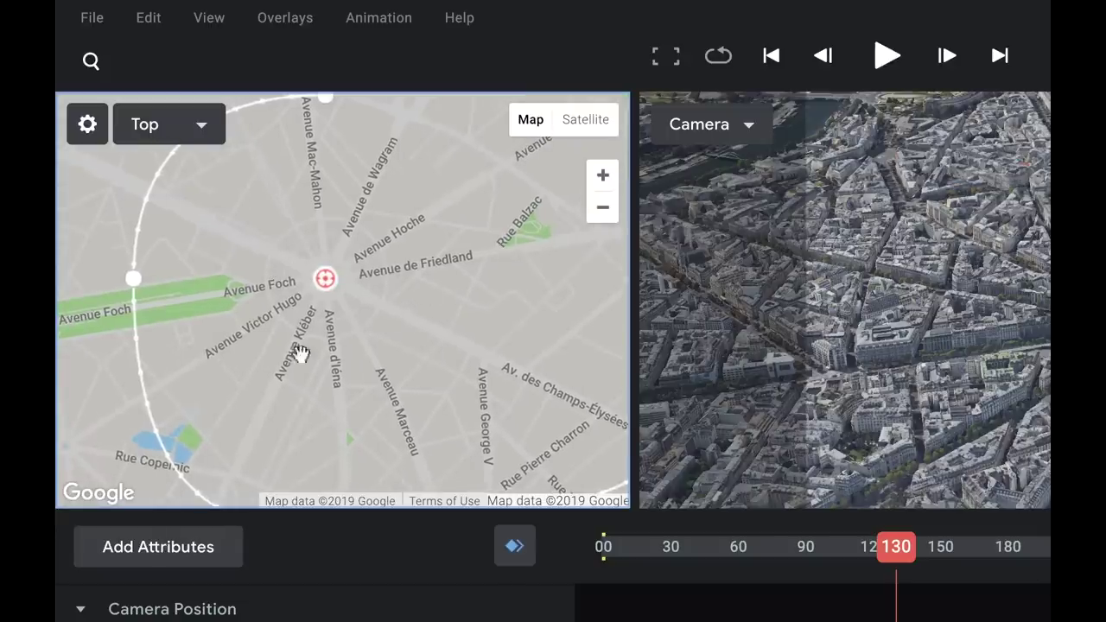
# Set a track point at the camera target on the top map, name it Arc de Triomphe, and check its coordinates.
pyautogui.rightClick(325, 278)
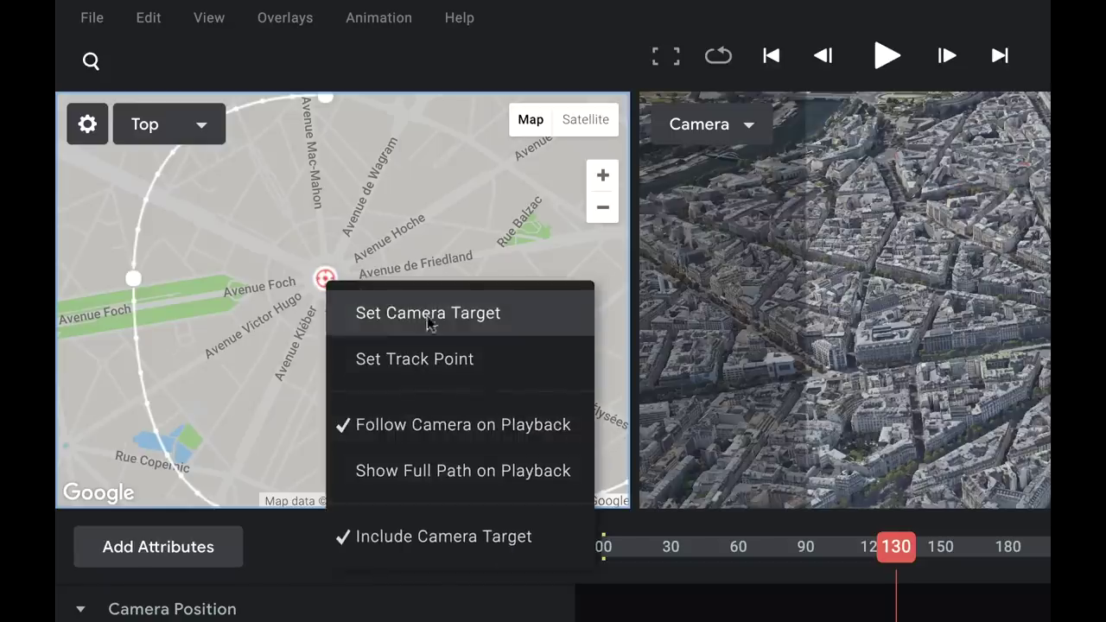
pyautogui.click(424, 359)
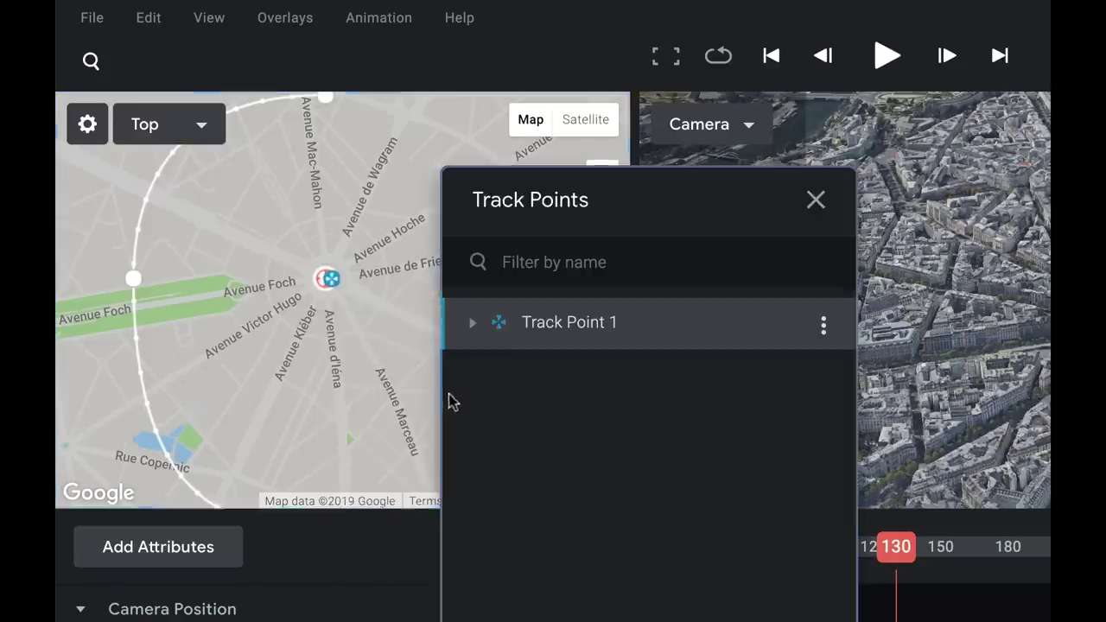
pyautogui.doubleClick(572, 327)
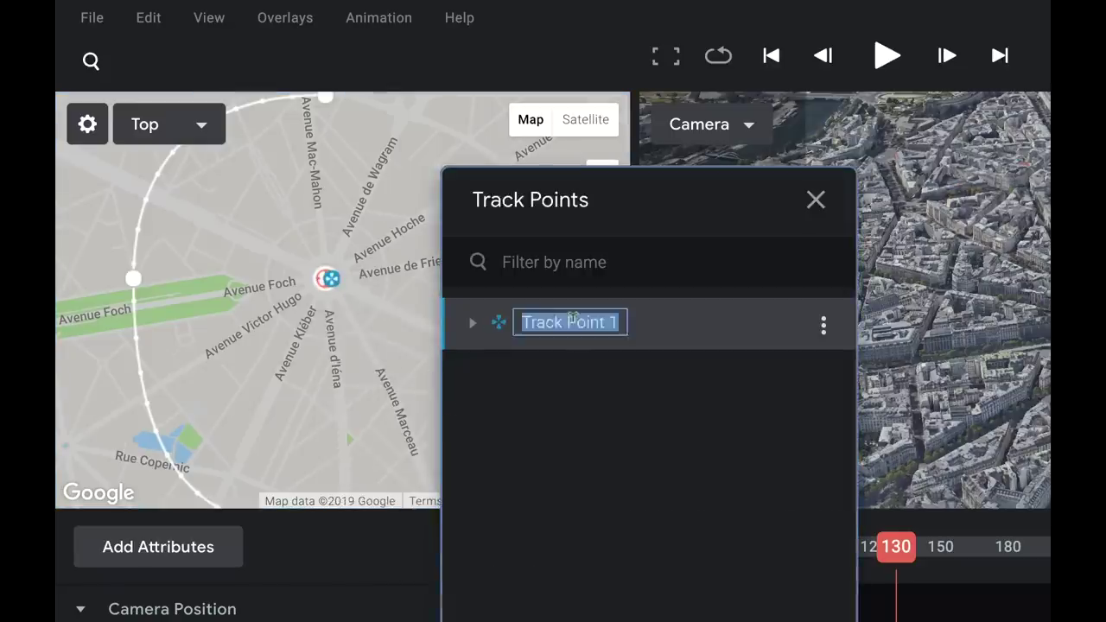
pyautogui.write('Arc de Triomphe')
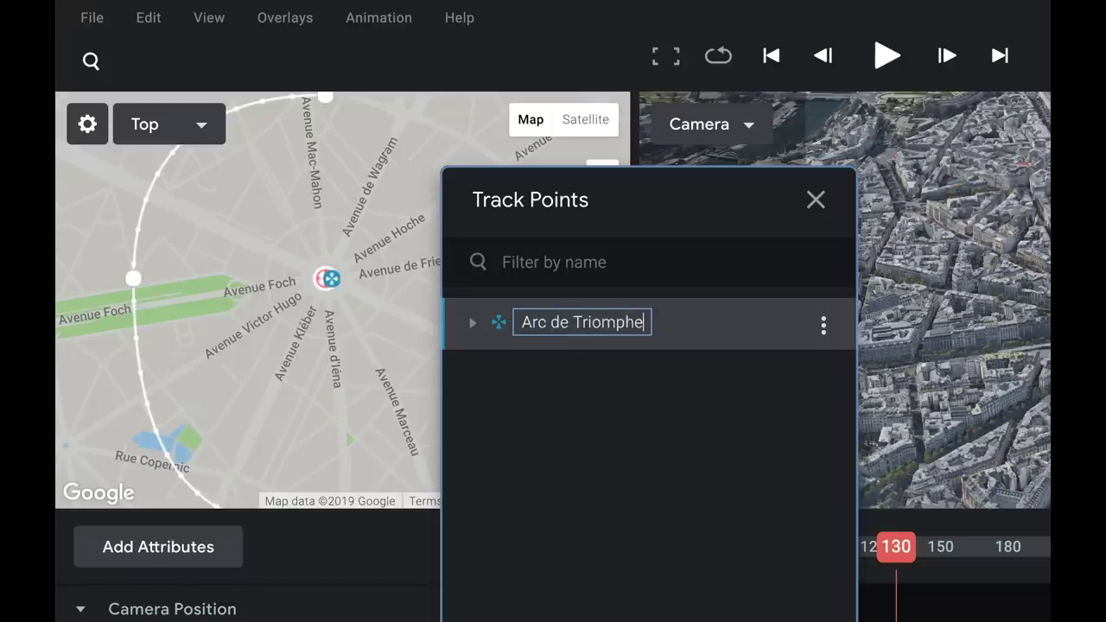
pyautogui.click(502, 378)
pyautogui.click(471, 325)
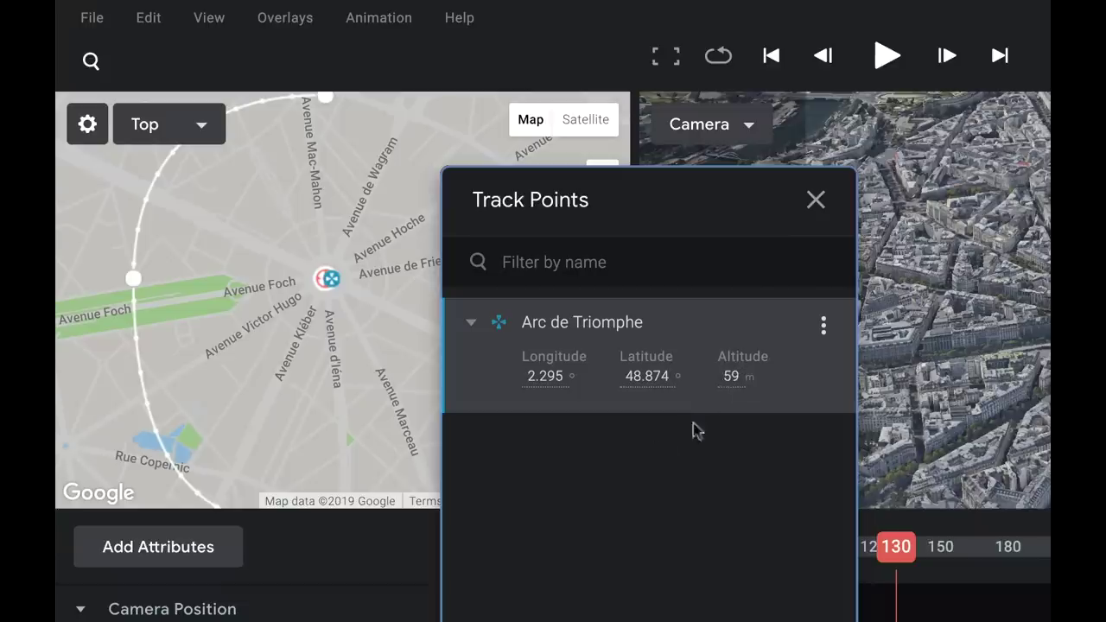
pyautogui.click(476, 327)
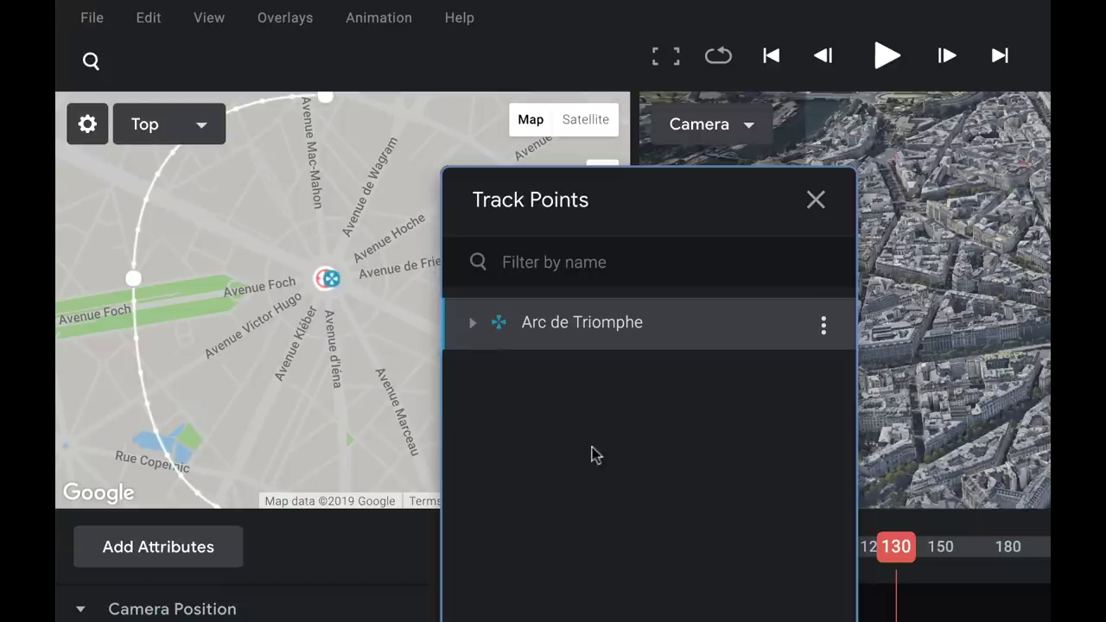
pyautogui.click(814, 202)
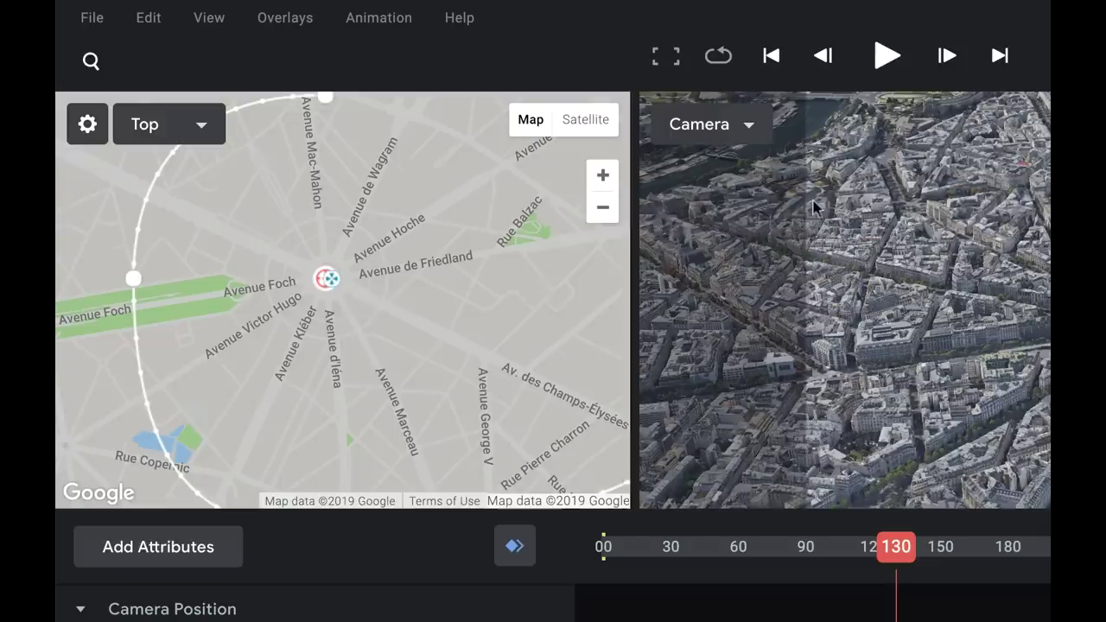
# Move the Arc de Triomphe track point onto the camera target at the centre of the monument.
pyautogui.click(602, 175)
pyautogui.moveTo(370, 298); pyautogui.dragTo(417, 302)
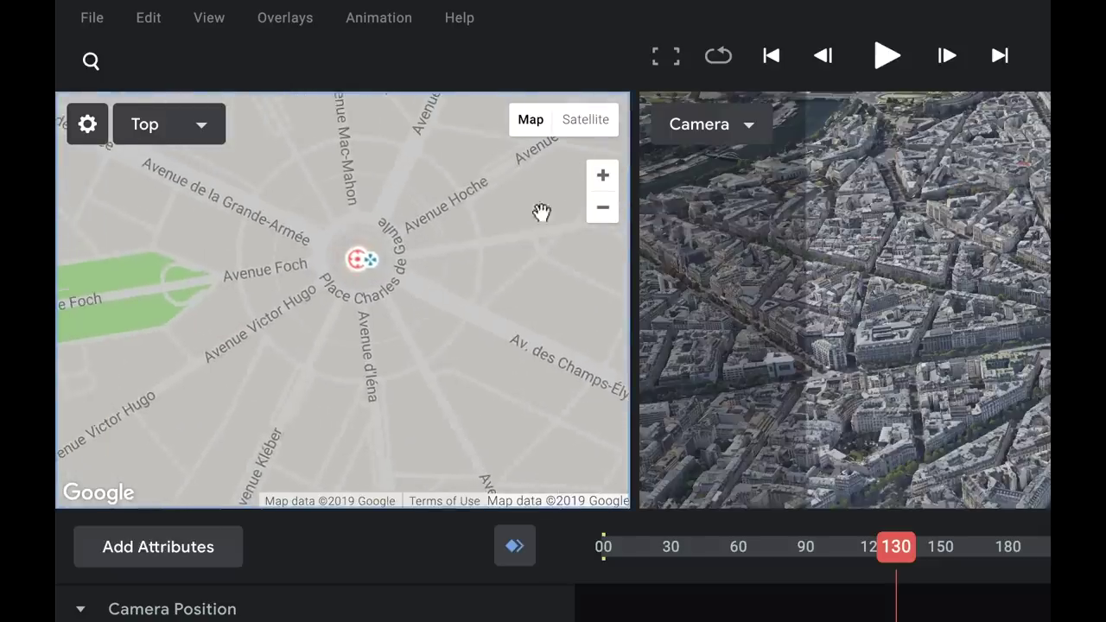
pyautogui.click(600, 181)
pyautogui.moveTo(441, 351); pyautogui.dragTo(506, 449)
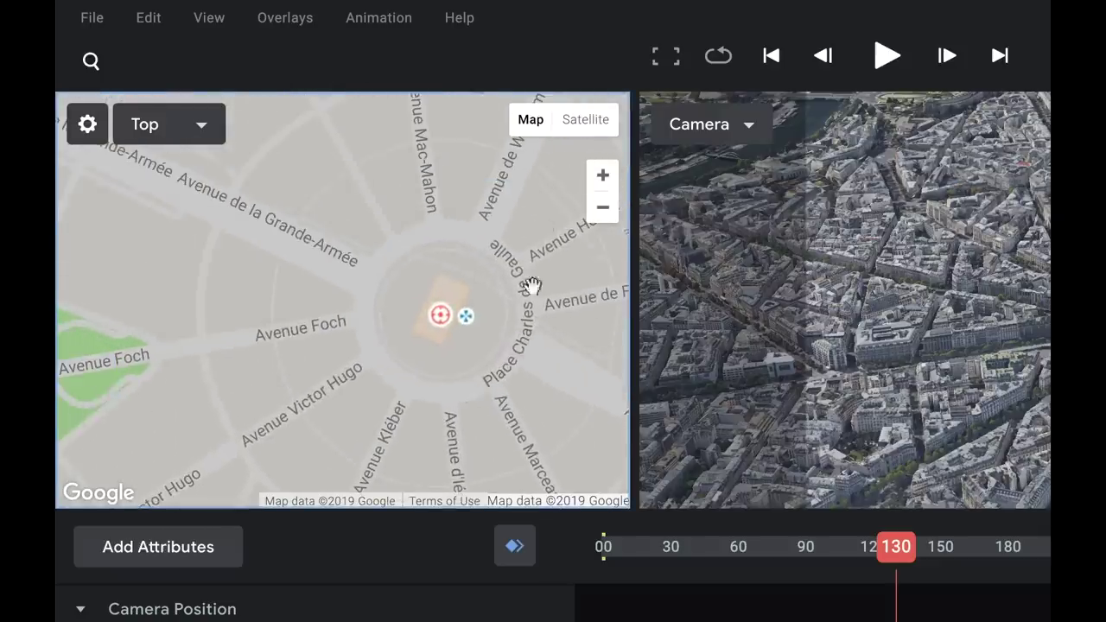
pyautogui.click(607, 179)
pyautogui.moveTo(517, 404); pyautogui.dragTo(358, 383)
pyautogui.moveTo(444, 308); pyautogui.dragTo(388, 312)
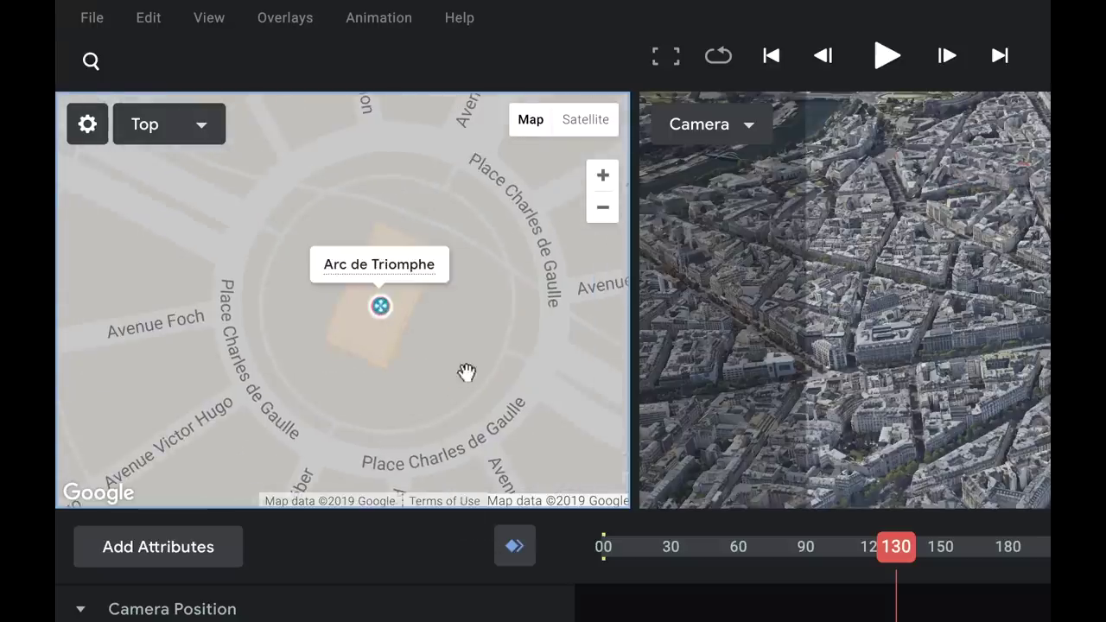
# Save the project to My Projects as Arc de Triomphe - Spiral.
pyautogui.click(93, 19)
pyautogui.click(121, 216)
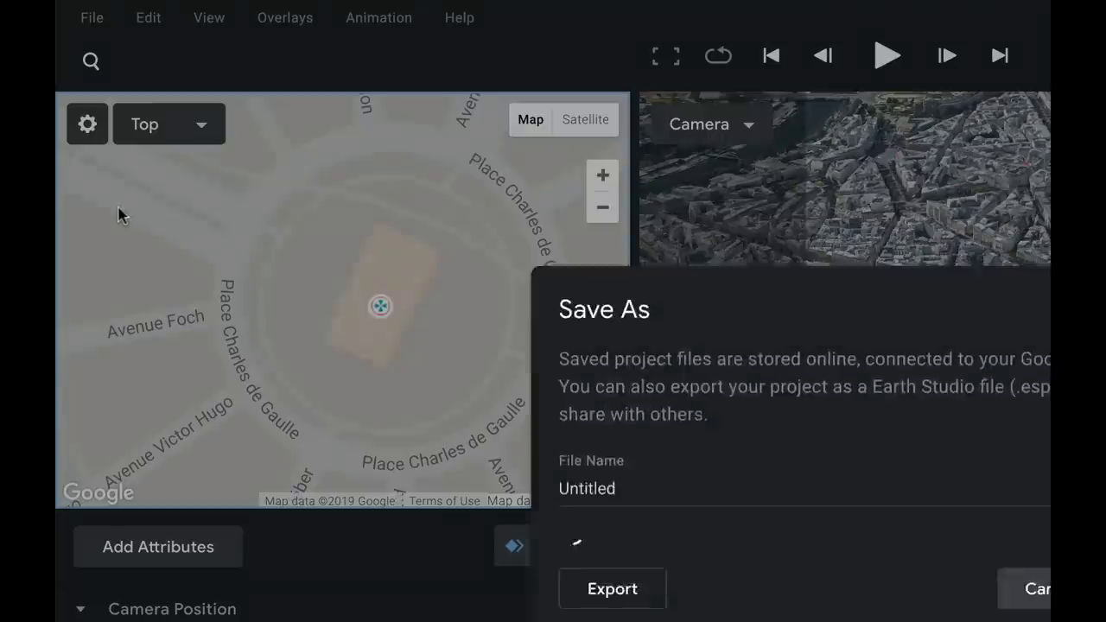
pyautogui.write('Arc de Triomphe - Spiral')
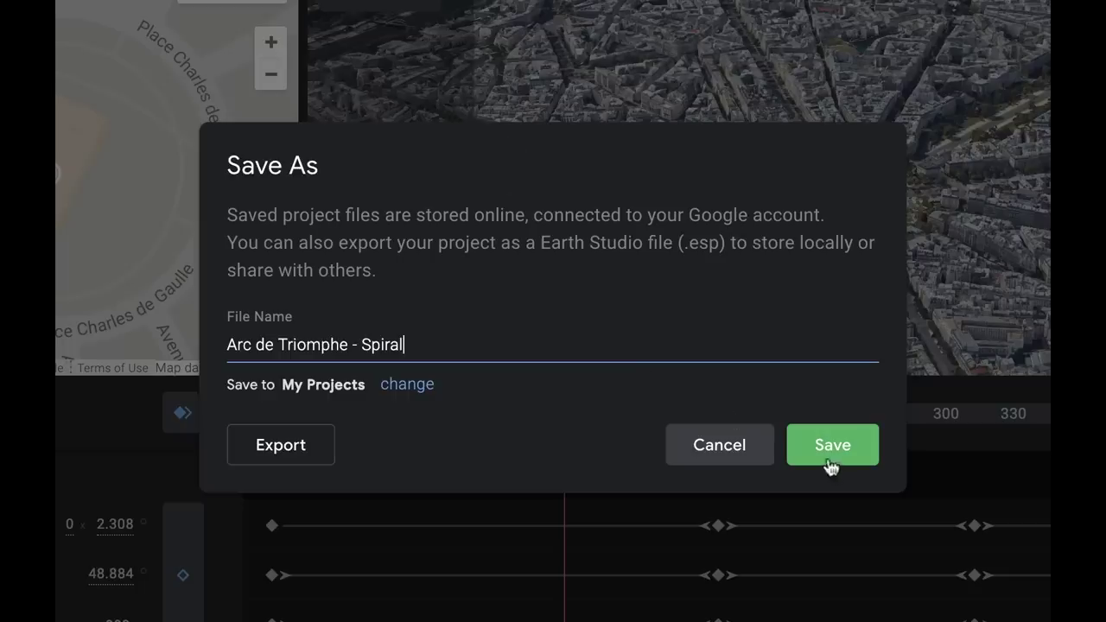
pyautogui.click(828, 458)
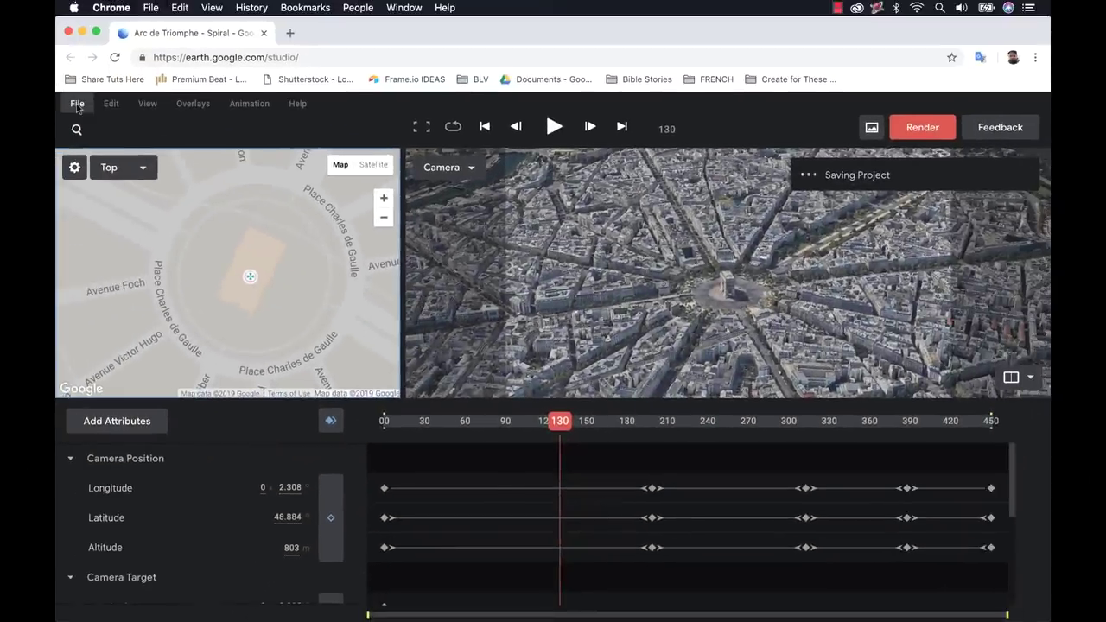
# Open the recent project Arc de Triomphe 01.
pyautogui.click(76, 105)
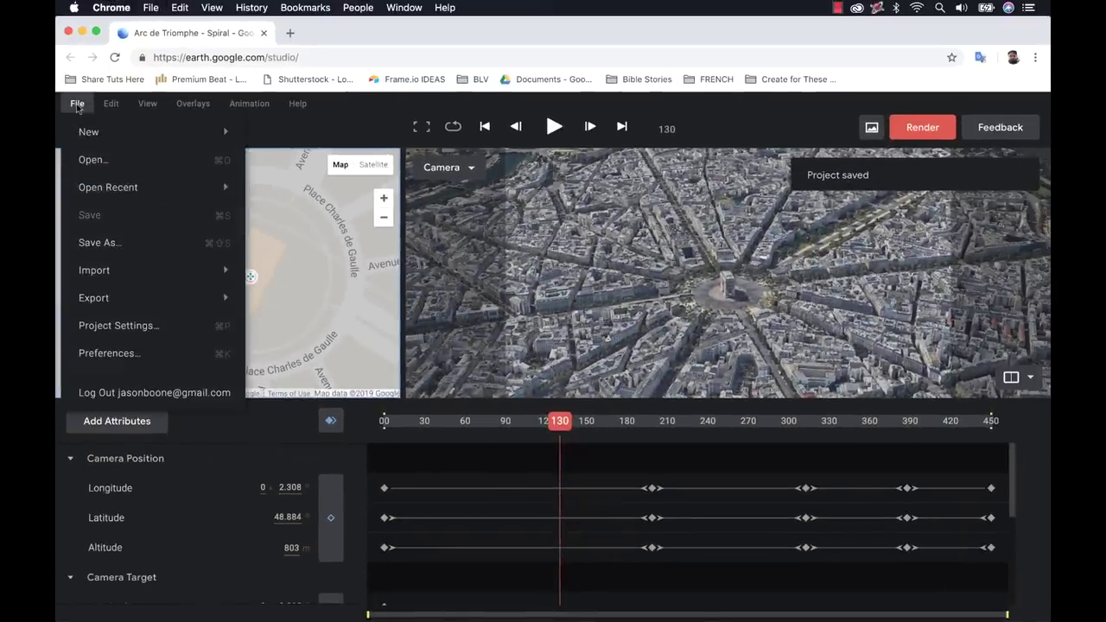
pyautogui.moveTo(112, 188)
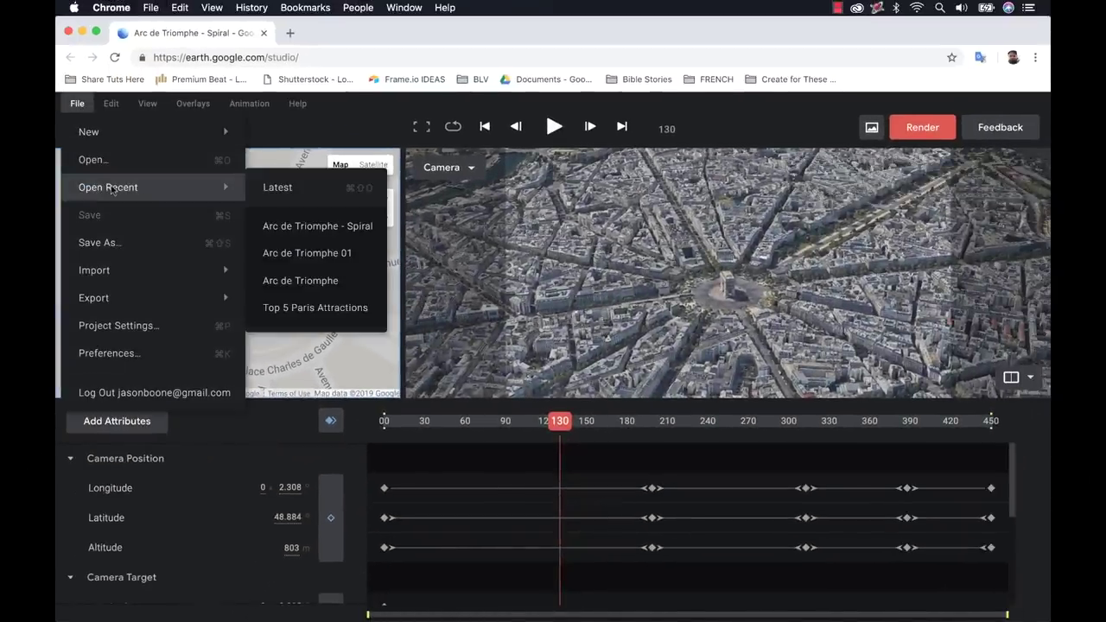
pyautogui.click(307, 252)
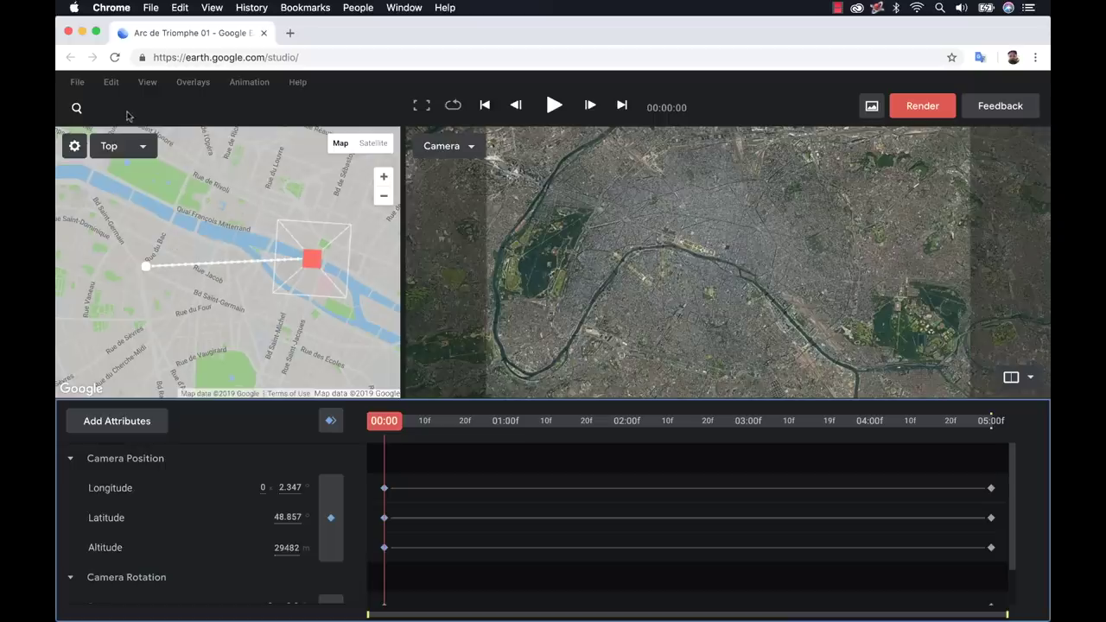
# Jump to the Arc de Triomphe in Paris from the recently searched places.
pyautogui.click(77, 108)
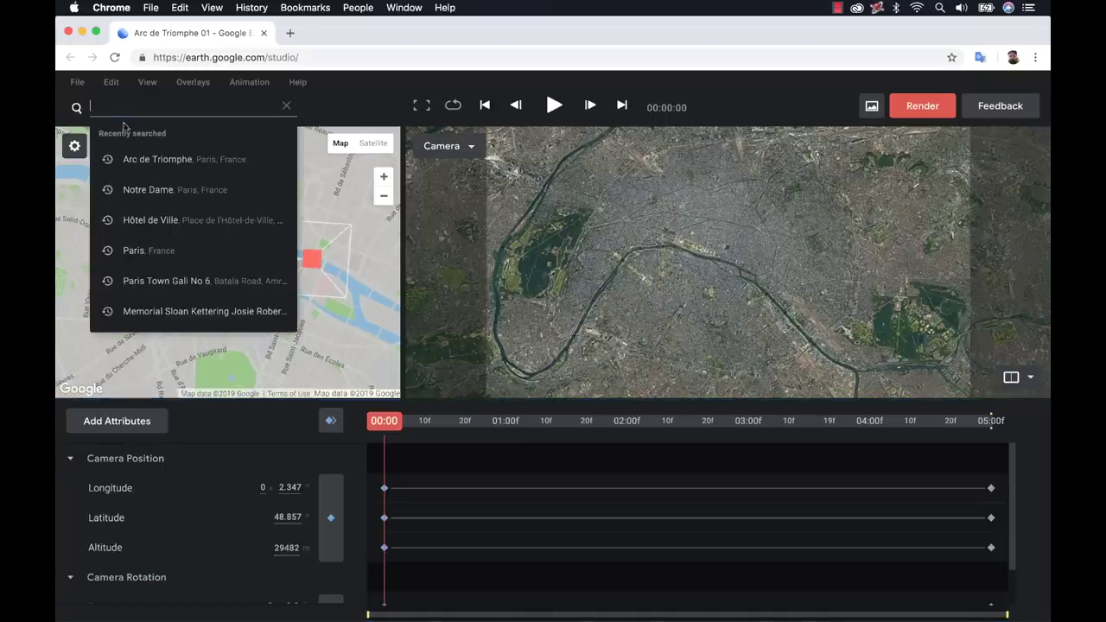
pyautogui.click(147, 157)
pyautogui.click(151, 162)
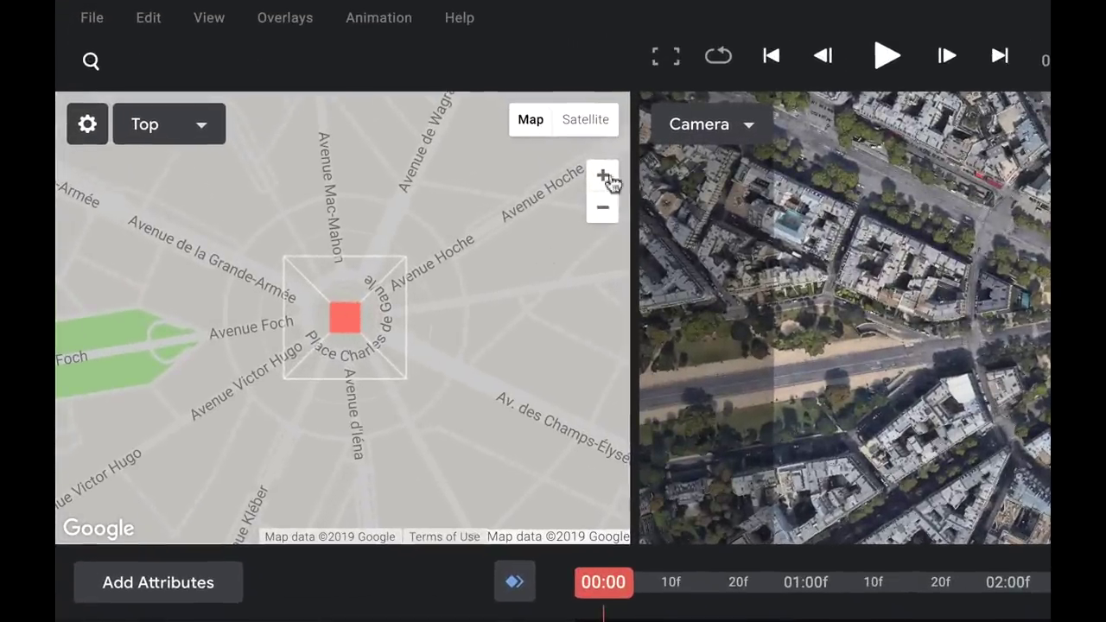
# Set a track point on the monument at the centre of Place Charles de Gaulle and name it Arc de Triomphe.
pyautogui.click(604, 176)
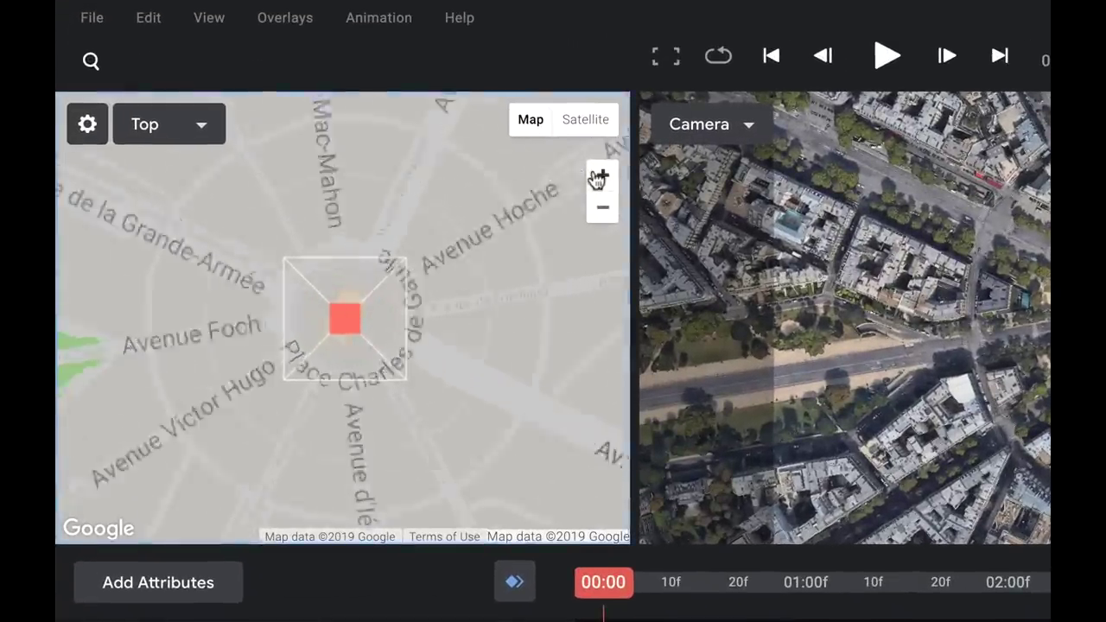
pyautogui.click(604, 176)
pyautogui.rightClick(342, 315)
pyautogui.click(417, 394)
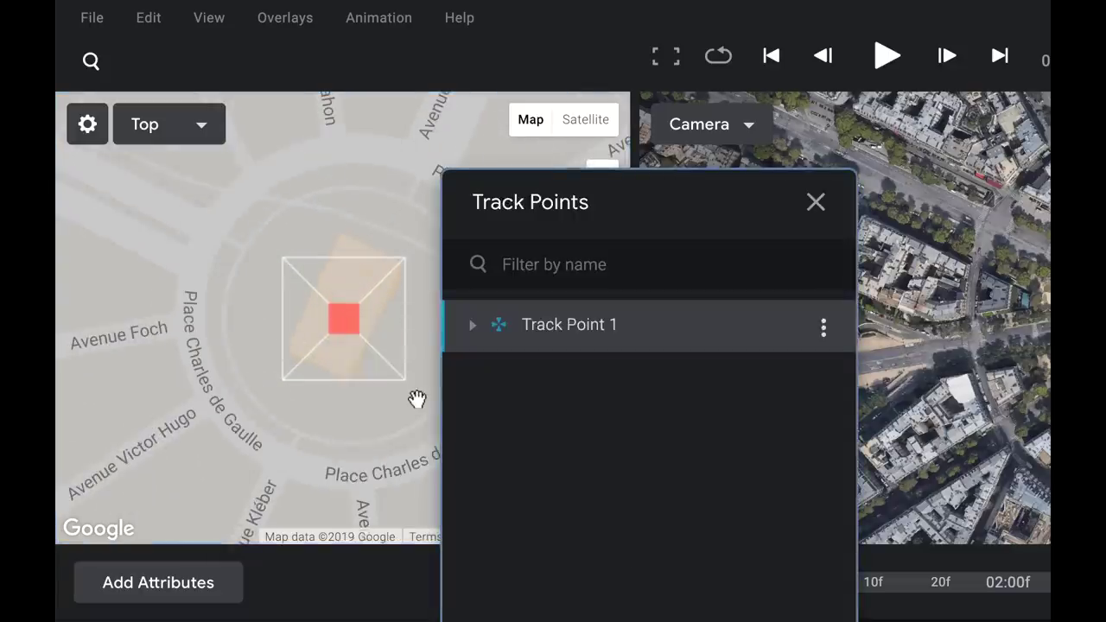
pyautogui.doubleClick(562, 325)
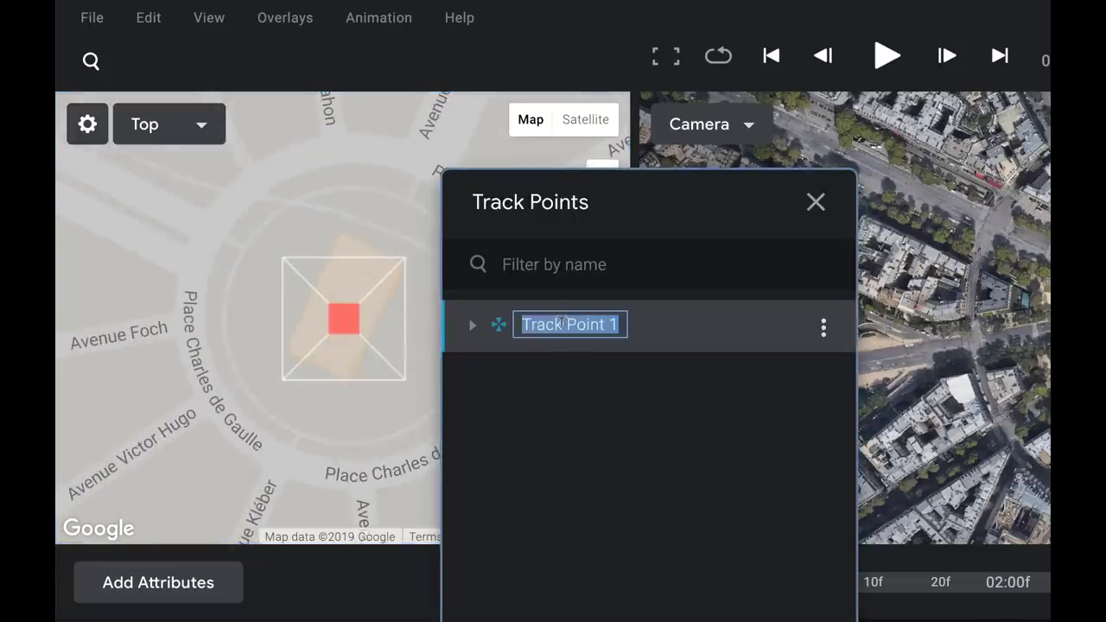
pyautogui.write('Arc de Triomphe')
pyautogui.press('Return')
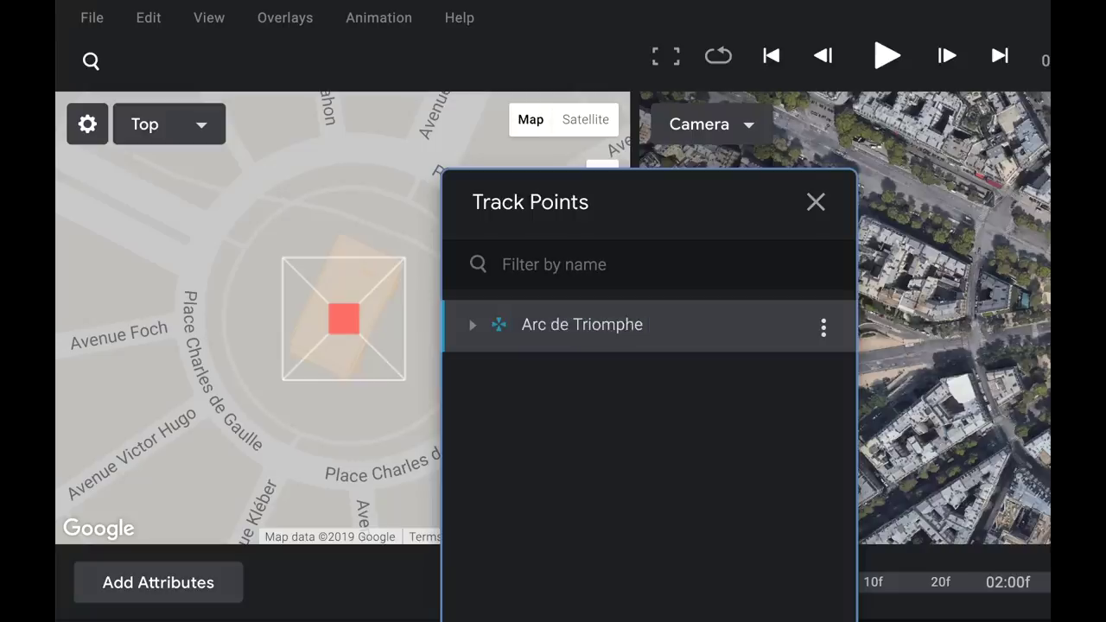
pyautogui.click(816, 202)
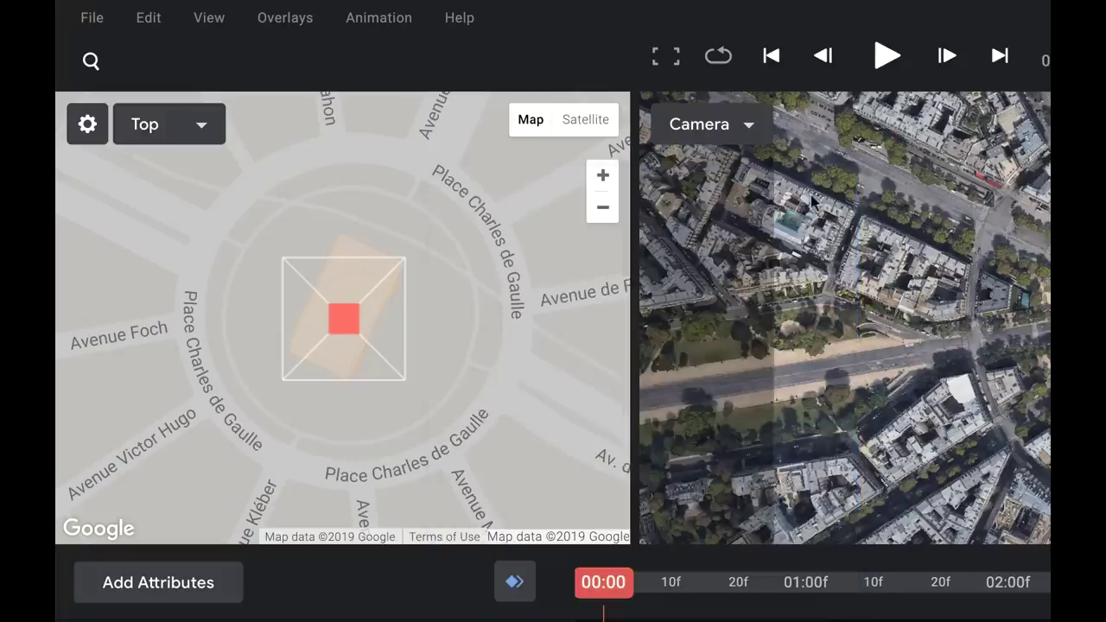
# Move the camera marker west off the monument to uncover the track point, and scrub through the timeline.
pyautogui.moveTo(343, 319); pyautogui.dragTo(205, 335)
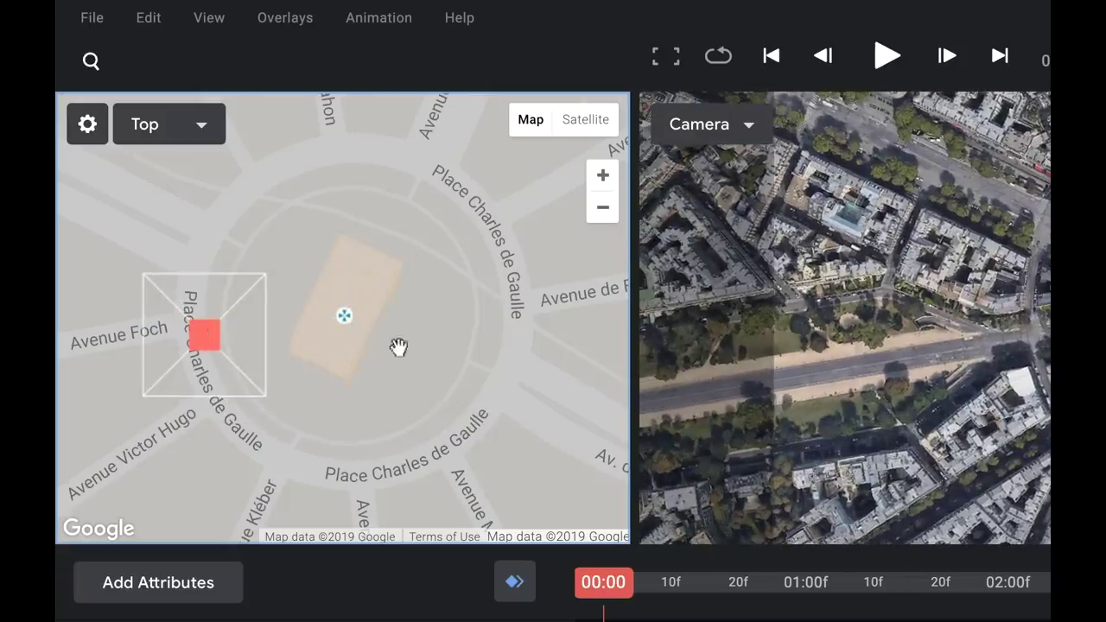
pyautogui.moveTo(602, 587); pyautogui.dragTo(752, 584)
pyautogui.moveTo(650, 596); pyautogui.dragTo(1049, 599)
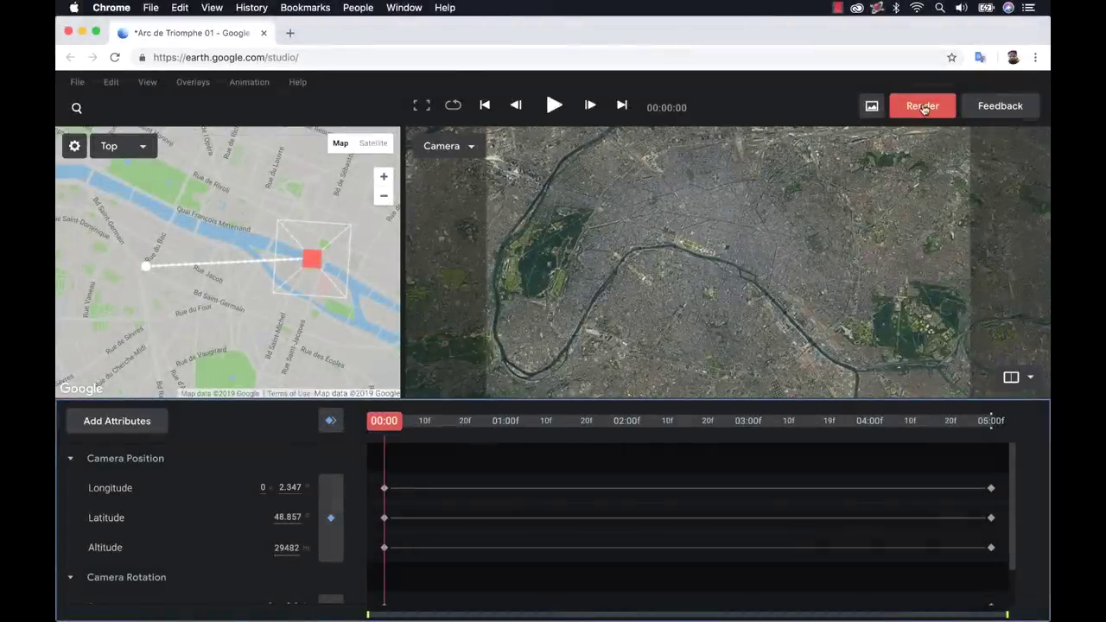
# Render the Arc de Triomphe 01 animation with 3D tracking data included.
pyautogui.click(923, 106)
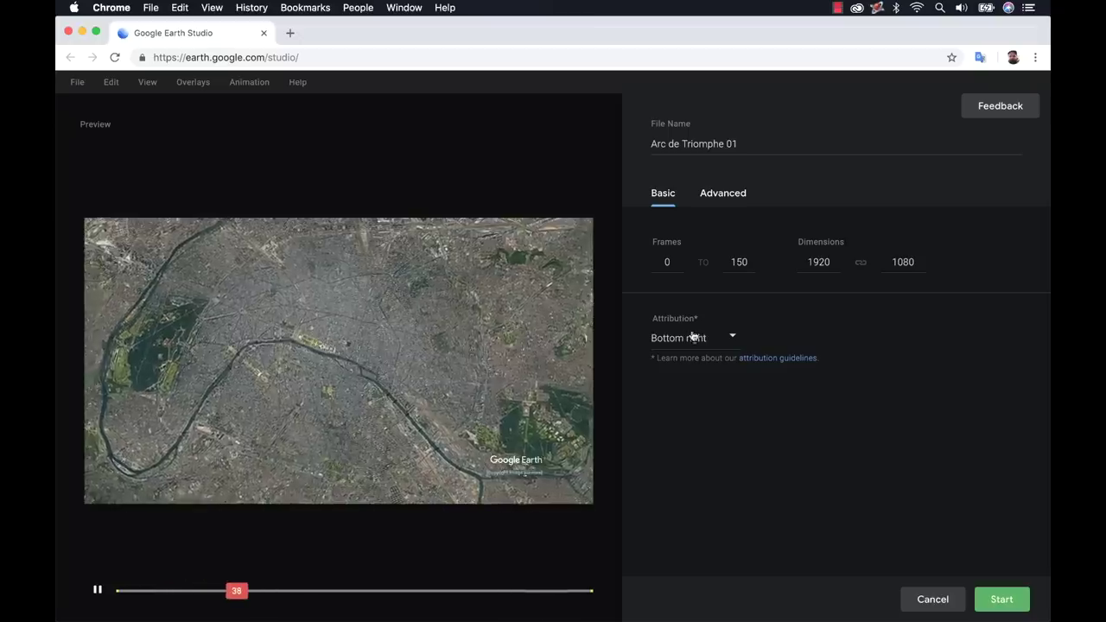
pyautogui.click(720, 194)
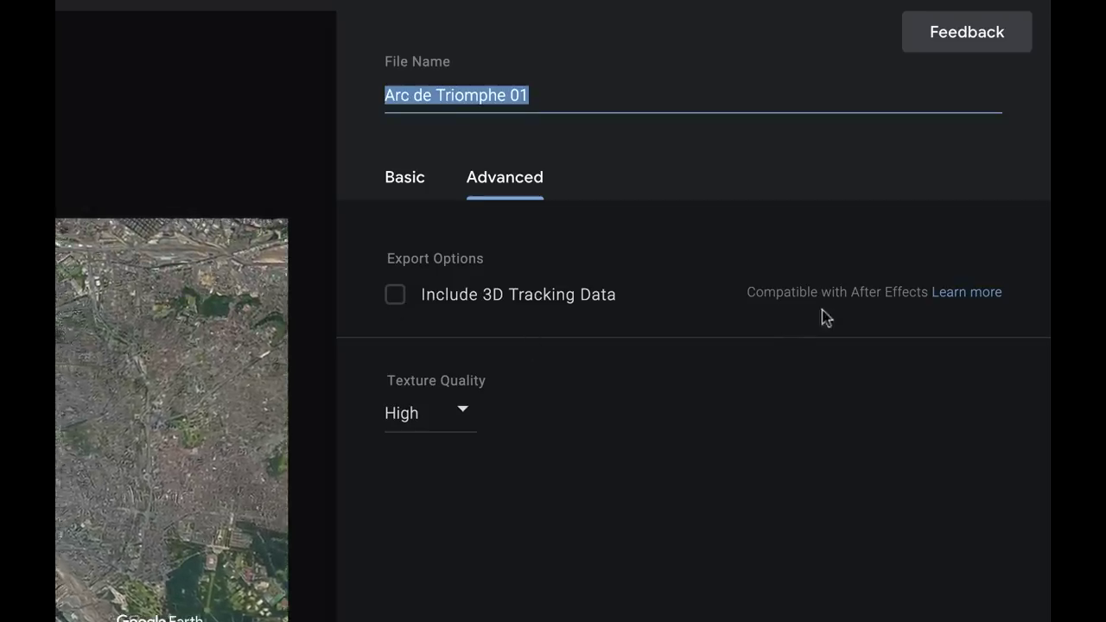
pyautogui.click(395, 295)
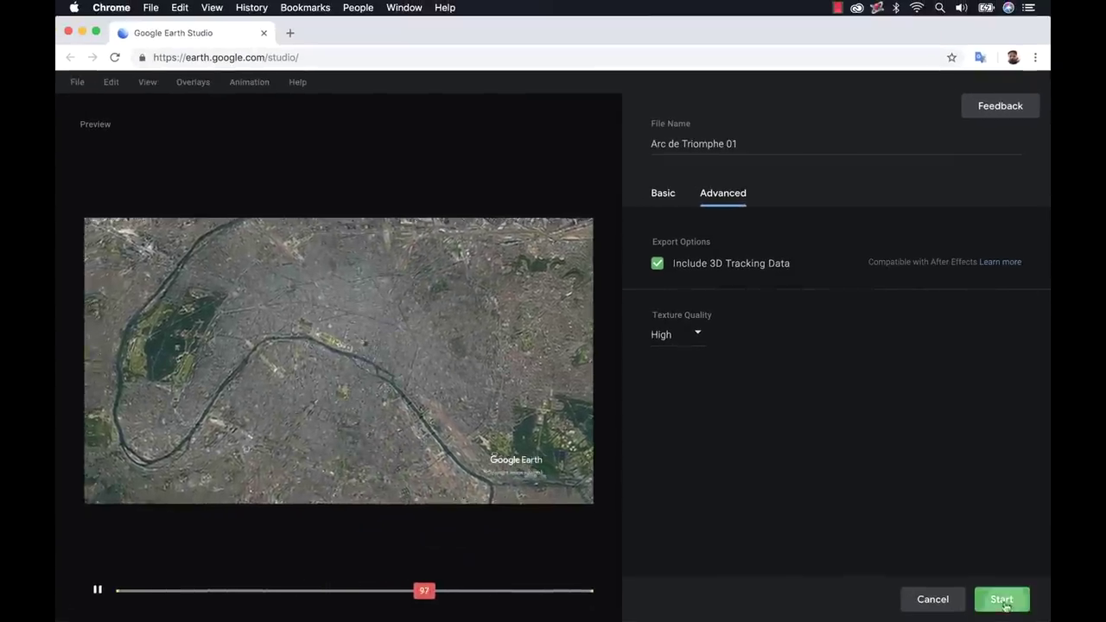
pyautogui.click(1004, 601)
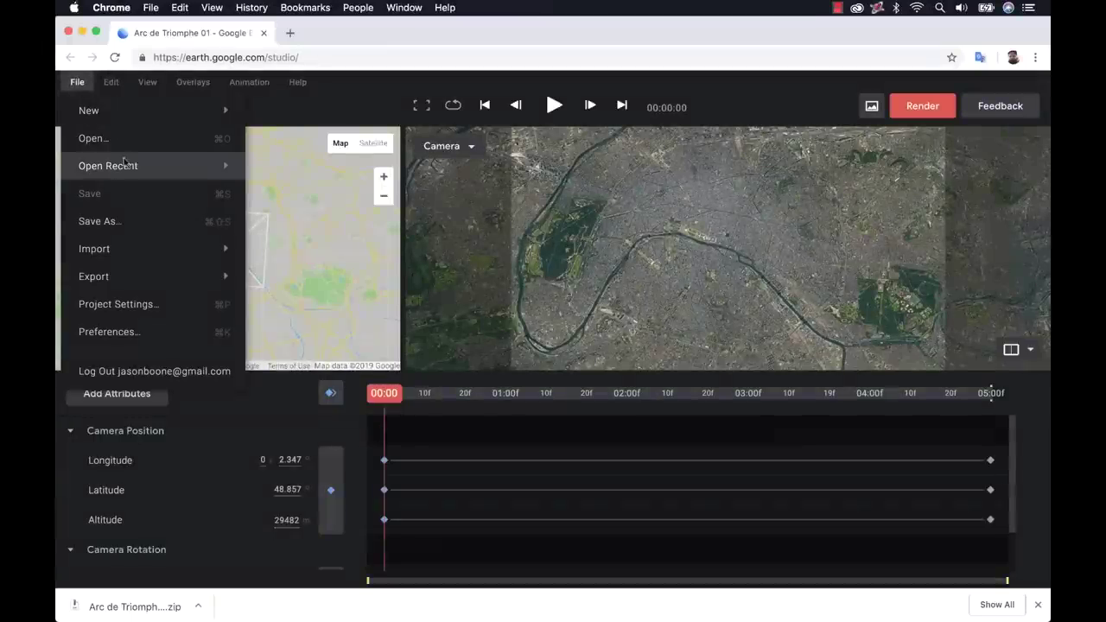
# Open the recent project Arc de Triomphe - Spiral and render it with 3D tracking data included.
pyautogui.moveTo(128, 165)
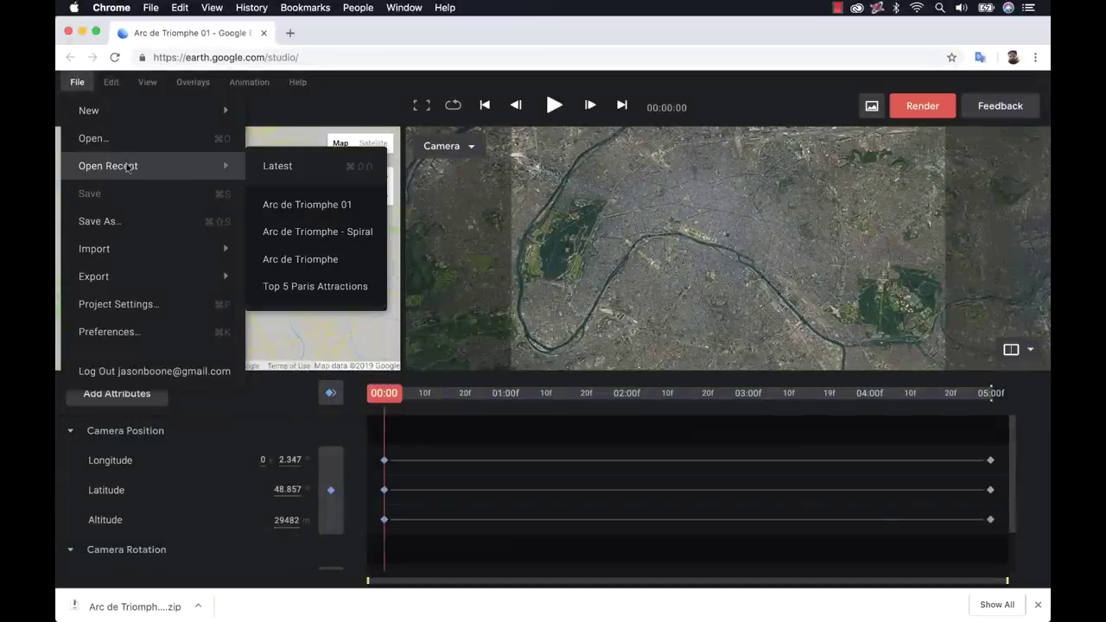
pyautogui.click(350, 230)
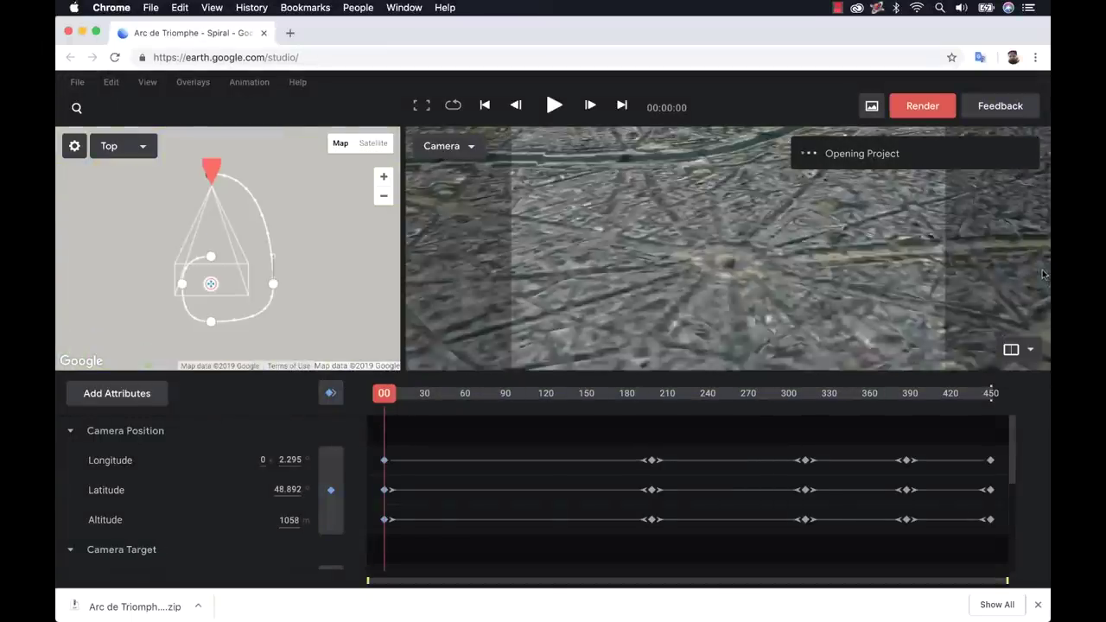
pyautogui.click(913, 107)
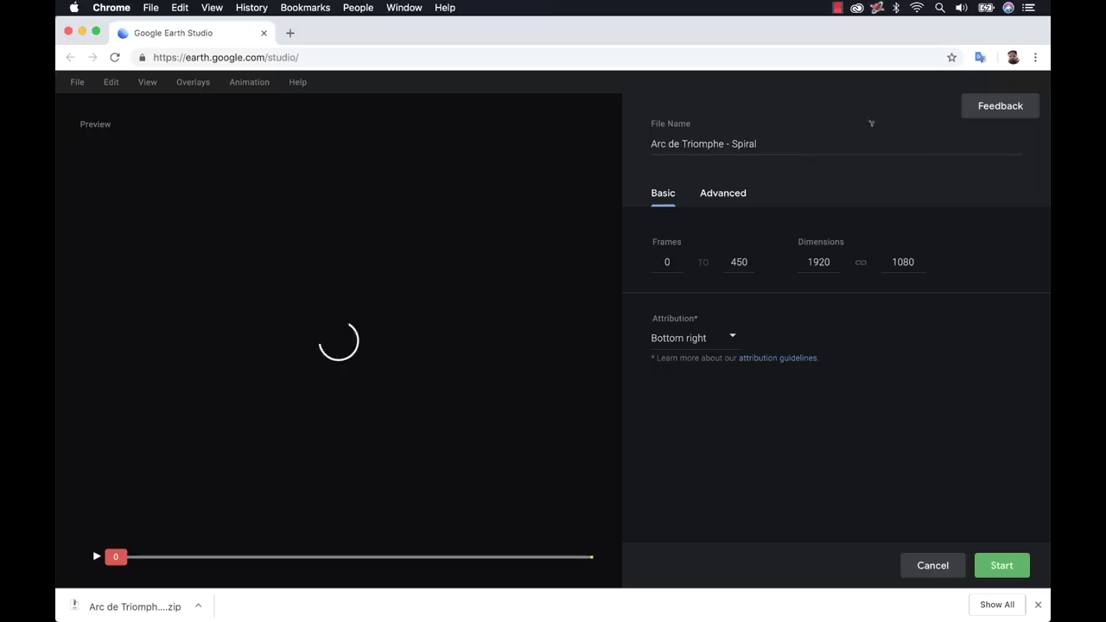
pyautogui.click(723, 195)
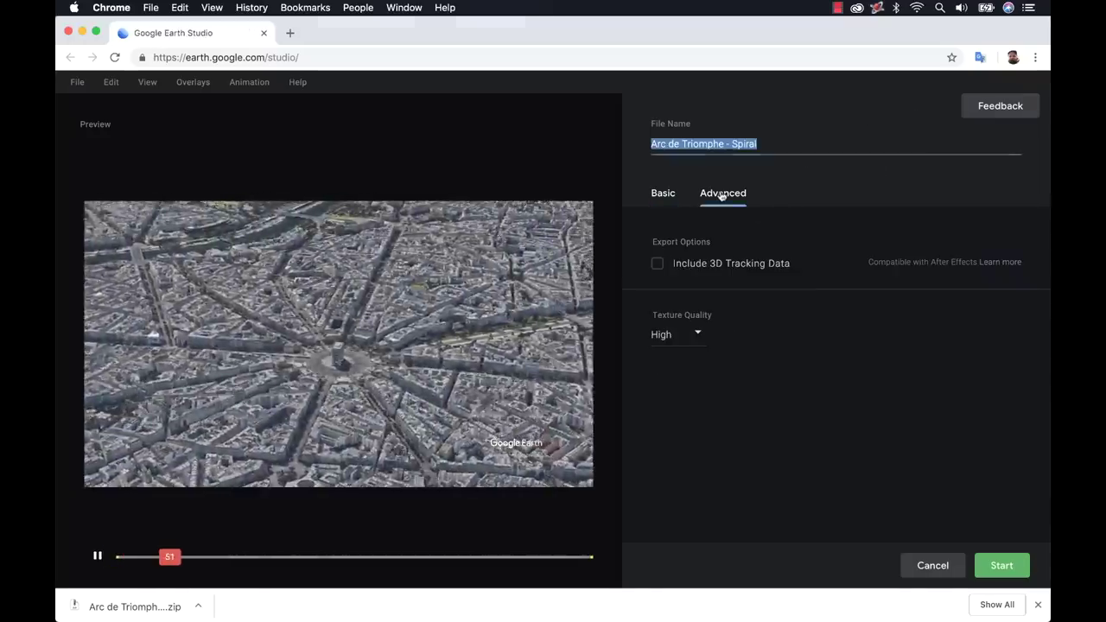
pyautogui.click(691, 260)
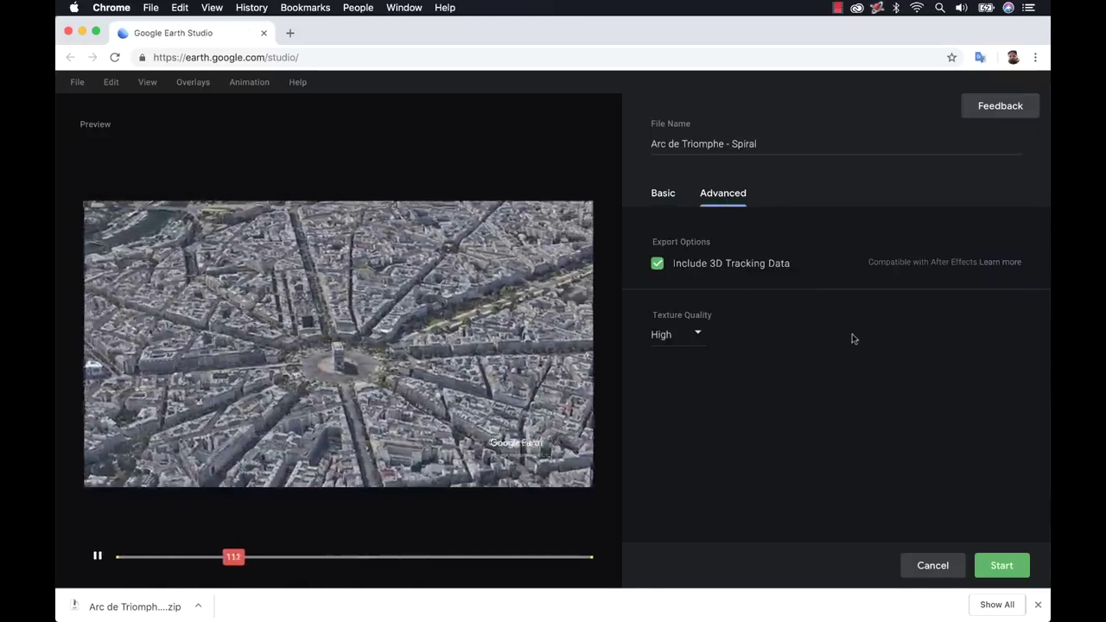
pyautogui.click(1004, 567)
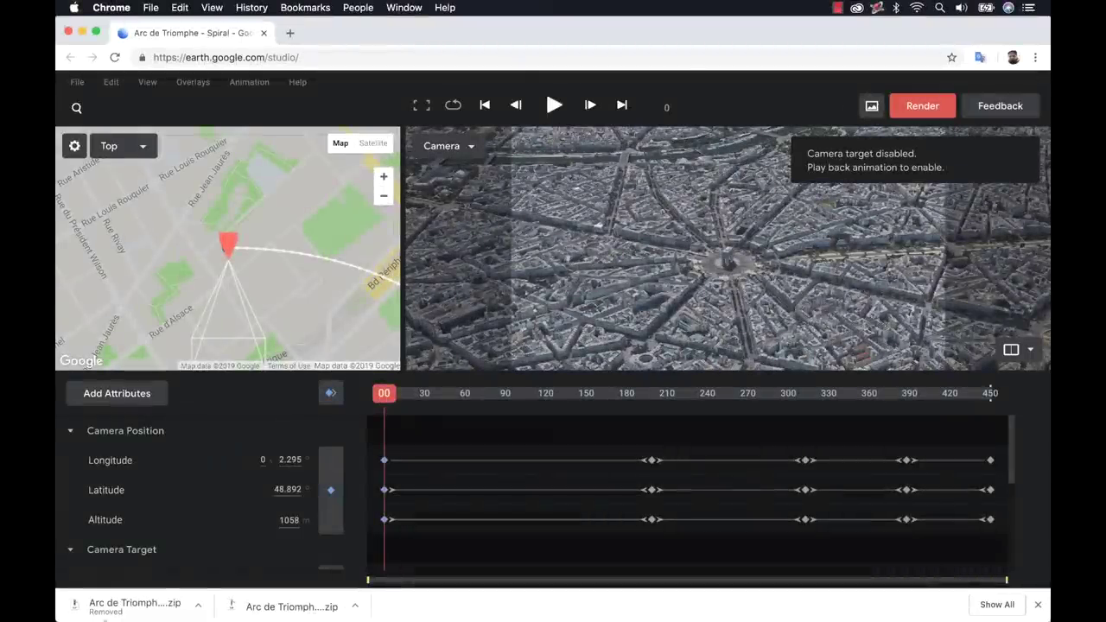
# Switch to the Downloads folder in Finder and extract the Arc de Triomphe - Spiral and Arc de Triomphe 01 archives.
pyautogui.moveTo(129, 600)
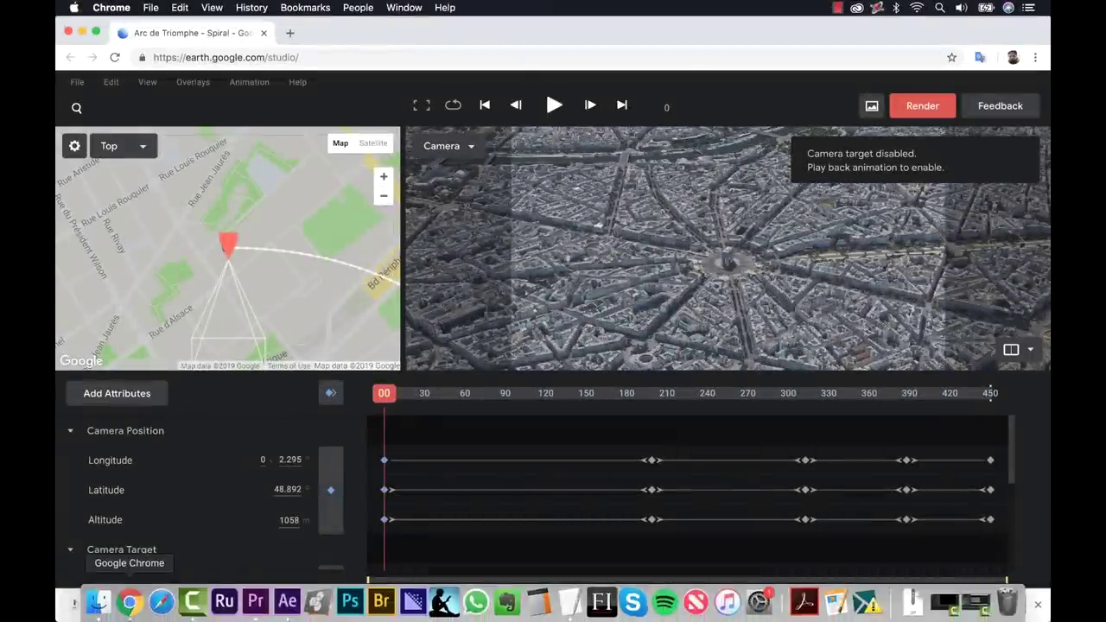
pyautogui.click(94, 599)
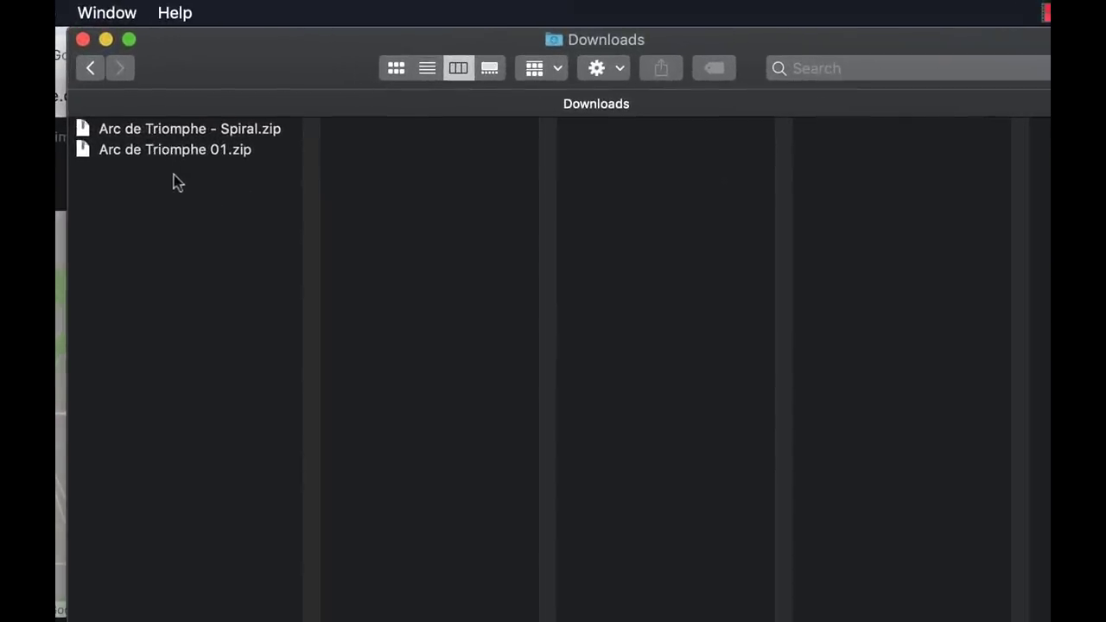
pyautogui.moveTo(174, 182); pyautogui.dragTo(159, 133)
pyautogui.doubleClick(159, 134)
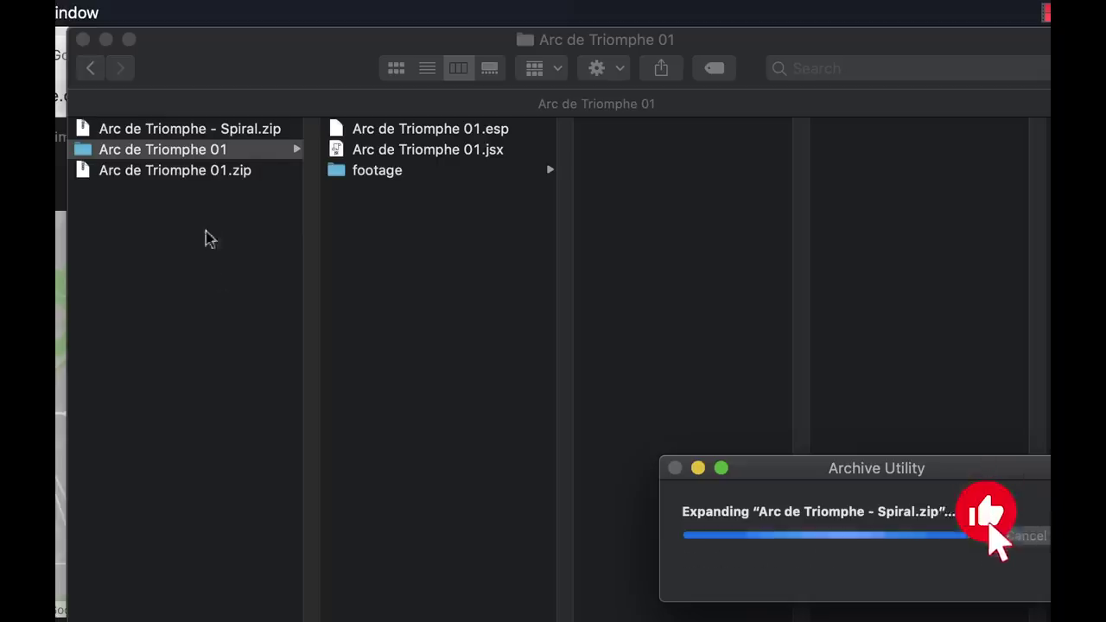
# Move both Arc de Triomphe zip archives to the trash and close the spare Finder window.
pyautogui.click(134, 151)
pyautogui.keyDown('super'); pyautogui.click(143, 193); pyautogui.keyUp('super')
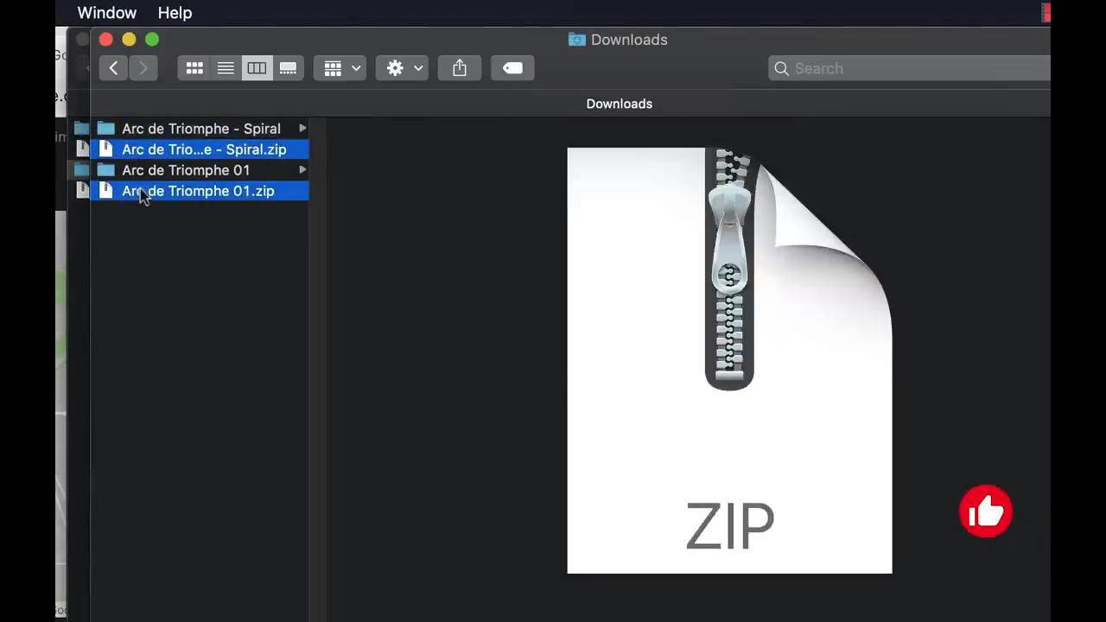
pyautogui.rightClick(143, 193)
pyautogui.click(218, 292)
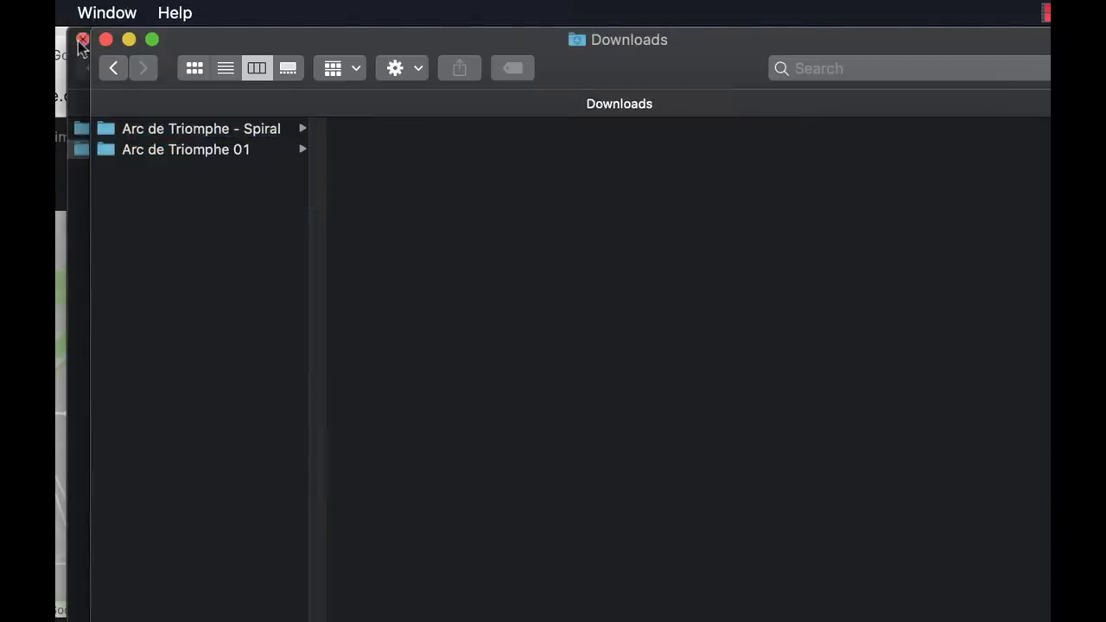
pyautogui.click(83, 39)
# Examine the .esp file, the .jsx script and the footage image sequence in the Arc de Triomphe 01 folder.
pyautogui.click(205, 154)
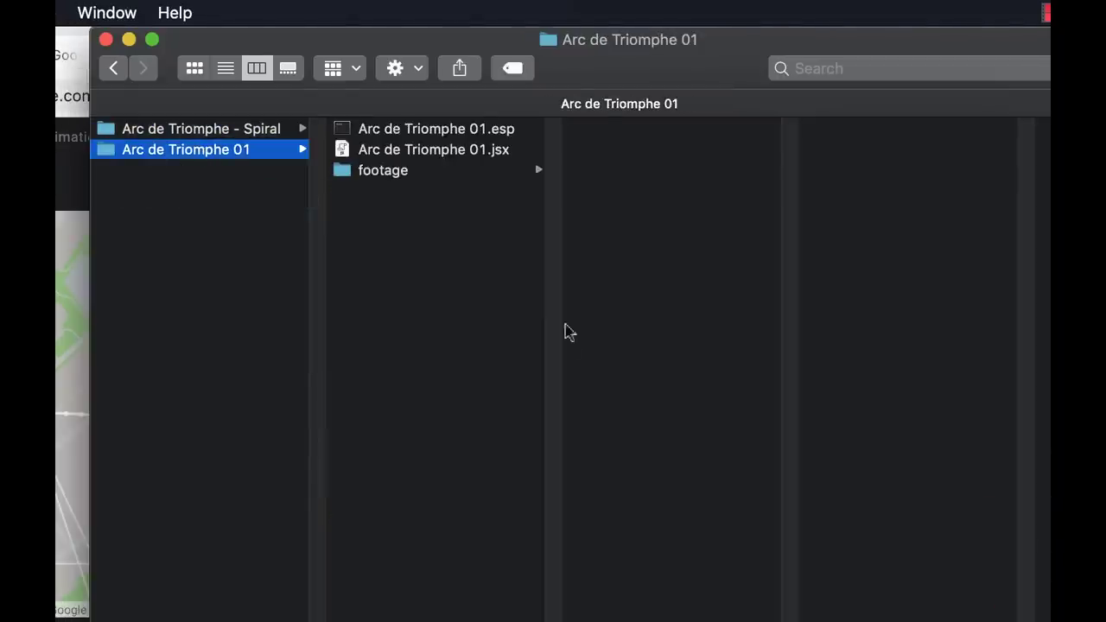
pyautogui.click(413, 130)
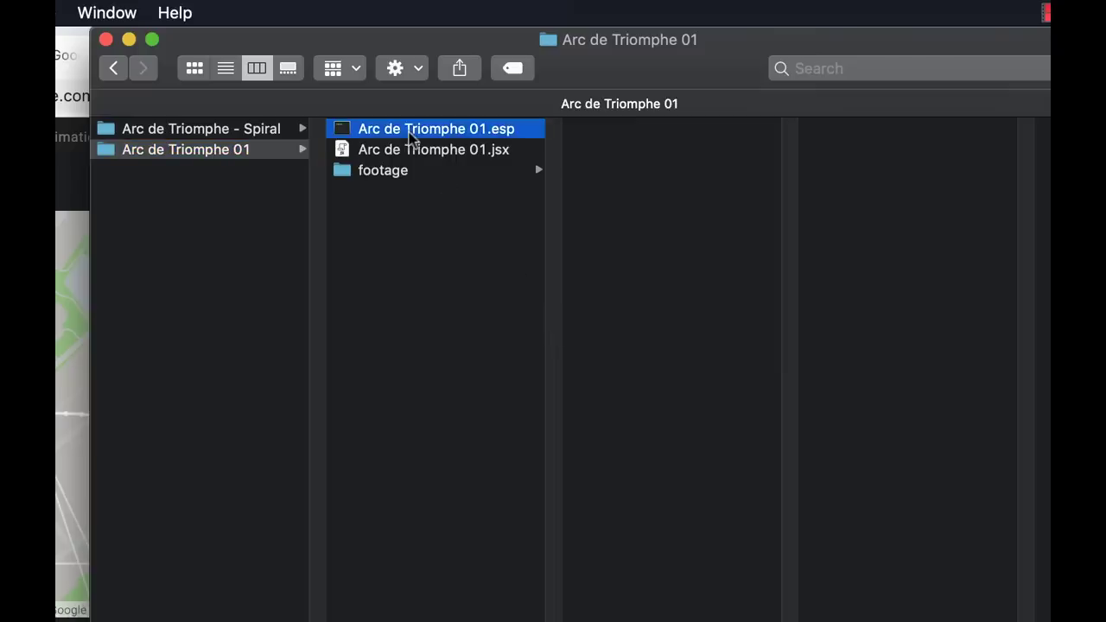
pyautogui.click(481, 280)
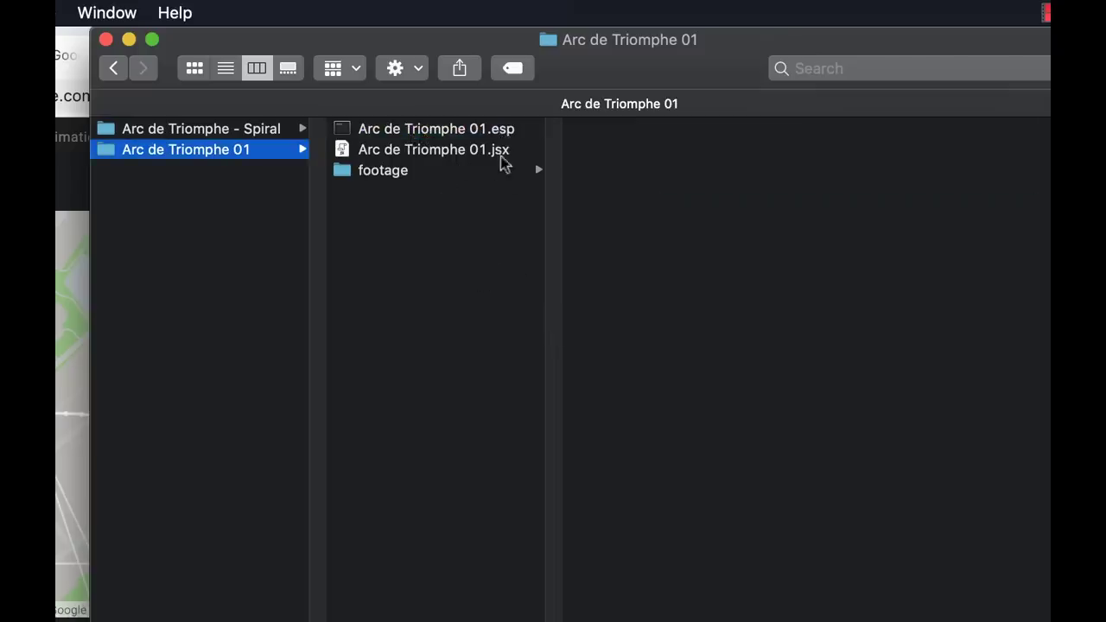
pyautogui.click(503, 156)
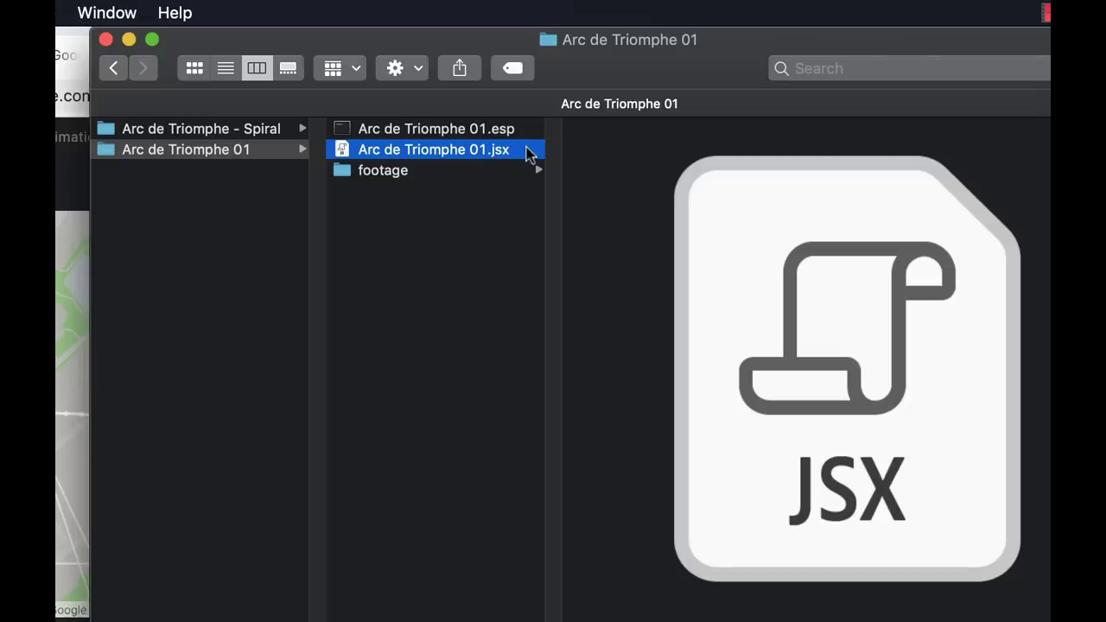
pyautogui.click(379, 173)
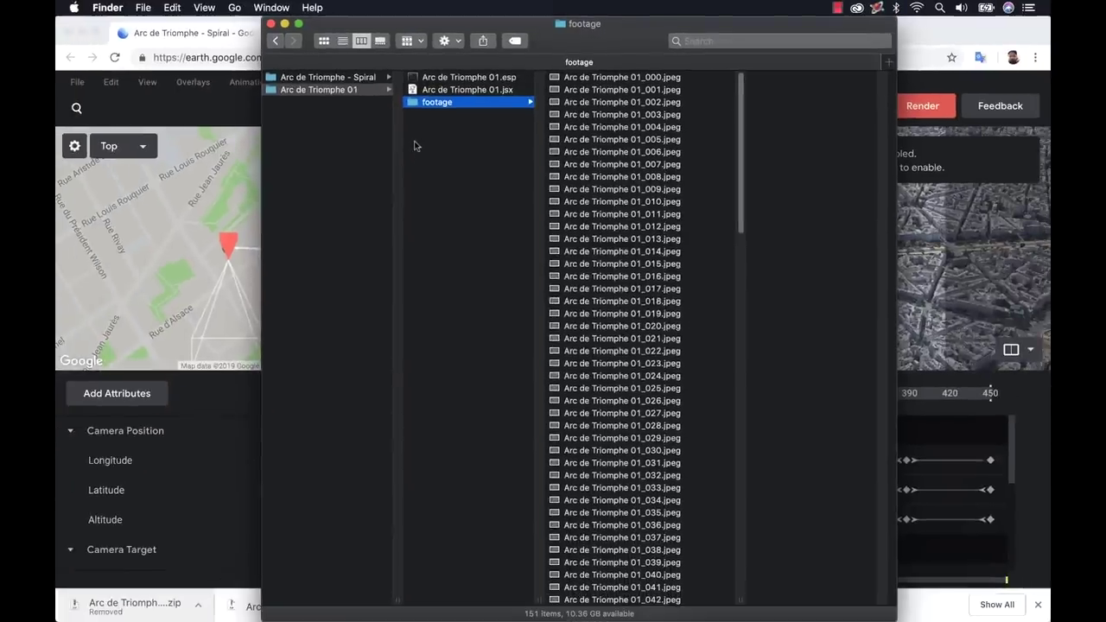
# Switch to After Effects and run the script file Arc de Triomphe 01.jsx to import the rendered project.
pyautogui.press('super+Tab')
pyautogui.press('super+Tab')
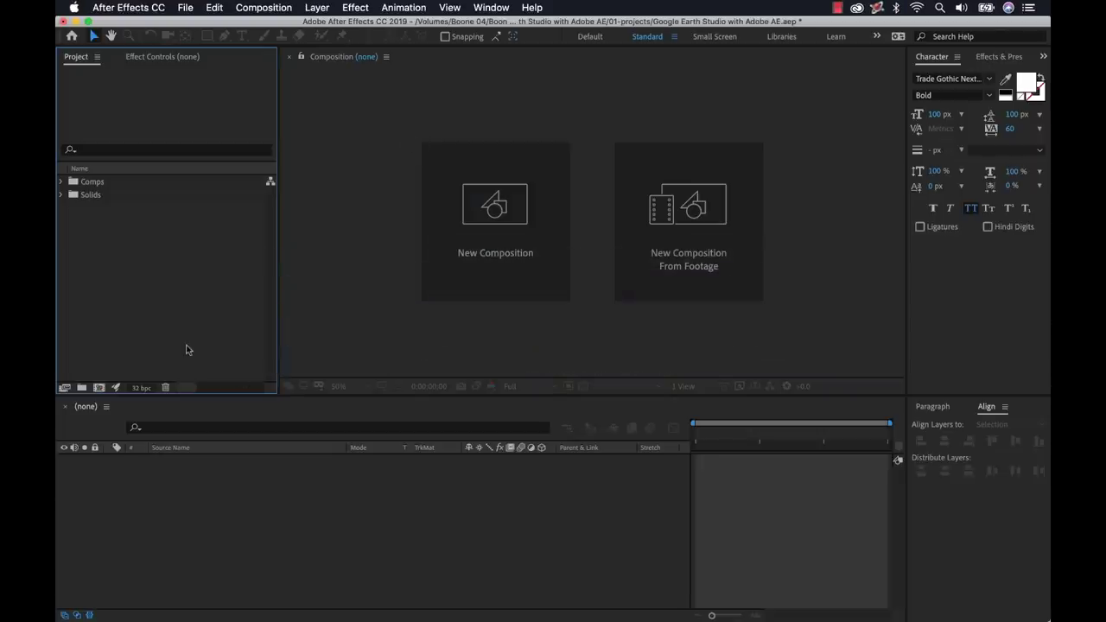
pyautogui.click(186, 7)
pyautogui.moveTo(256, 363)
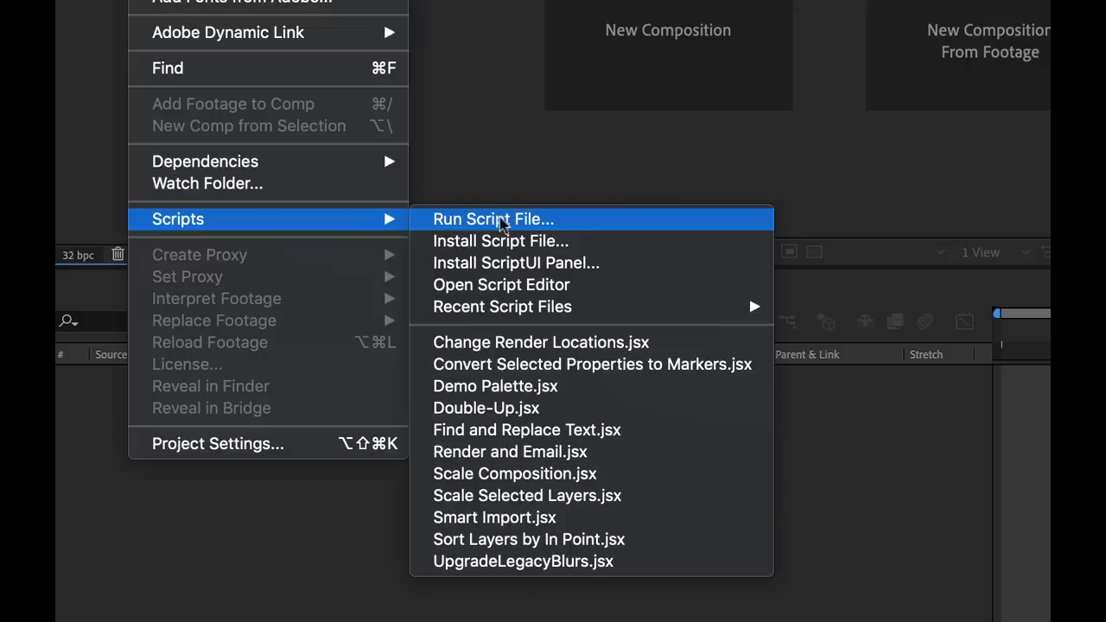
pyautogui.click(600, 222)
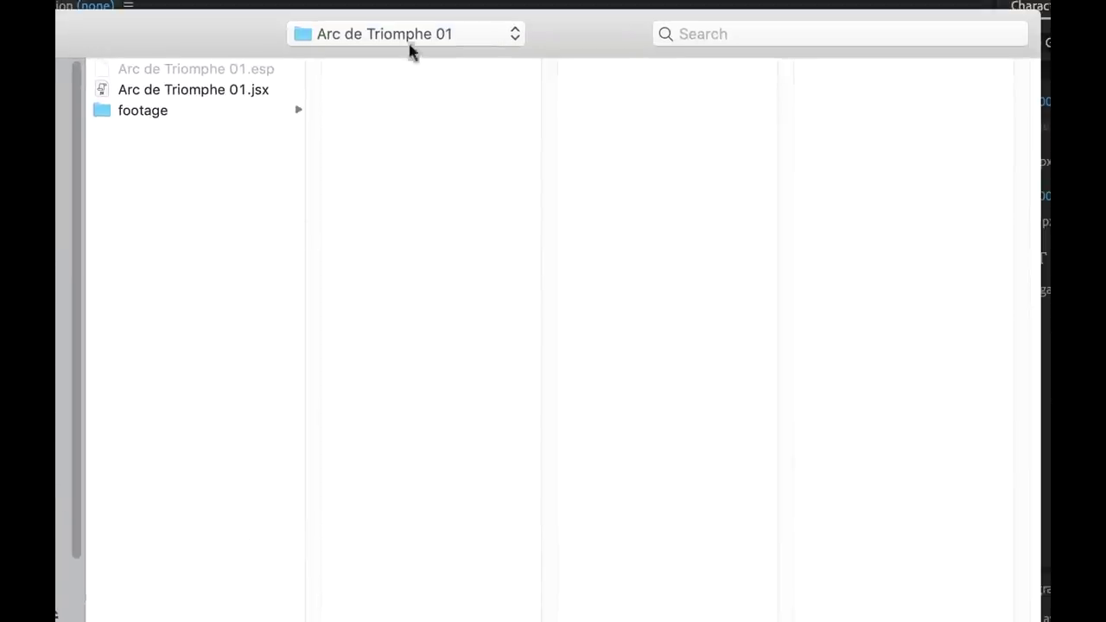
pyautogui.click(183, 90)
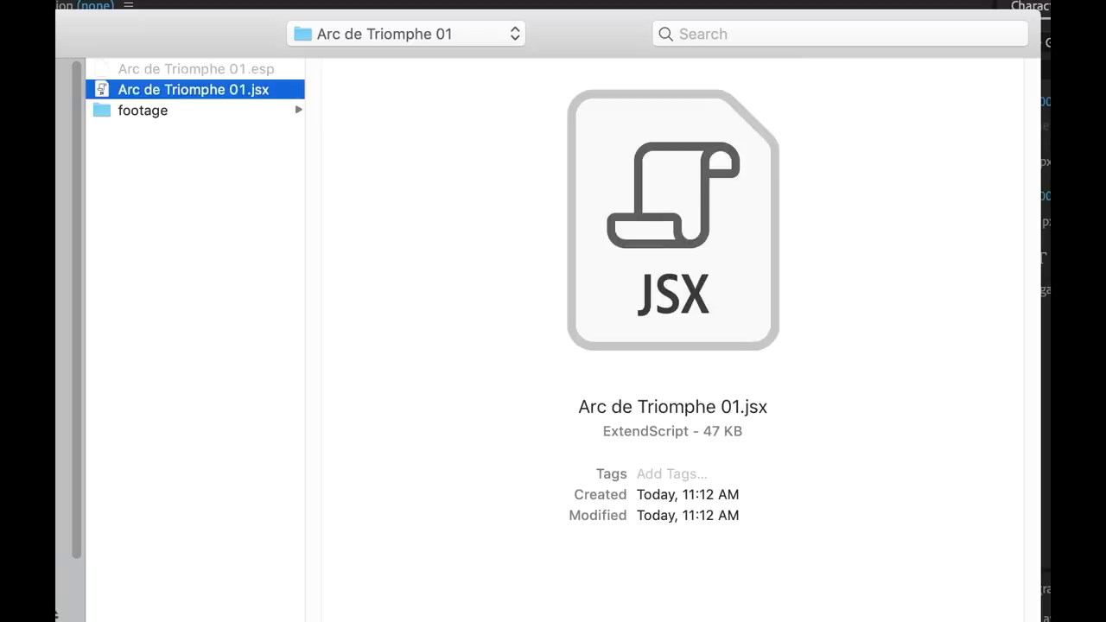
pyautogui.press('Return')
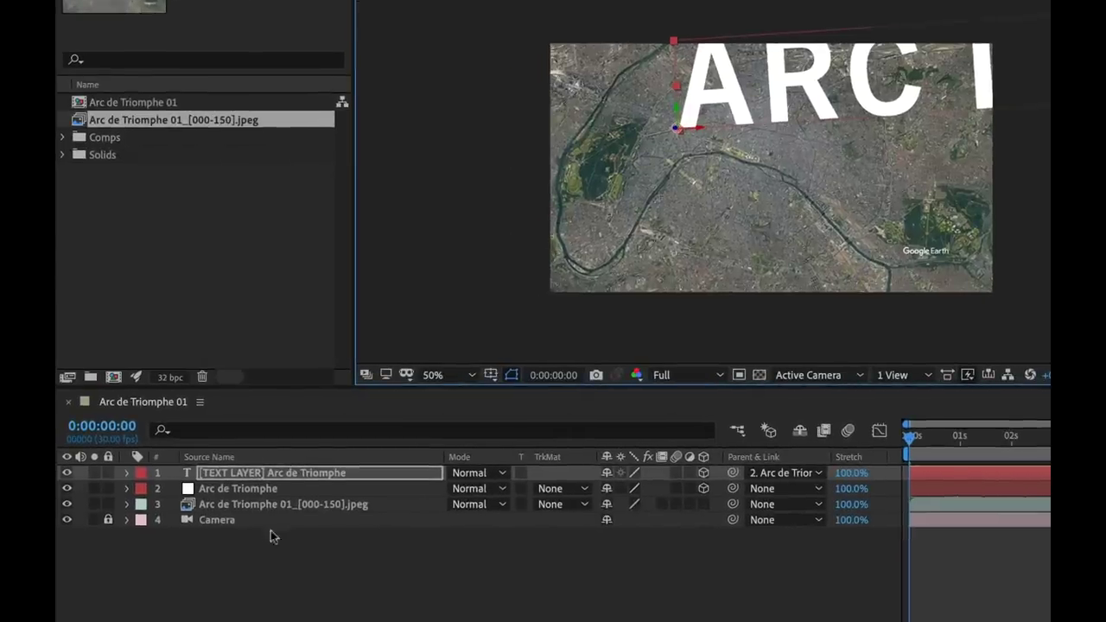
# Scrub the imported composition to 0:00:01:17 and inspect the footage layer and the Arc de Triomphe null.
pyautogui.click(207, 545)
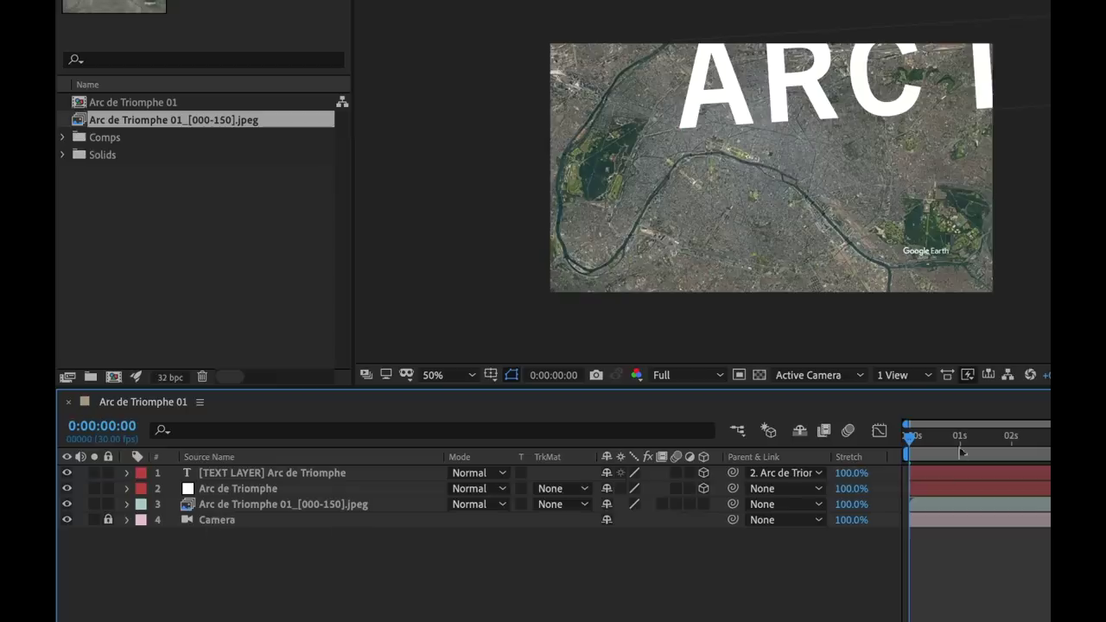
pyautogui.moveTo(933, 441); pyautogui.dragTo(989, 441)
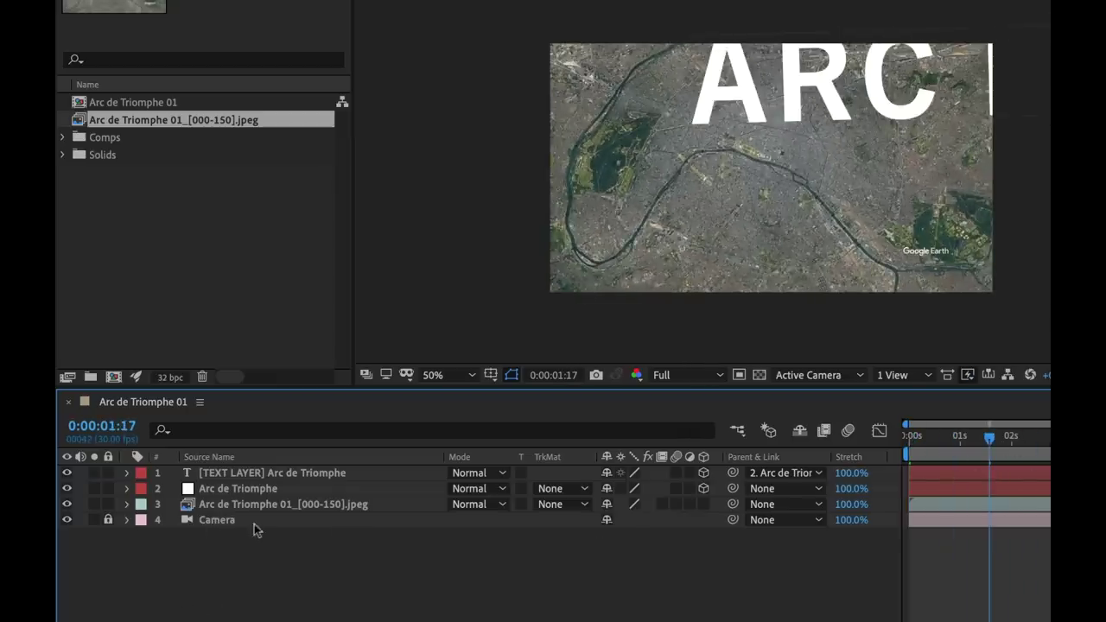
pyautogui.click(246, 508)
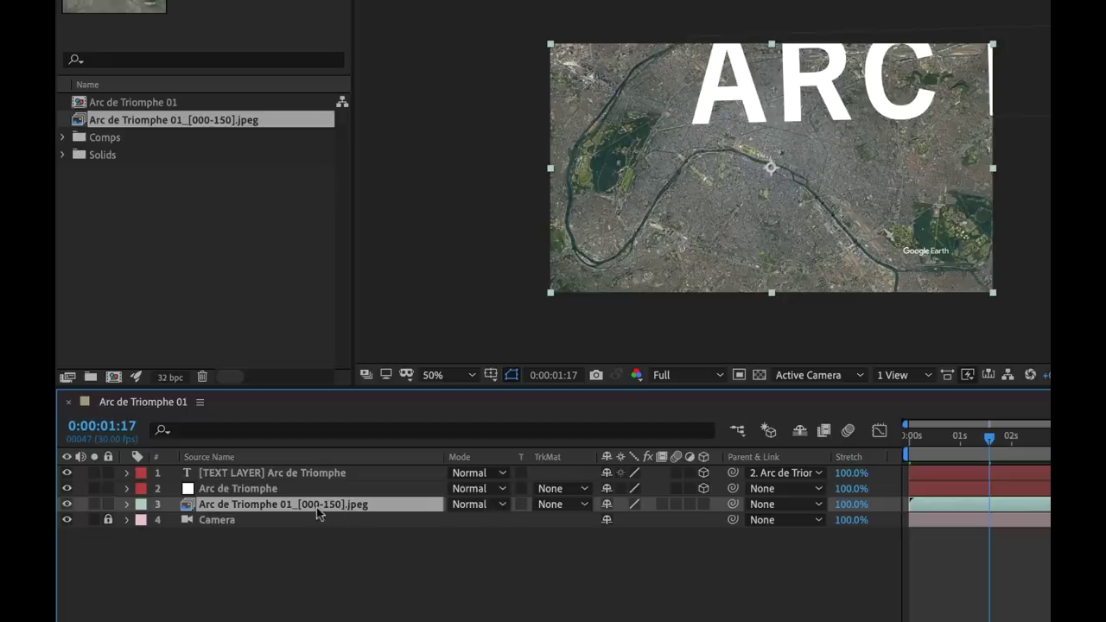
pyautogui.click(231, 490)
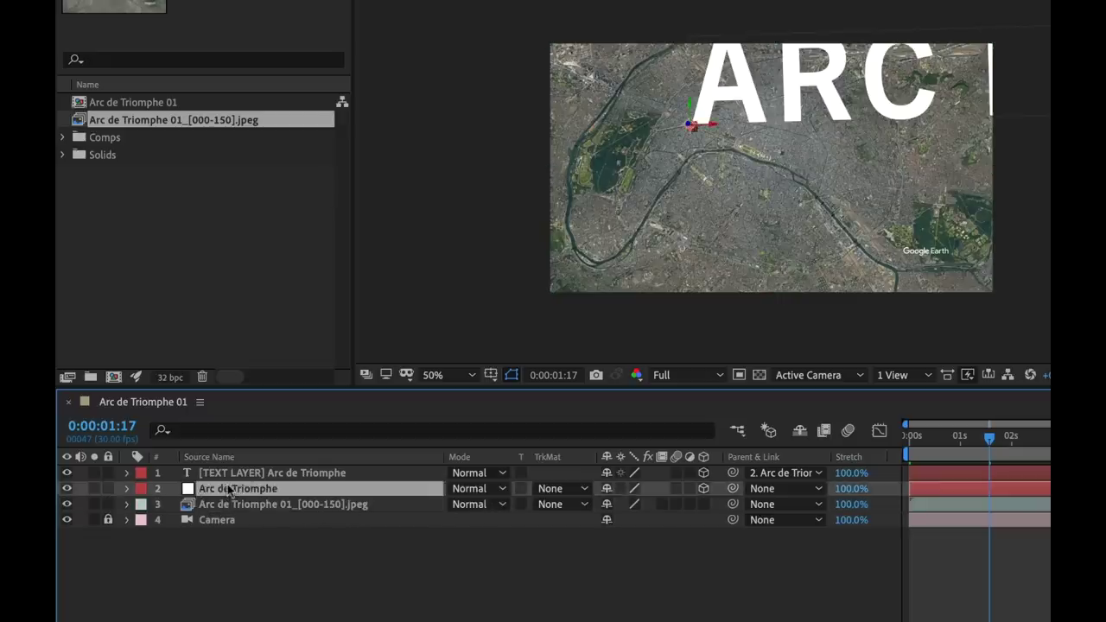
# Delete the Arc de Triomphe text layer from the Arc de Triomphe 01 composition.
pyautogui.click(270, 476)
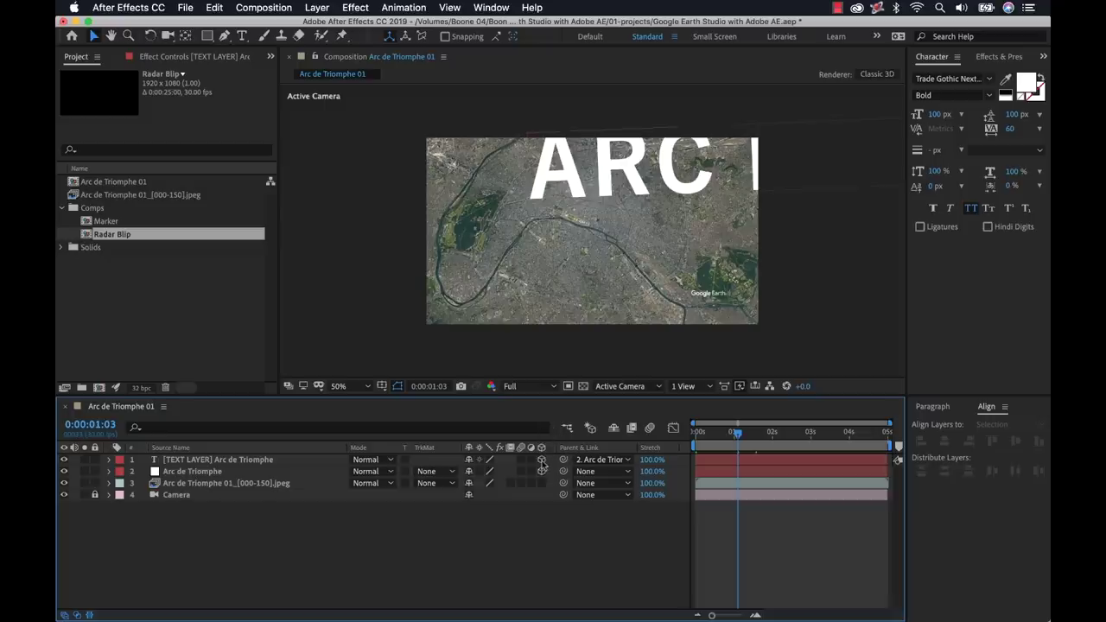
pyautogui.click(188, 461)
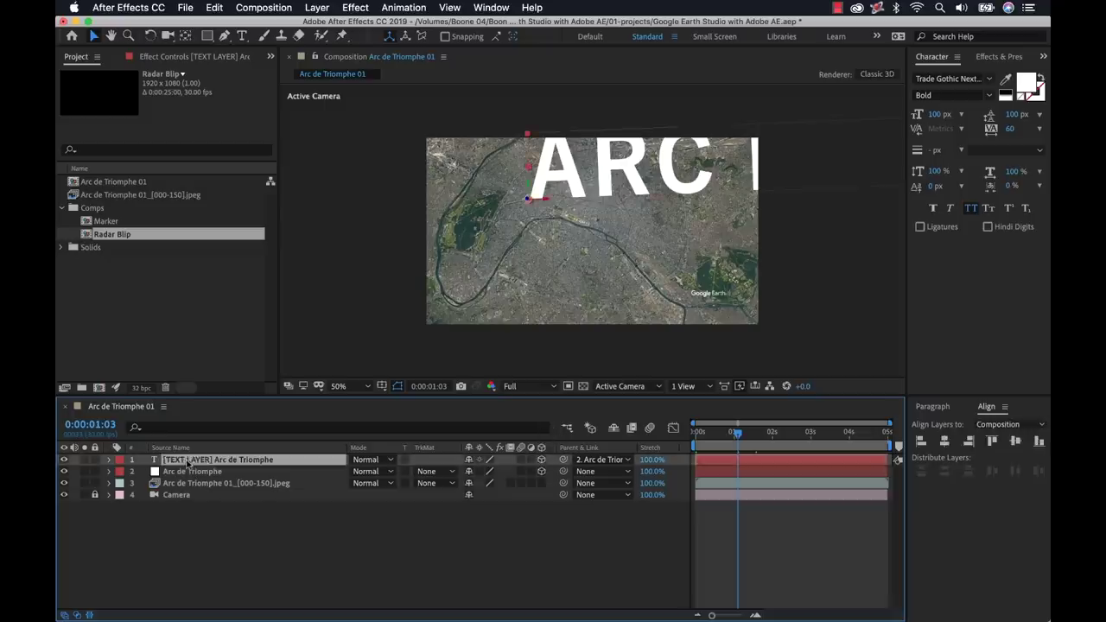
pyautogui.press('Delete')
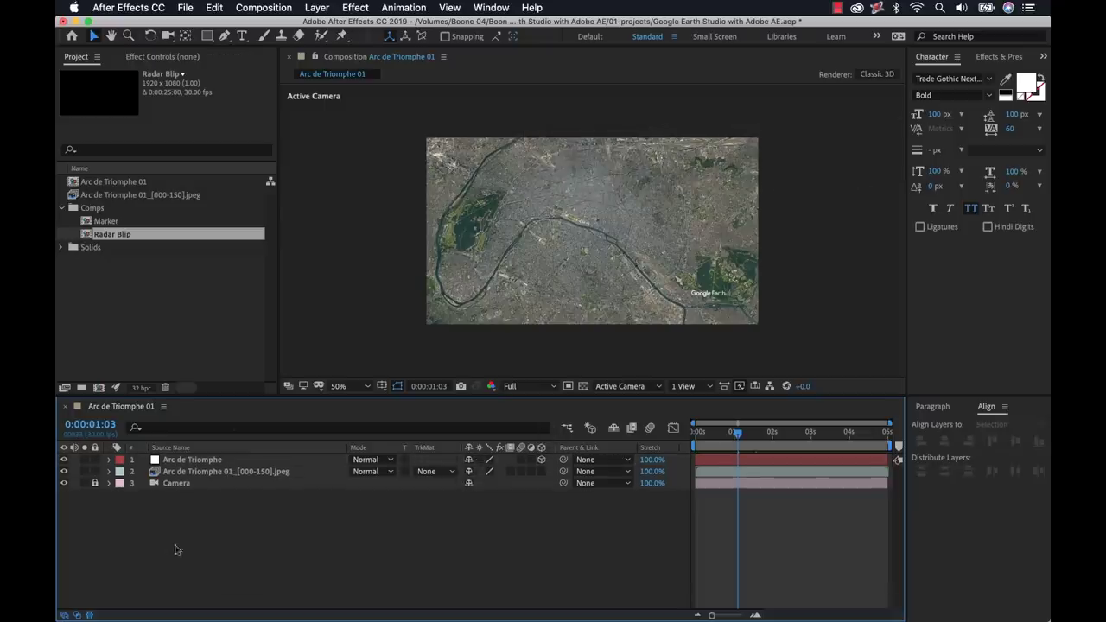
# Play back the Radar Blip composition at 100% zoom to examine its animation, and close its timeline.
pyautogui.doubleClick(86, 235)
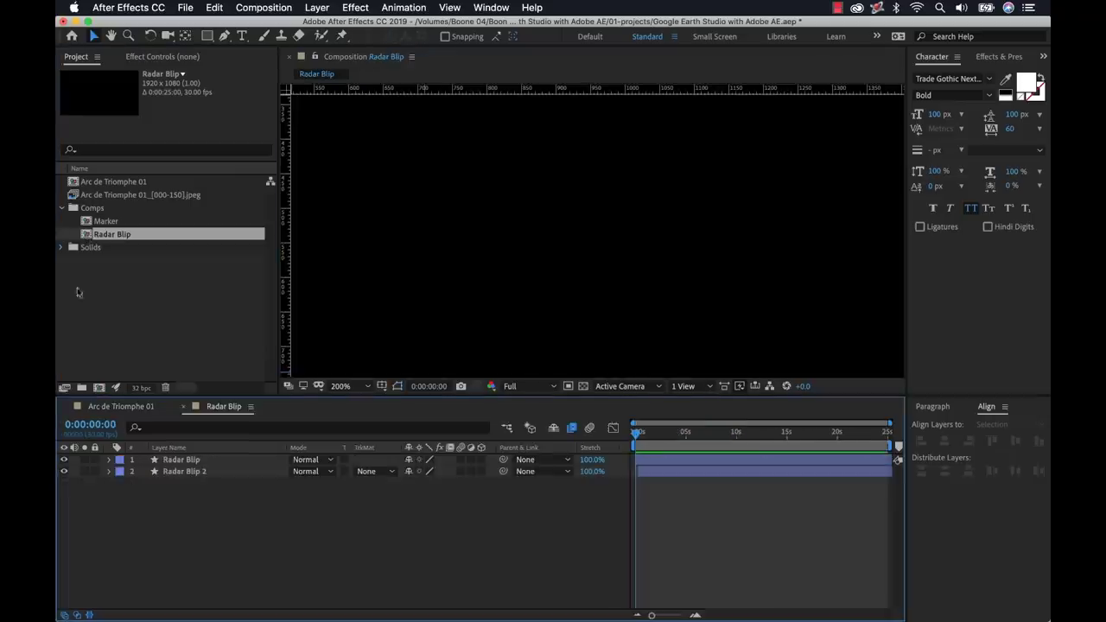
pyautogui.press('space')
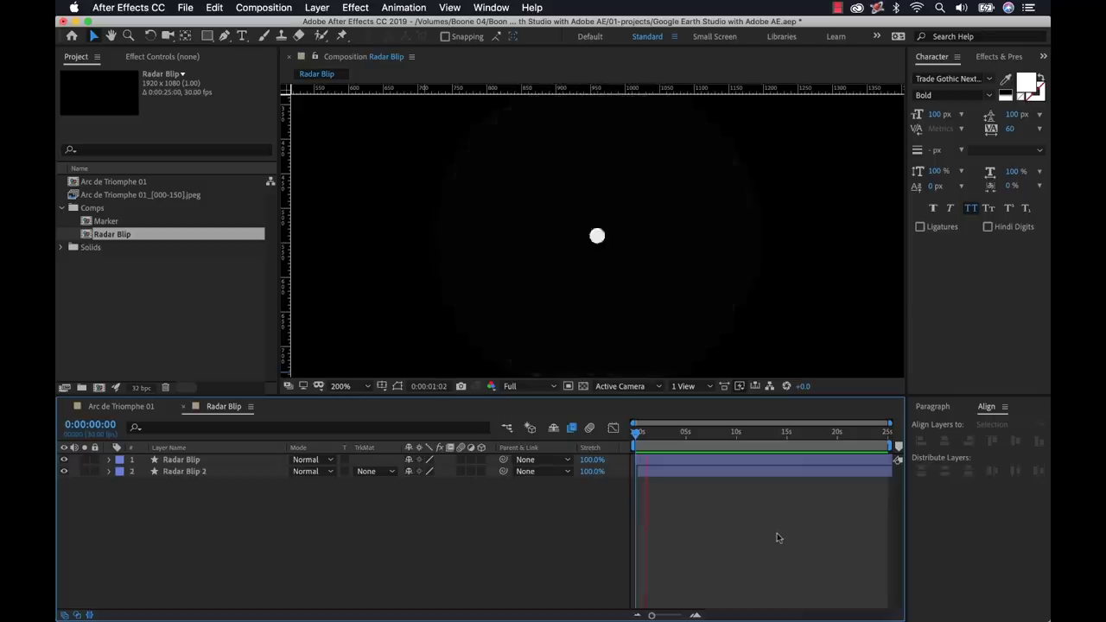
pyautogui.press(',')
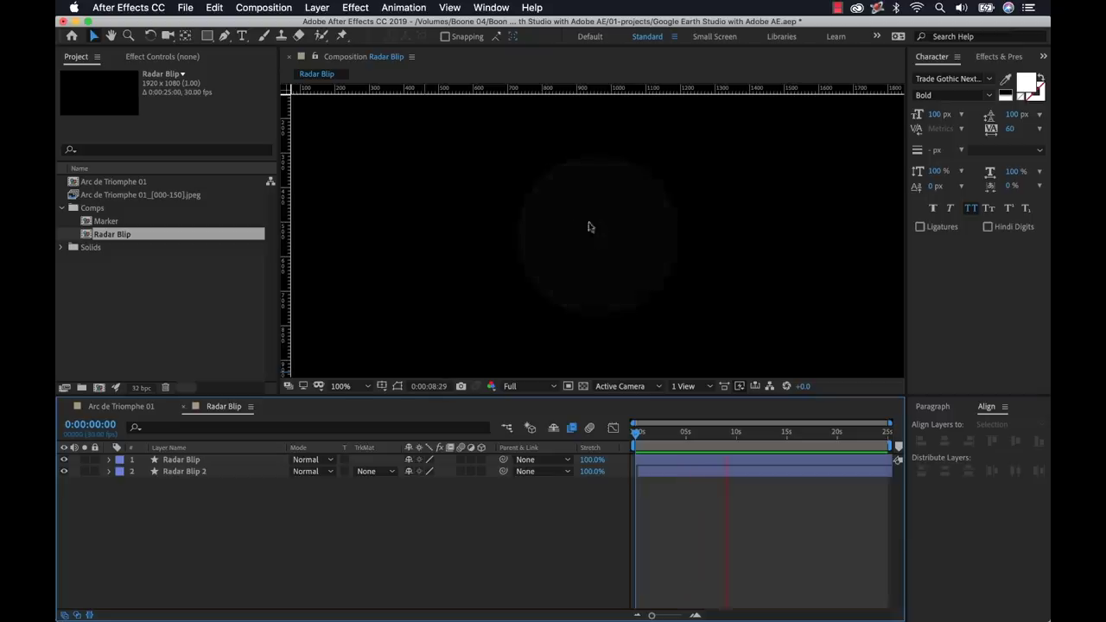
pyautogui.press('space')
pyautogui.press('Home')
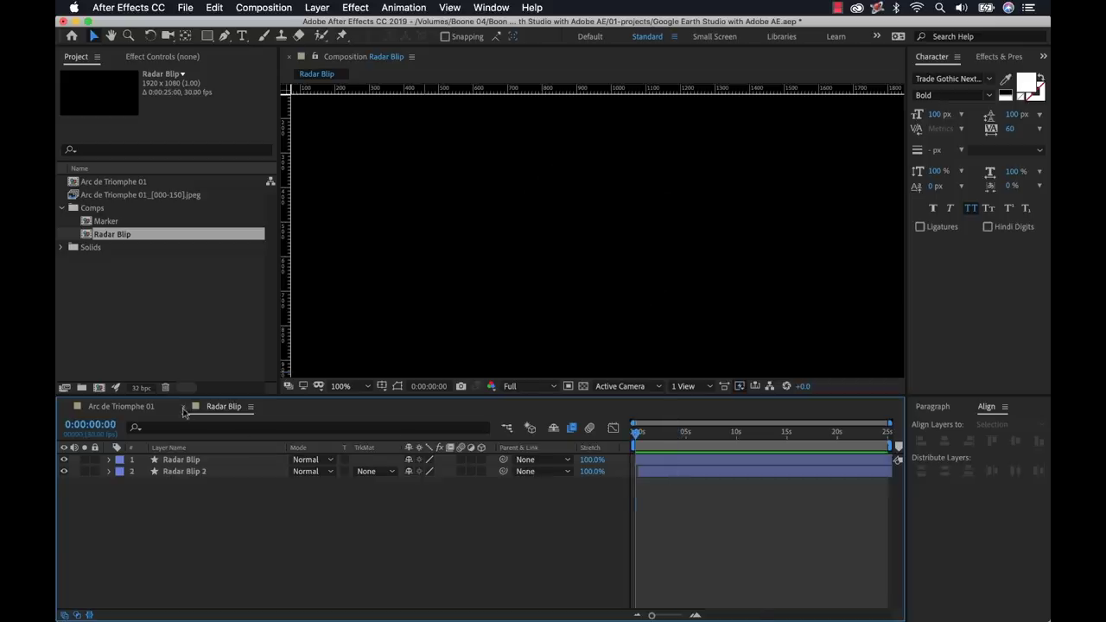
pyautogui.click(183, 407)
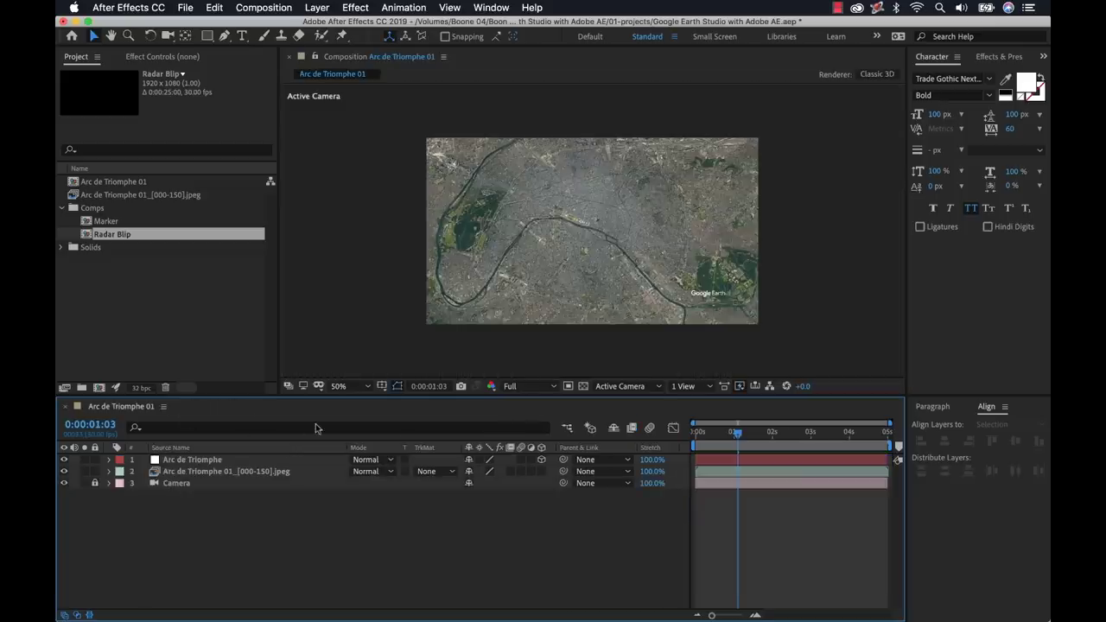
# Add Radar Blip as the top layer of the Arc de Triomphe 01 composition and preview it from the first frame.
pyautogui.moveTo(91, 240); pyautogui.dragTo(177, 463)
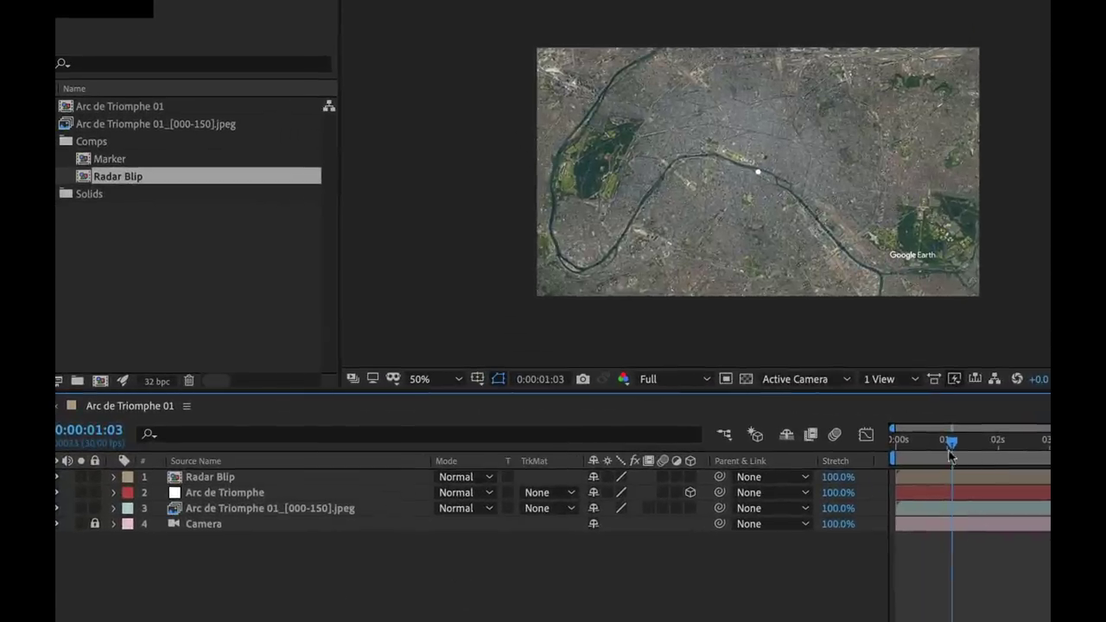
pyautogui.moveTo(737, 435); pyautogui.dragTo(695, 438)
pyautogui.moveTo(895, 446); pyautogui.dragTo(893, 443)
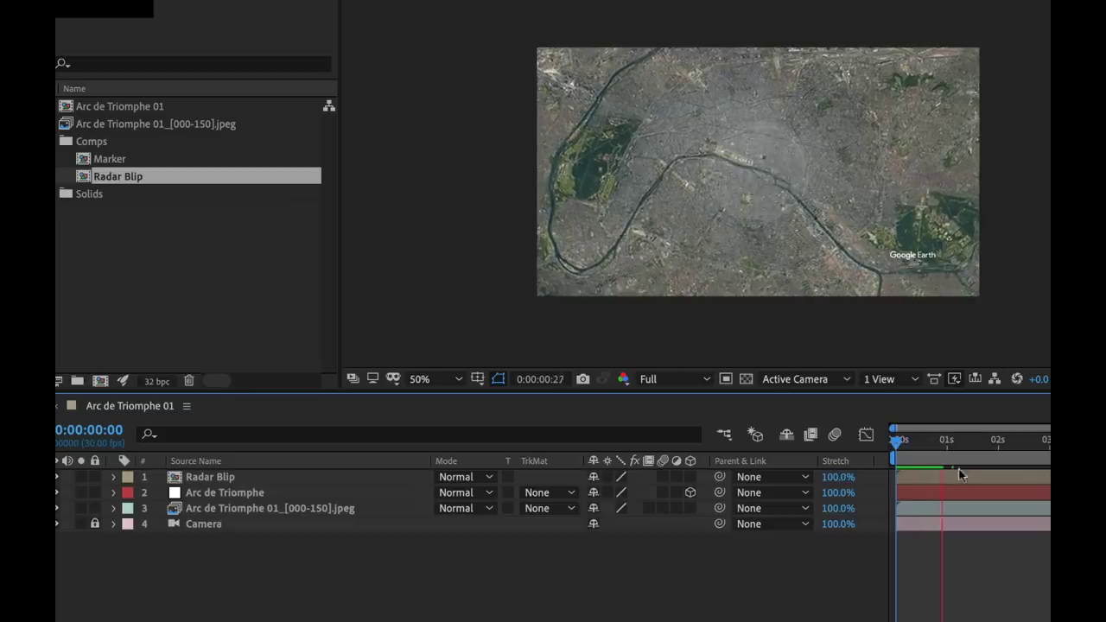
pyautogui.moveTo(950, 442); pyautogui.dragTo(881, 445)
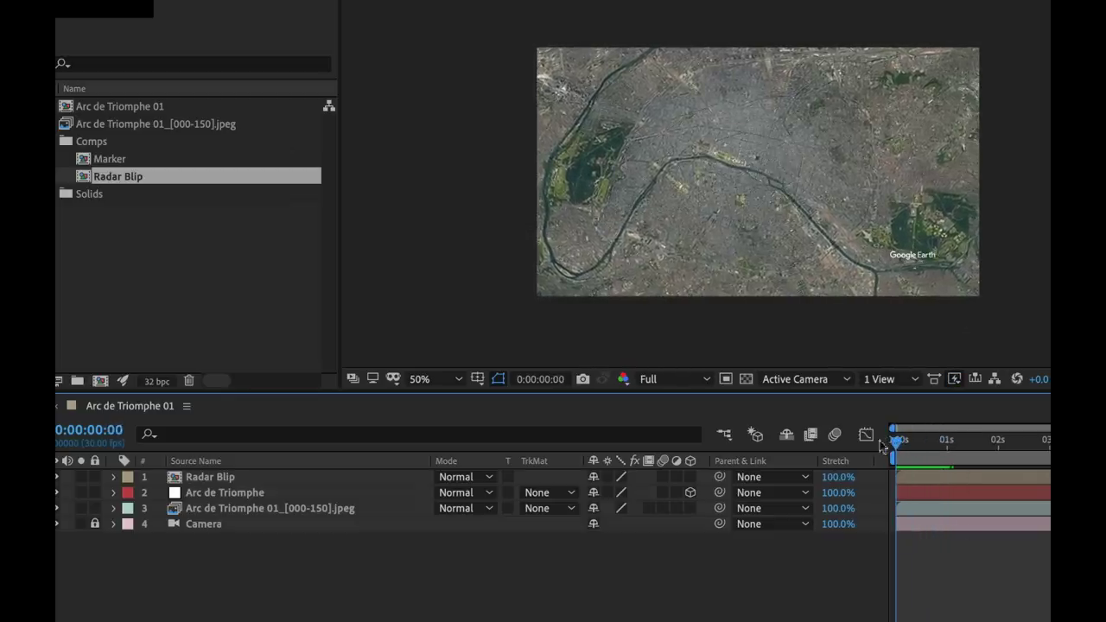
# Add the expression thisComp.layer("Track Point Name").to_comp([0,0]) to the Position property of the Radar Blip layer.
pyautogui.click(209, 481)
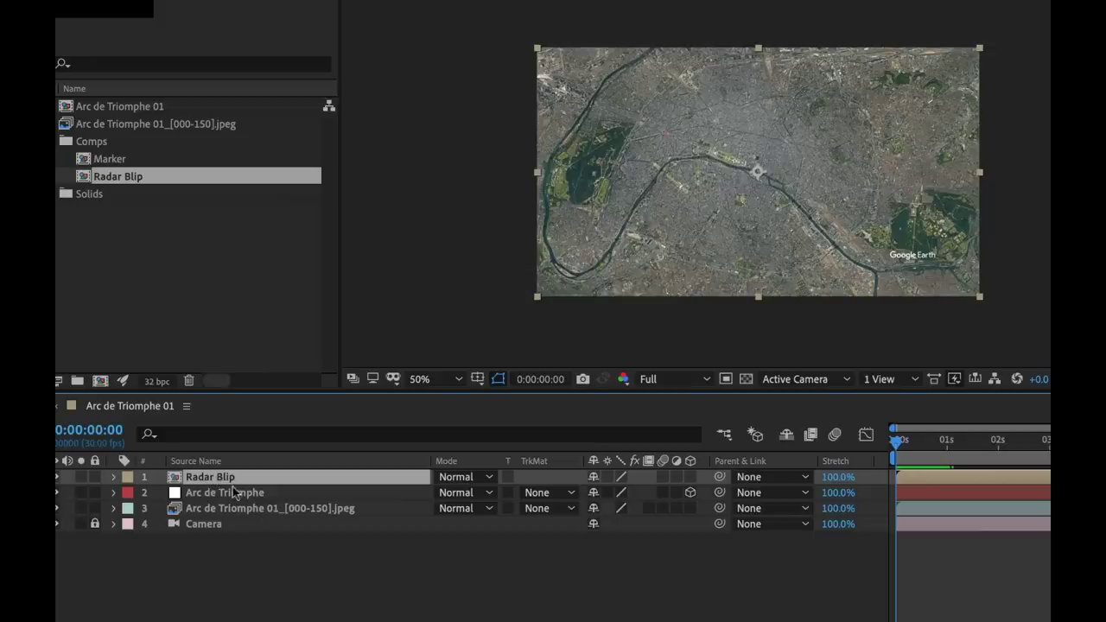
pyautogui.press('p')
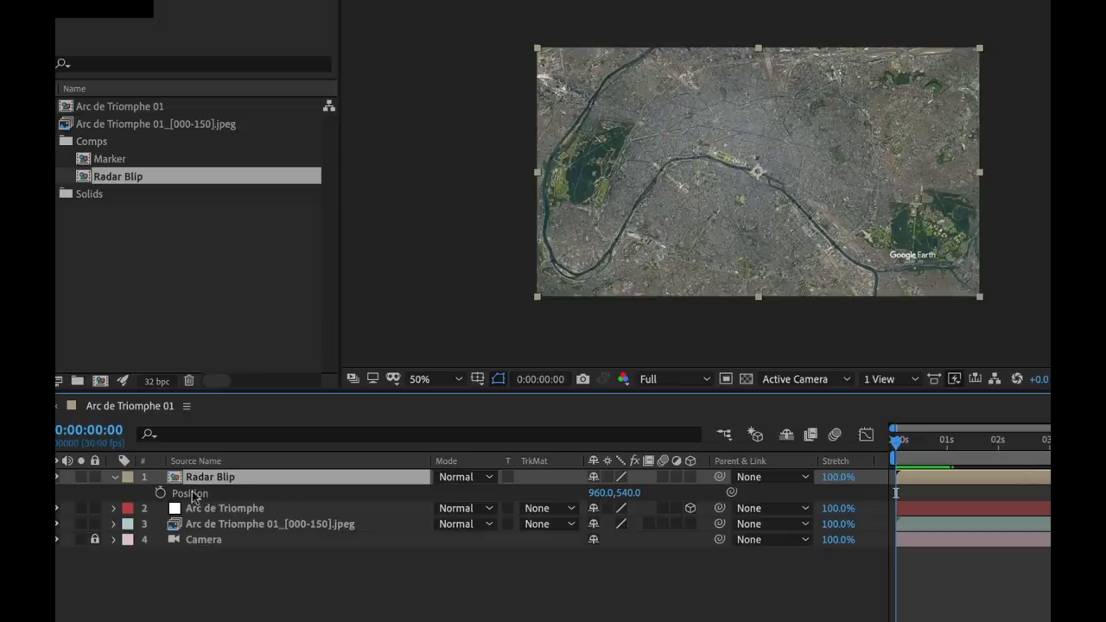
pyautogui.click(237, 511)
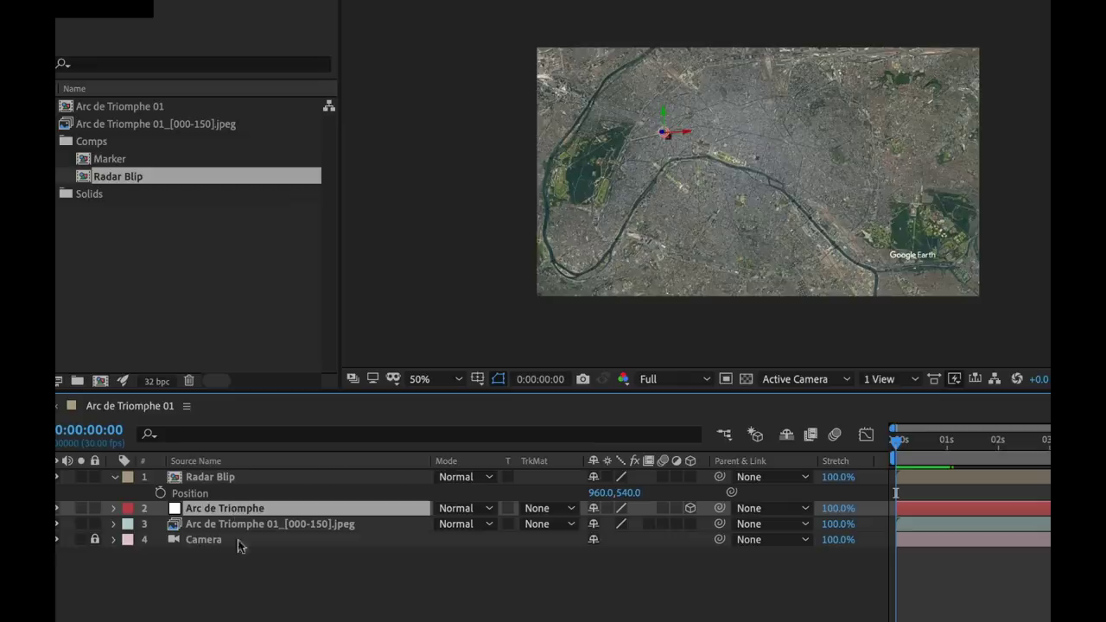
pyautogui.click(213, 477)
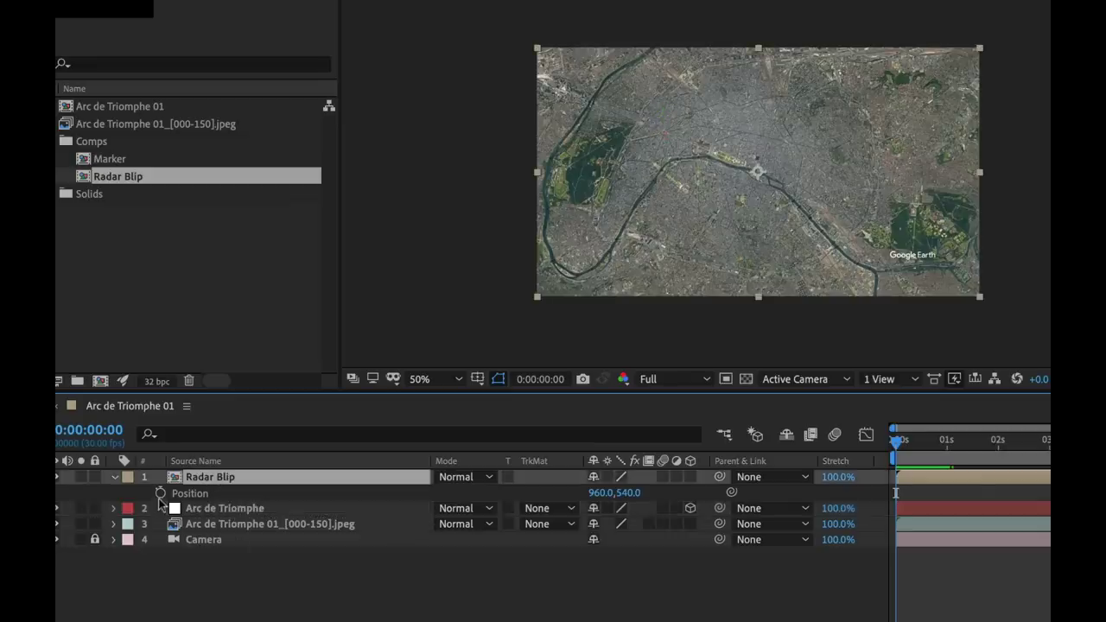
pyautogui.keyDown('alt'); pyautogui.click(160, 493); pyautogui.keyUp('alt')
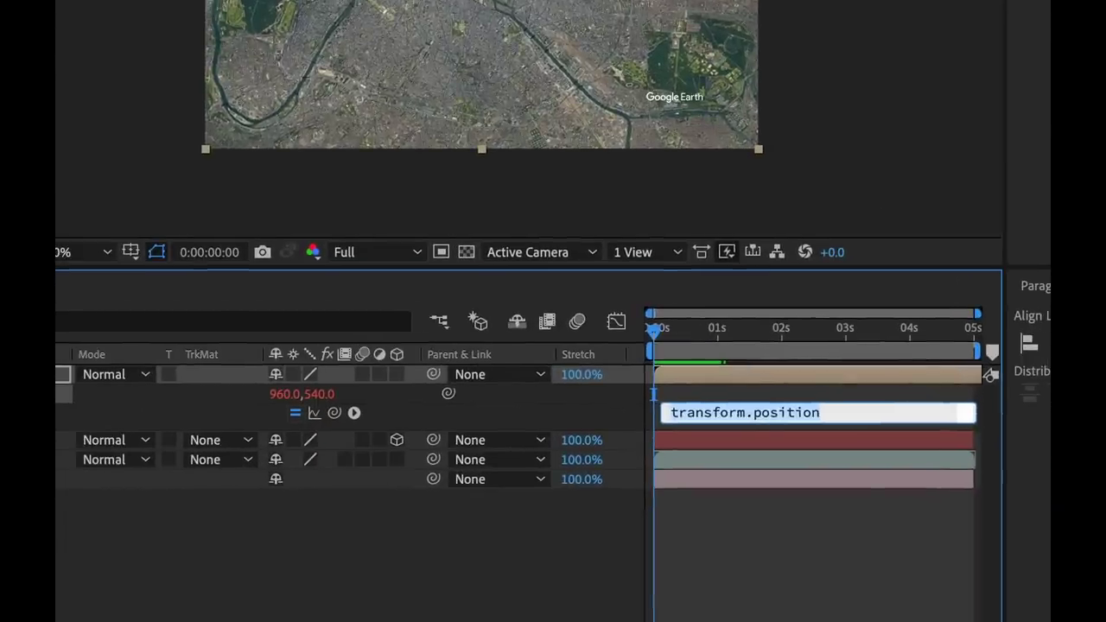
pyautogui.press('BackSpace')
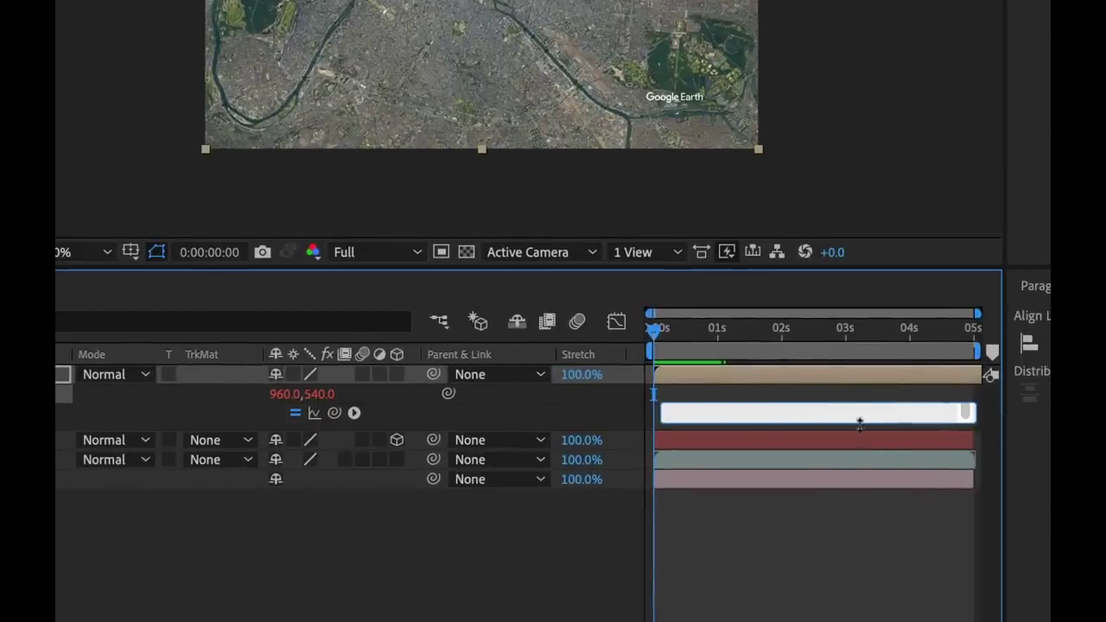
pyautogui.write('thisComp.layer("Track Point Name").to_comp([0,0])')
pyautogui.press('Return')
pyautogui.press('Return')
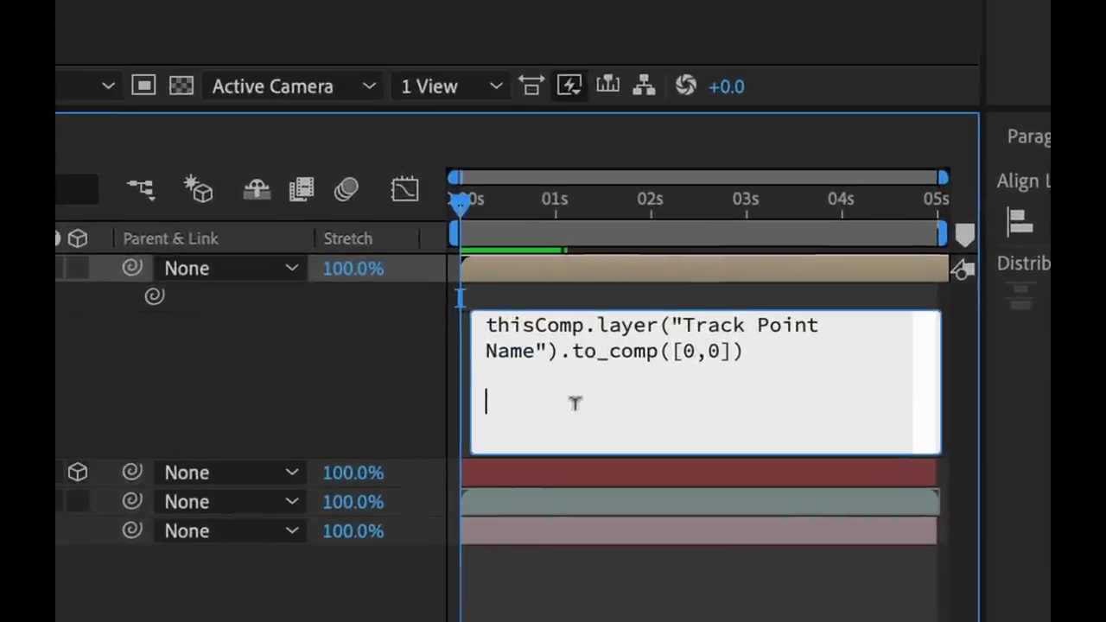
pyautogui.press('BackSpace')
pyautogui.press('BackSpace')
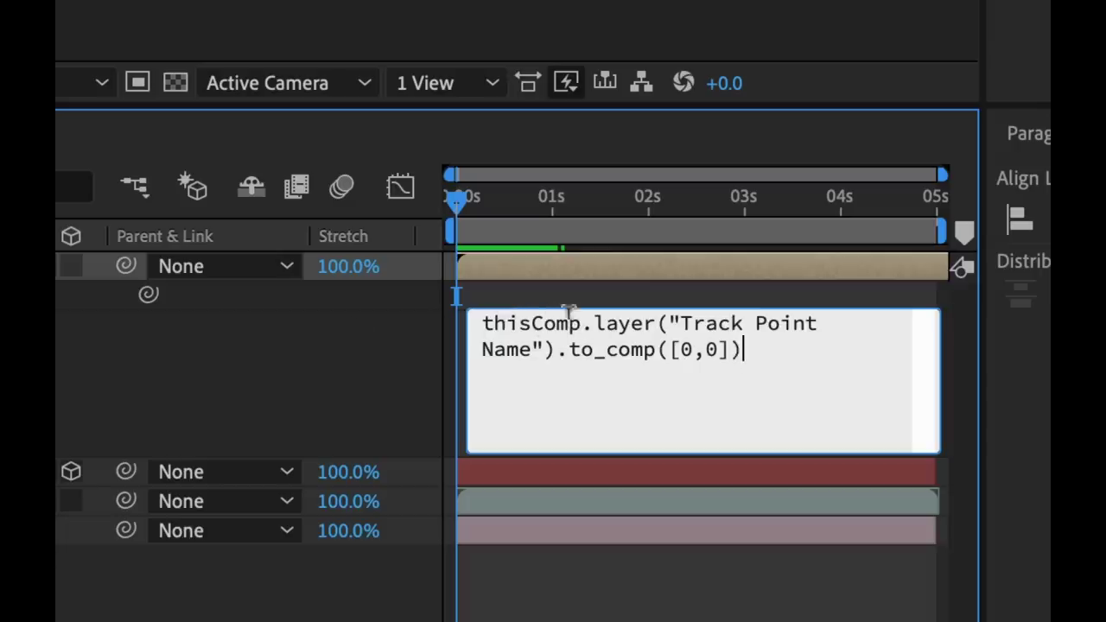
# Replace the placeholder Track Point Name in the Position expression with Arc de Triomphe and apply the expression.
pyautogui.press('Left')
pyautogui.press('Left')
pyautogui.press('Left')
pyautogui.press('Left')
pyautogui.doubleClick(719, 313)
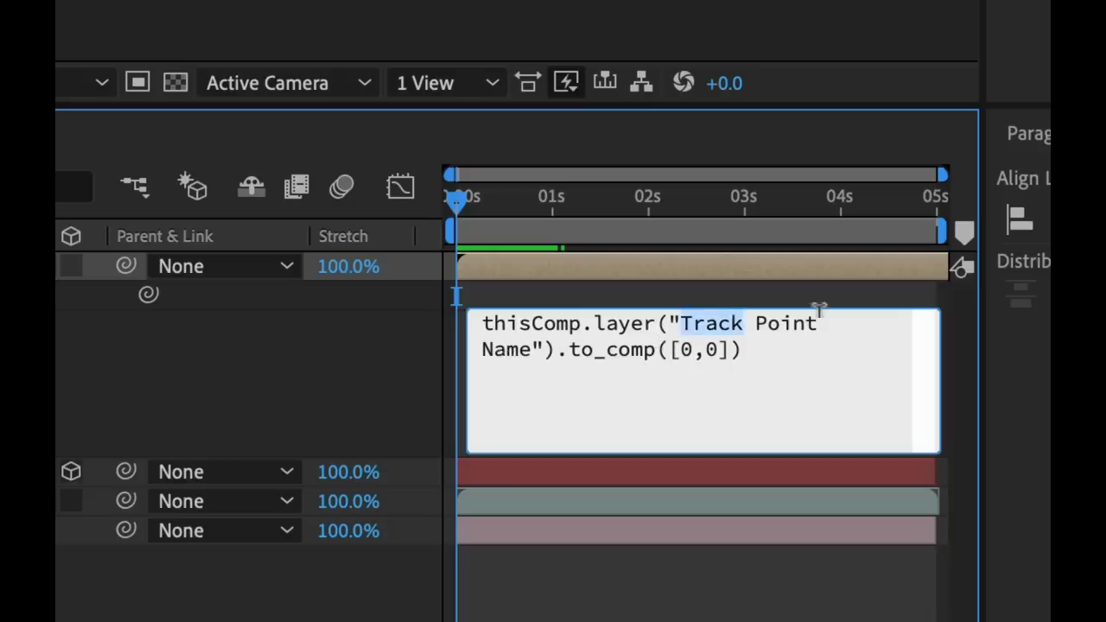
pyautogui.press('Delete')
pyautogui.press('Delete')
pyautogui.press('Delete')
pyautogui.press('Delete')
pyautogui.press('Delete')
pyautogui.press('Delete')
pyautogui.press('Delete')
pyautogui.press('Delete')
pyautogui.press('Delete')
pyautogui.press('Delete')
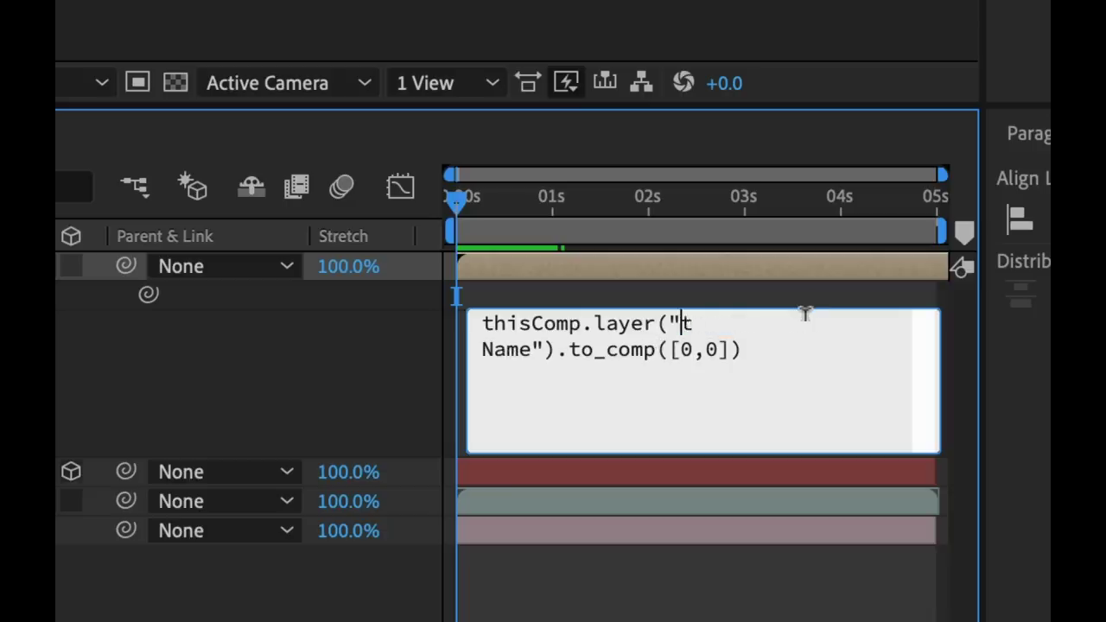
pyautogui.press('Delete')
pyautogui.press('Delete')
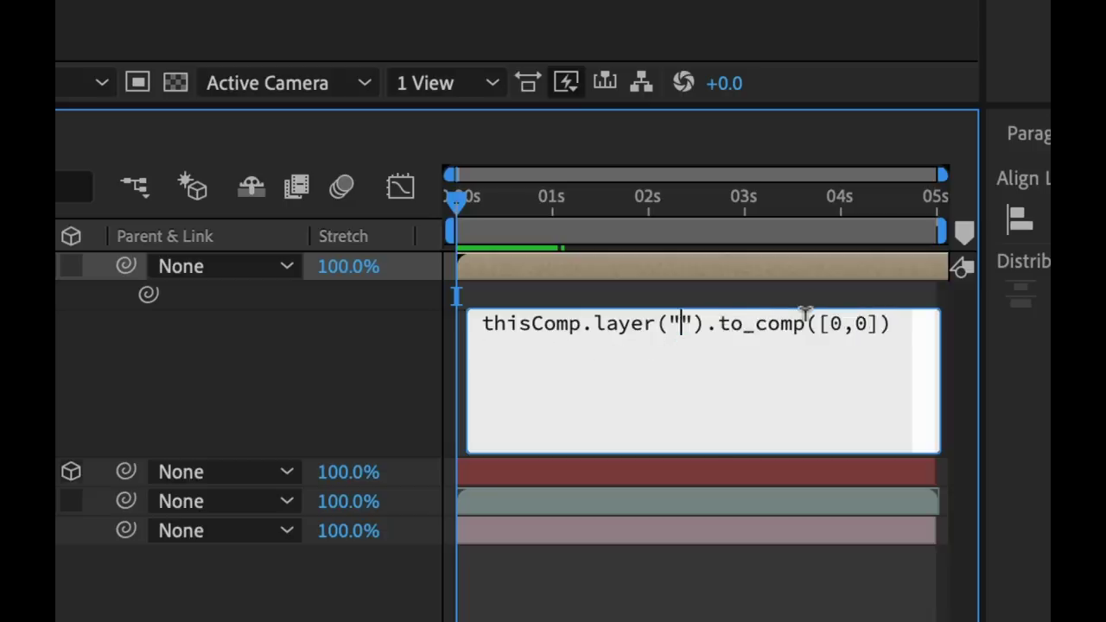
pyautogui.write('Arc')
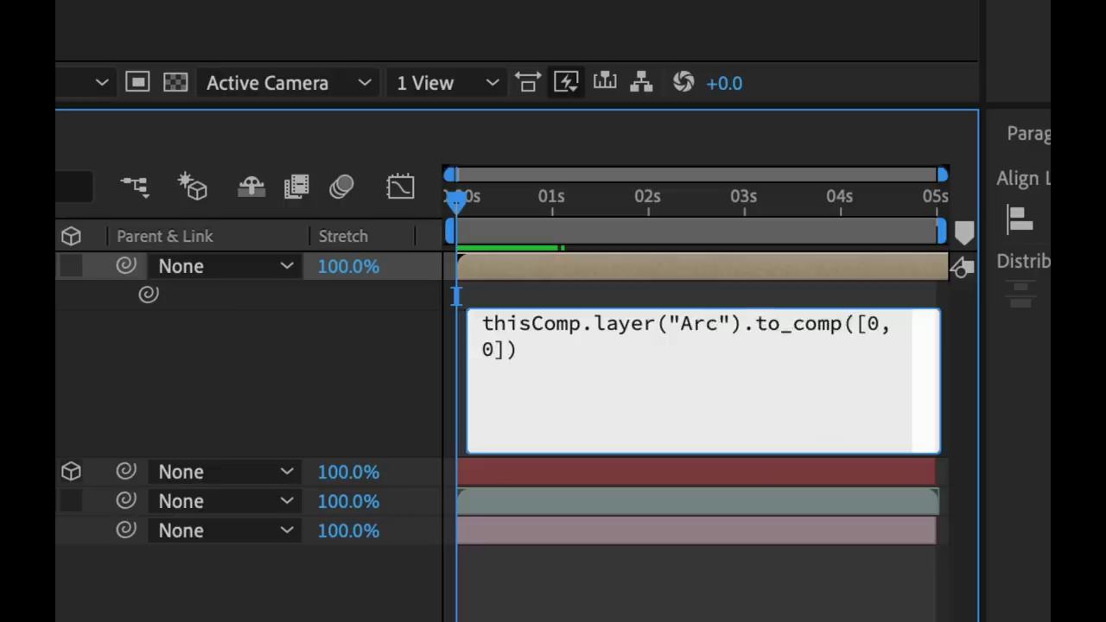
pyautogui.write(' de Triomphe')
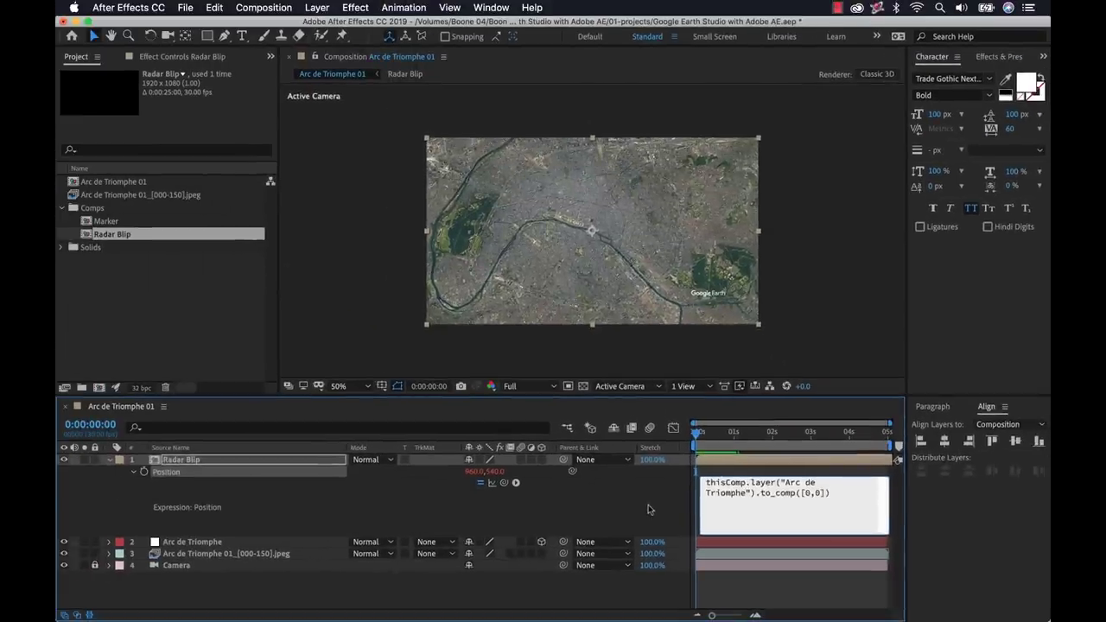
pyautogui.click(335, 390)
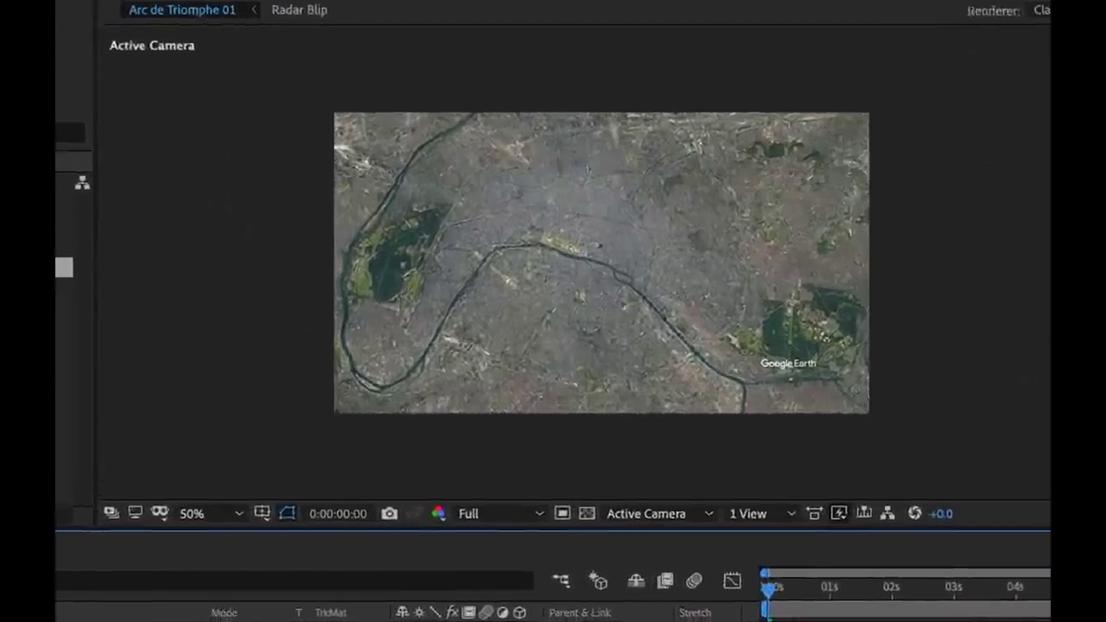
# Preview the tracked Radar Blip up to 0:00:01:13 and set the layer's scale to 40%.
pyautogui.press('space')
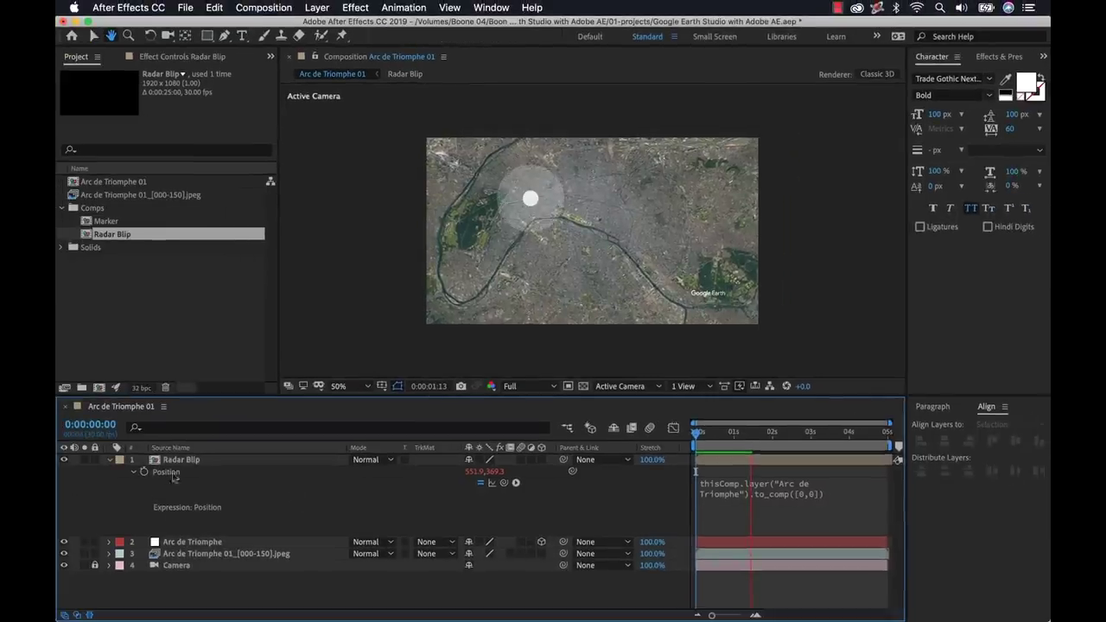
pyautogui.press('space')
pyautogui.press('s')
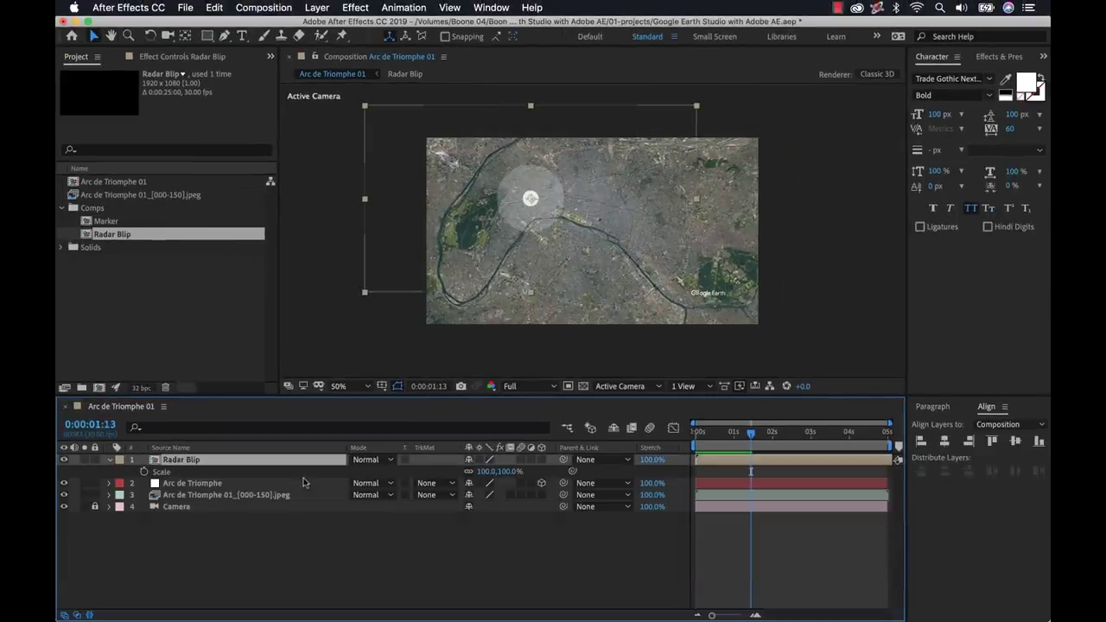
pyautogui.moveTo(499, 471); pyautogui.dragTo(448, 471)
pyautogui.click(617, 568)
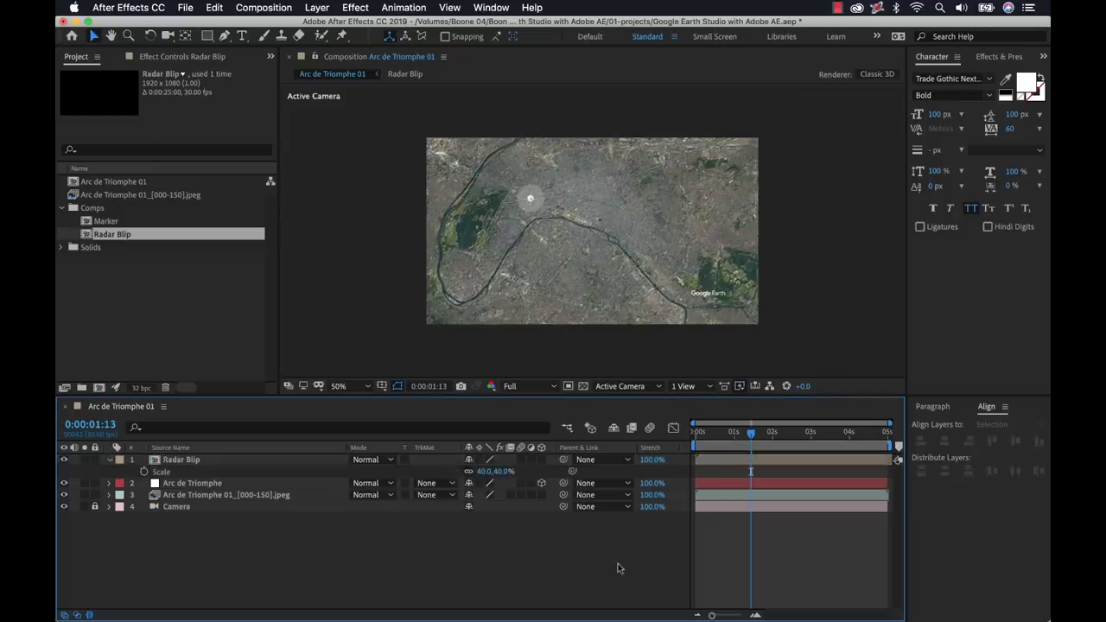
# Scrub the Arc de Triomphe 01 composition to check the resized blip against the map, and close its timeline.
pyautogui.moveTo(751, 471); pyautogui.dragTo(682, 470)
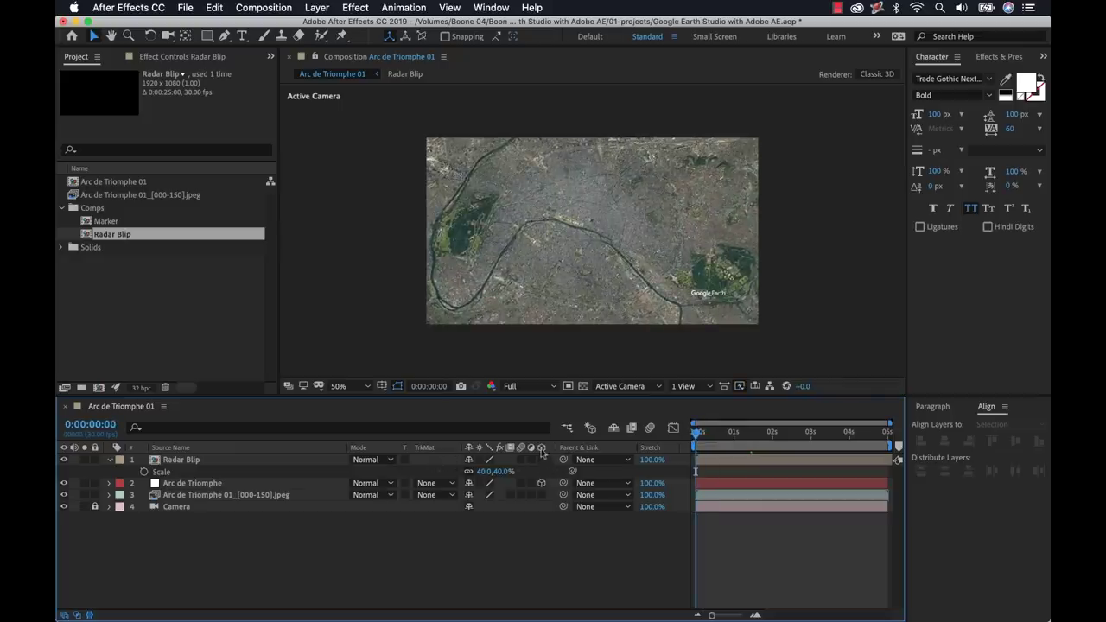
pyautogui.moveTo(717, 435); pyautogui.dragTo(814, 434)
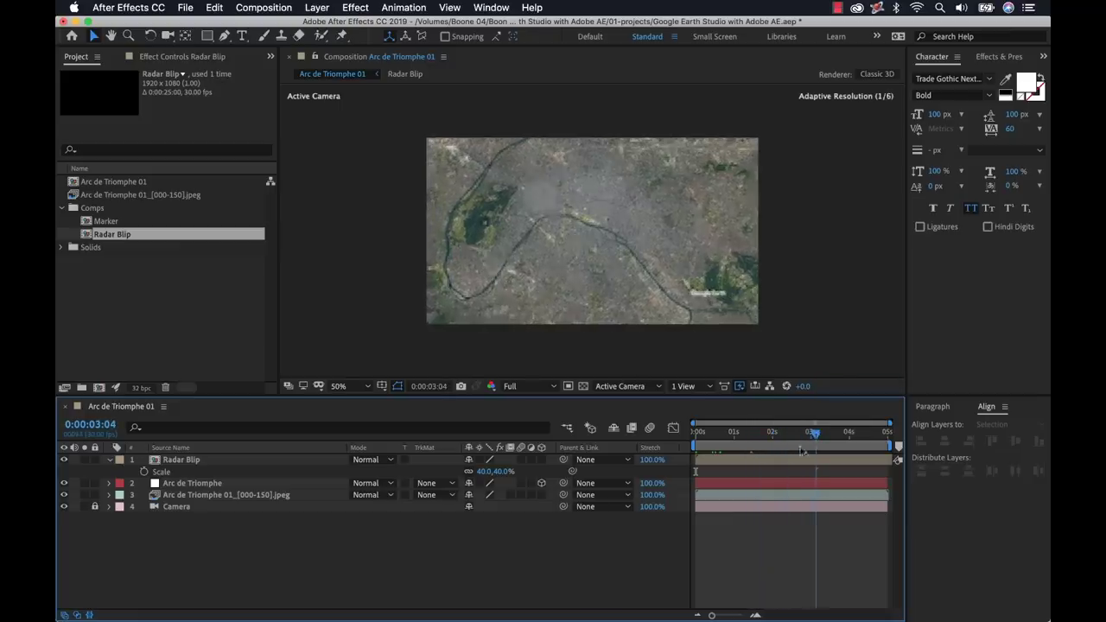
pyautogui.press('Home')
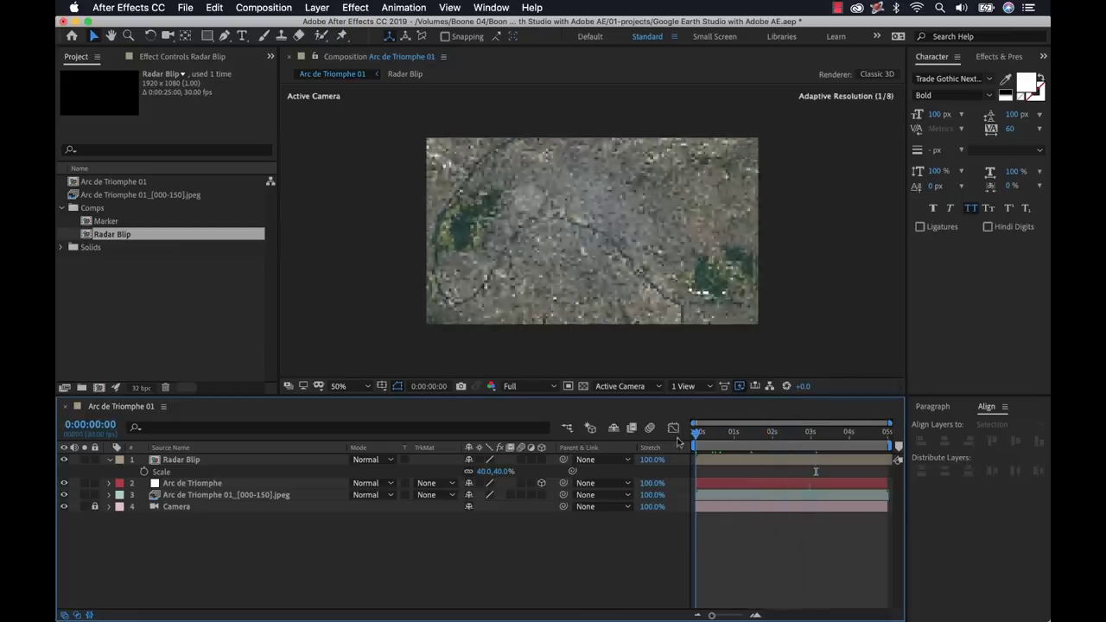
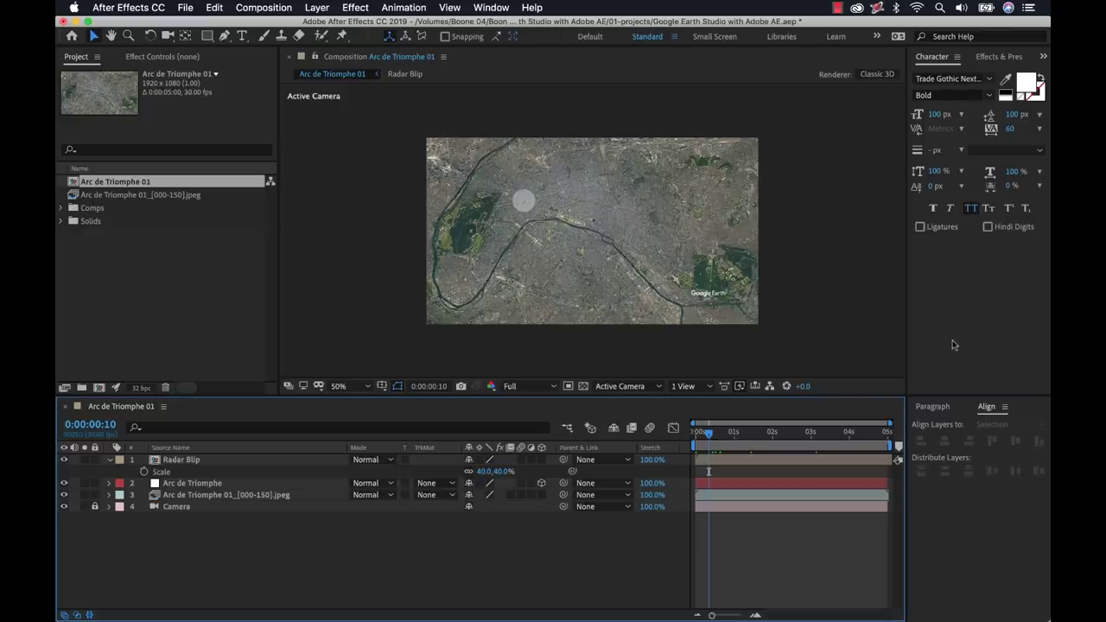
pyautogui.click(716, 437)
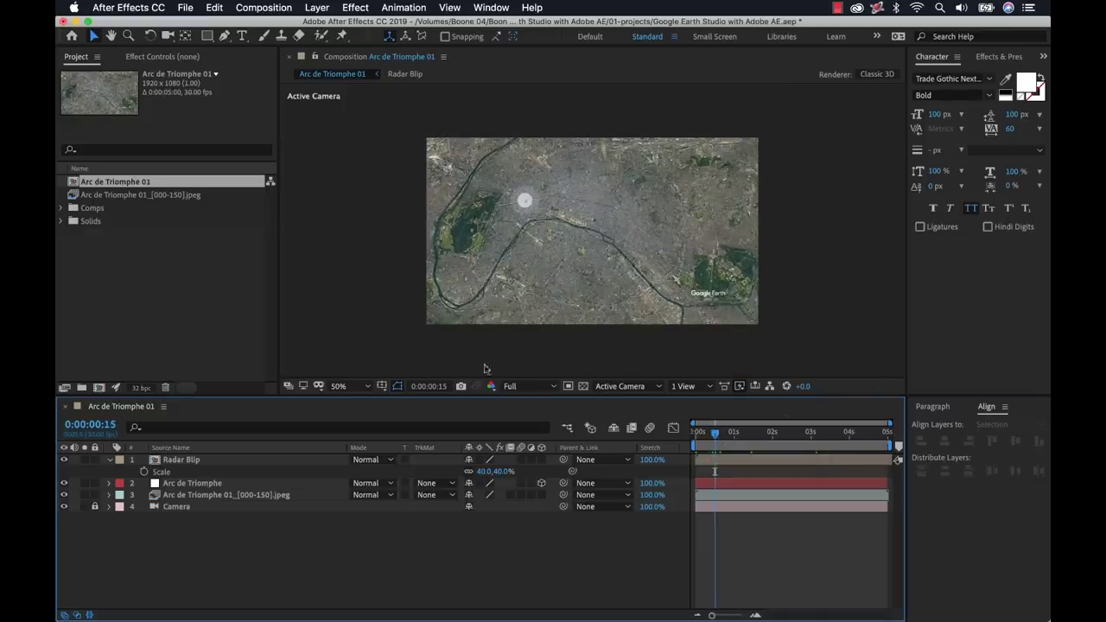
pyautogui.click(66, 407)
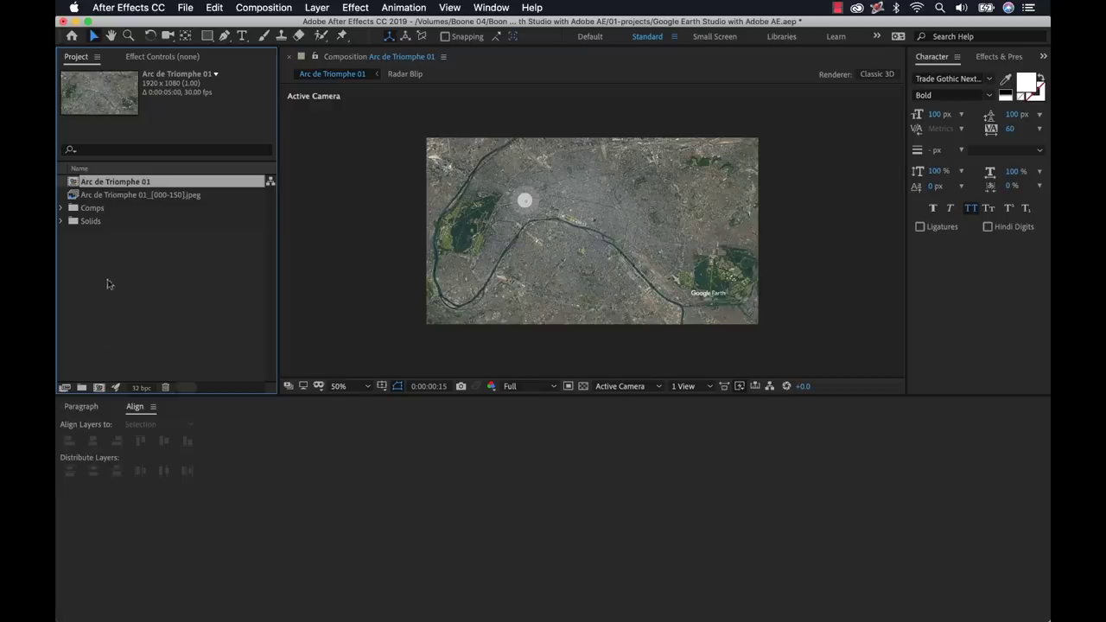
# Run the script file Arc de Triomphe - Spiral.jsx to import the spiral render with its tracking data.
pyautogui.click(186, 8)
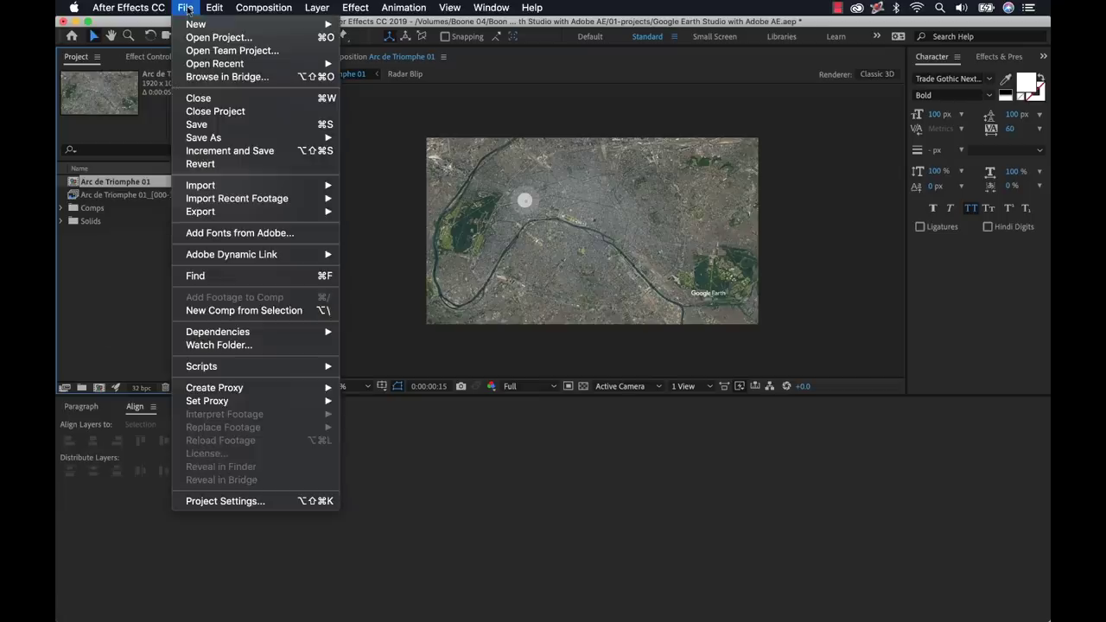
pyautogui.moveTo(305, 370)
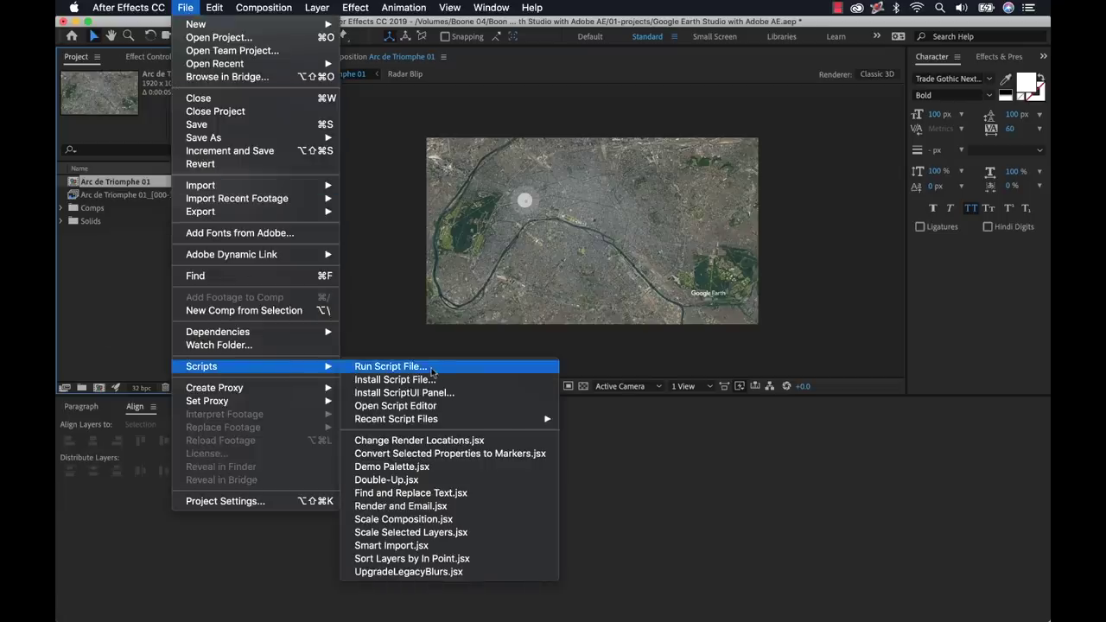
pyautogui.click(390, 367)
pyautogui.moveTo(491, 432); pyautogui.dragTo(564, 428)
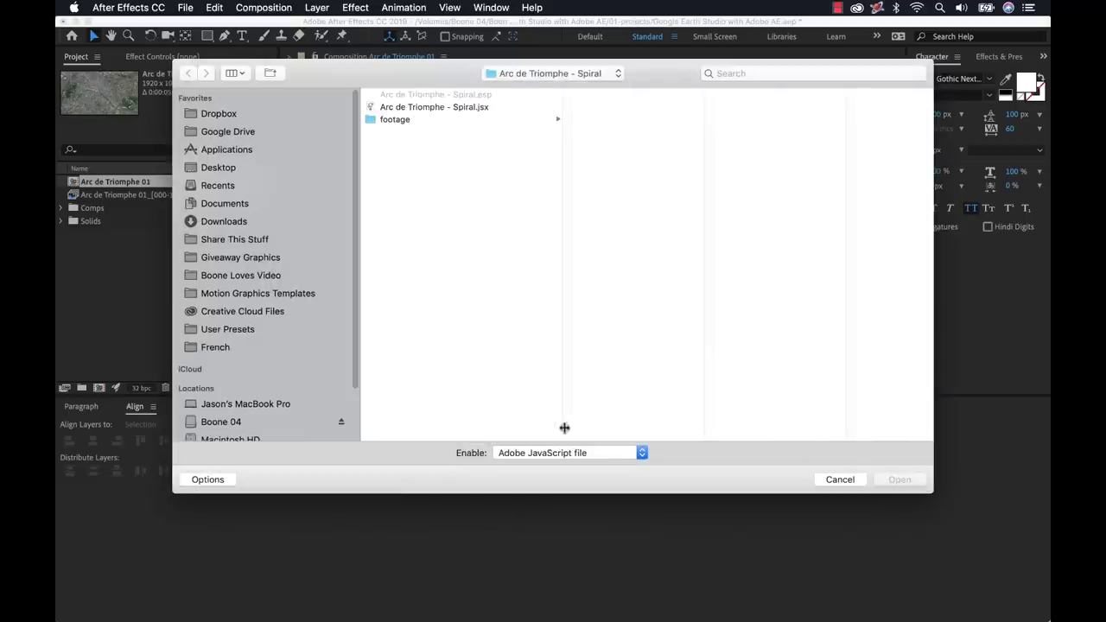
pyautogui.click(440, 107)
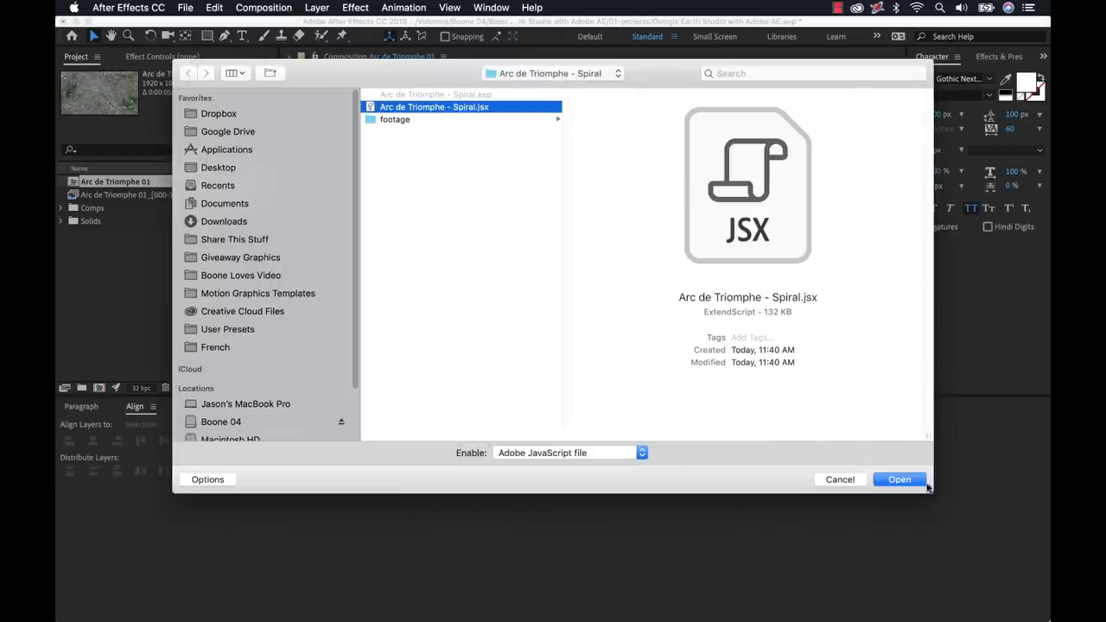
pyautogui.click(900, 480)
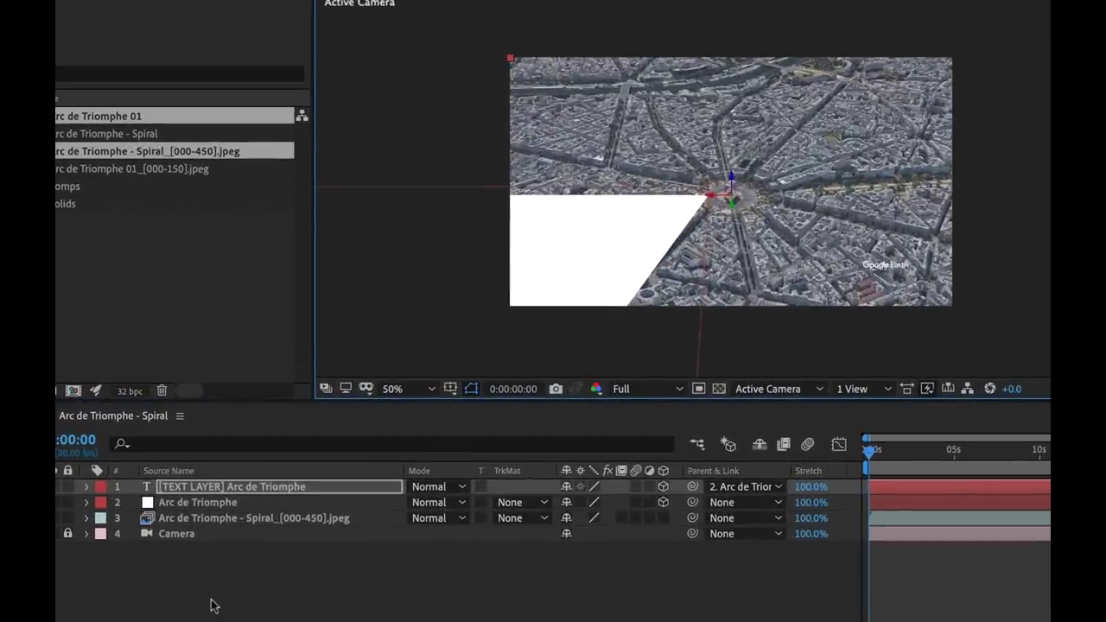
# Scrub the Arc de Triomphe - Spiral composition to 0:00:09:26 to examine the camera move around the monument.
pyautogui.click(206, 598)
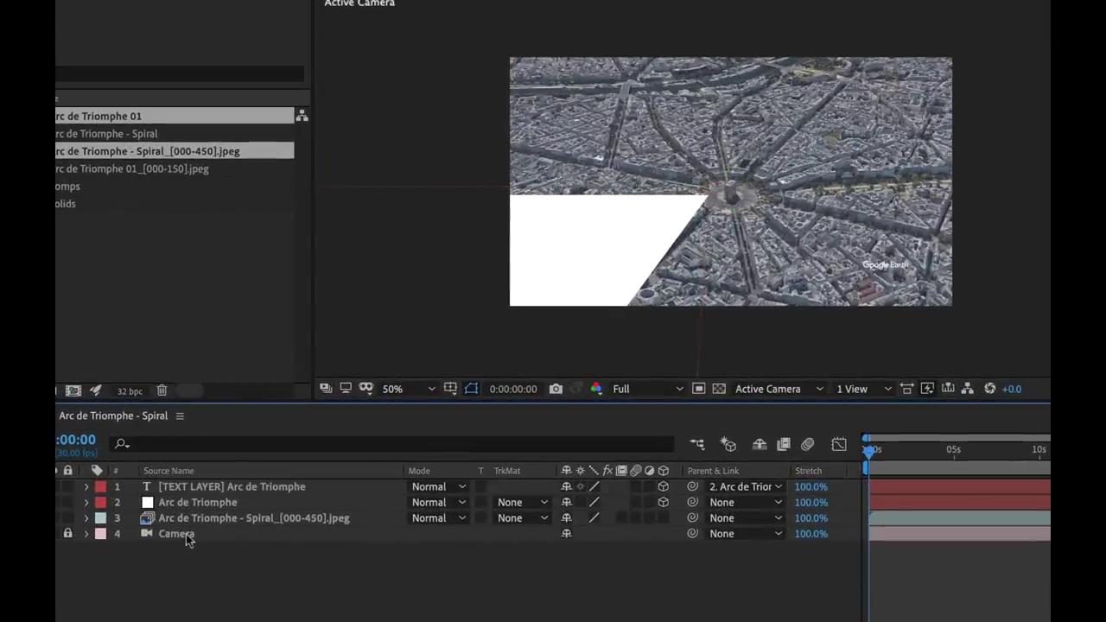
pyautogui.press('space')
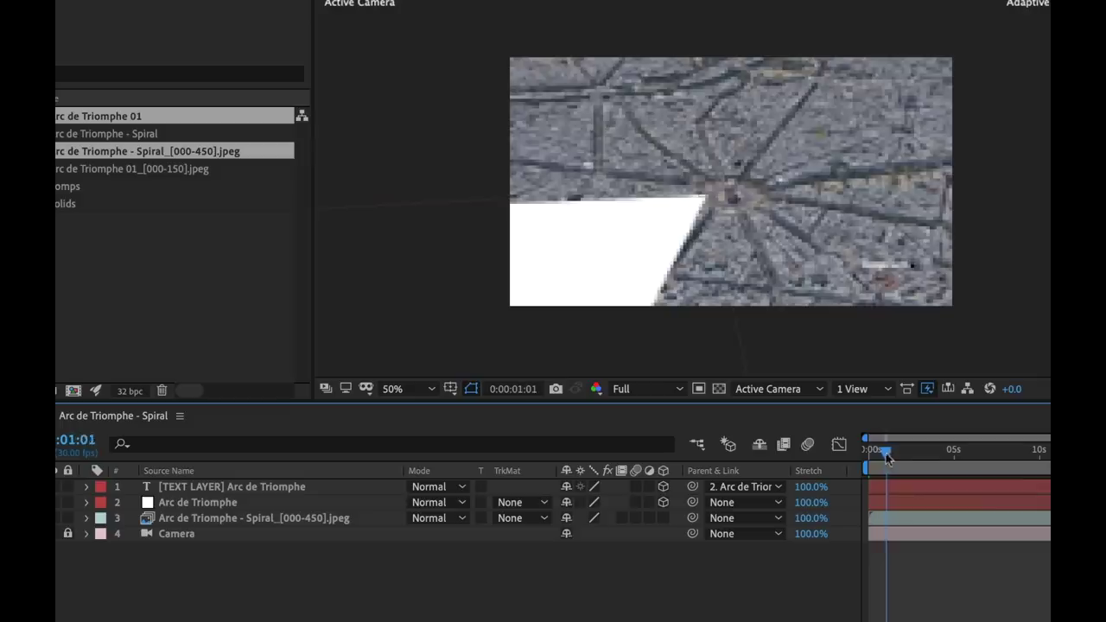
pyautogui.moveTo(932, 452); pyautogui.dragTo(963, 451)
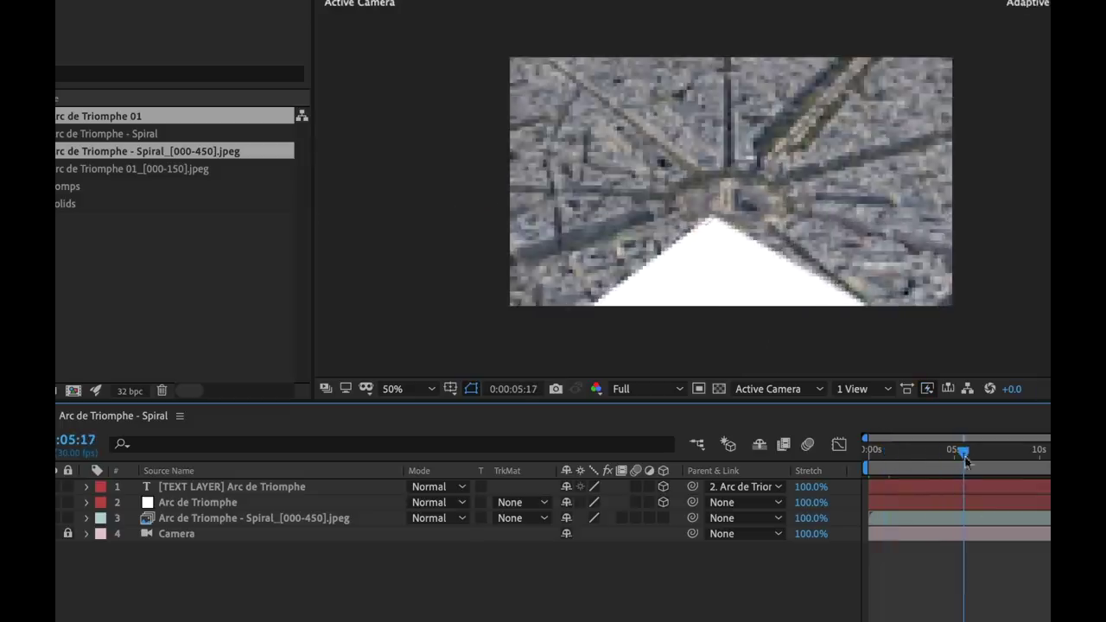
pyautogui.click(1040, 458)
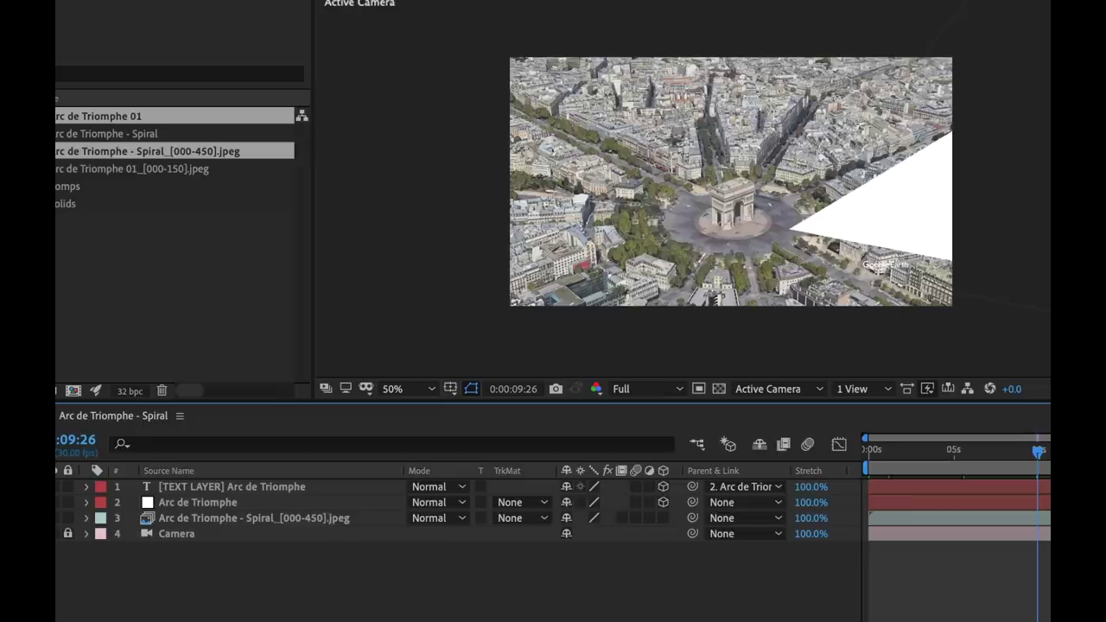
# Examine the Arc de Triomphe null and the full extent of its text layer at 3.1% zoom.
pyautogui.click(207, 505)
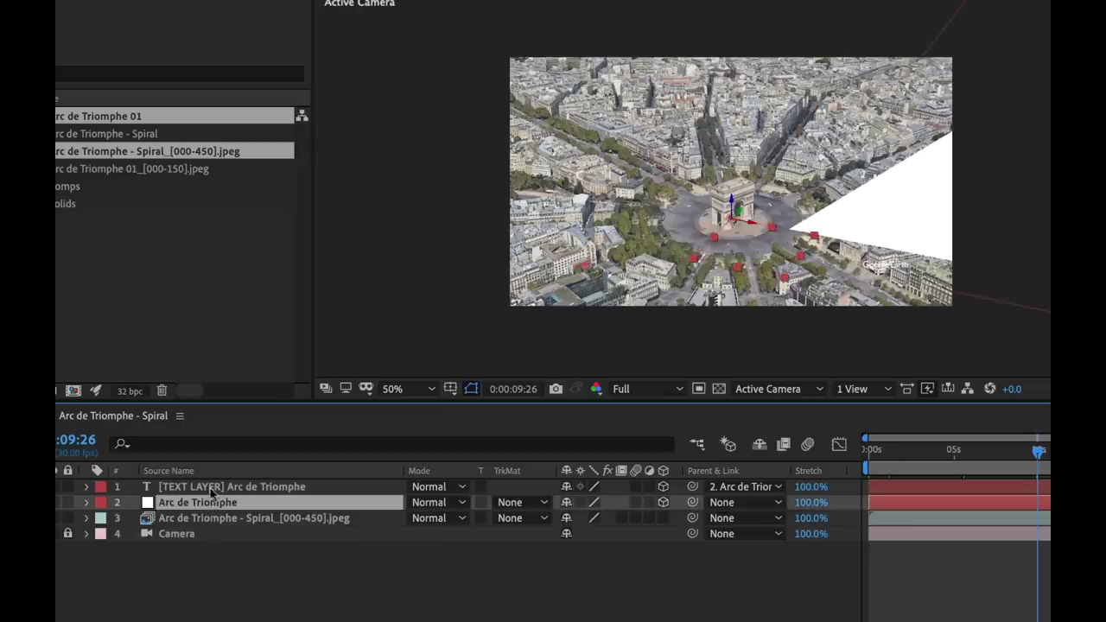
pyautogui.click(216, 489)
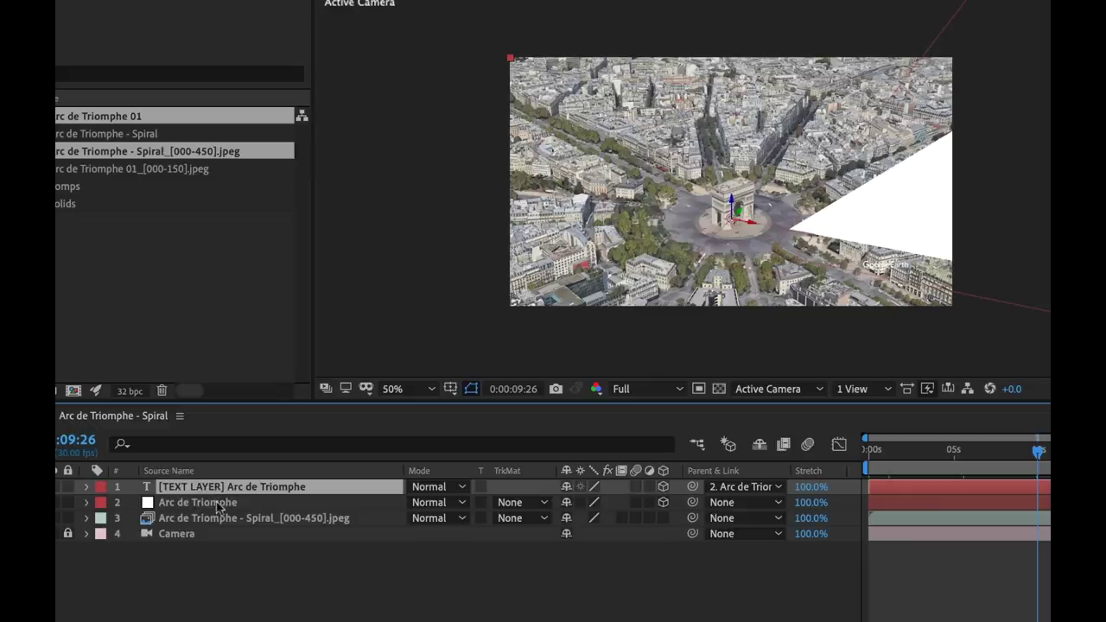
pyautogui.press(',')
pyautogui.press(',')
pyautogui.press(',')
pyautogui.press(',')
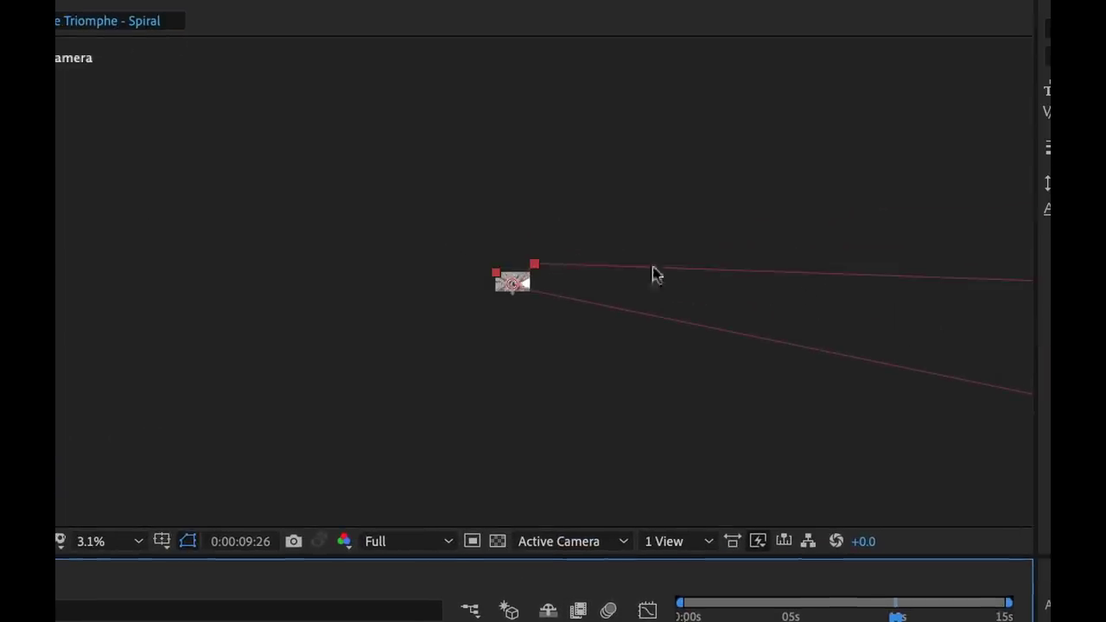
# Examine the oversized Arc de Triomphe text layer against the frame at 50% and 12.5% zoom.
pyautogui.press('.')
pyautogui.press('.')
pyautogui.press('.')
pyautogui.press('.')
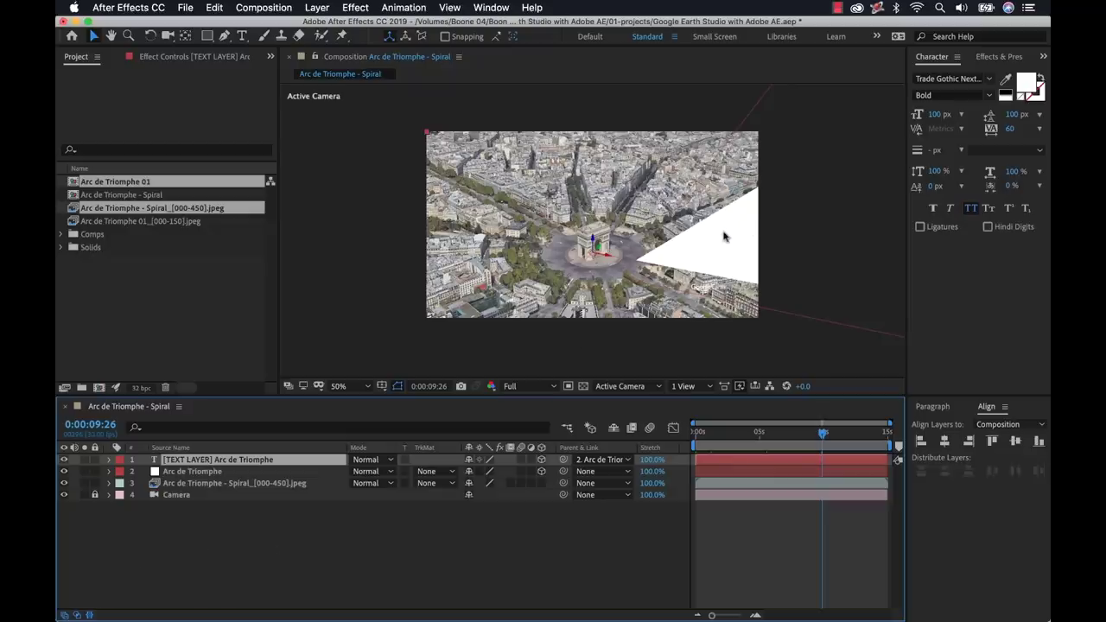
pyautogui.press(',')
pyautogui.press(',')
pyautogui.press(',')
pyautogui.press(',')
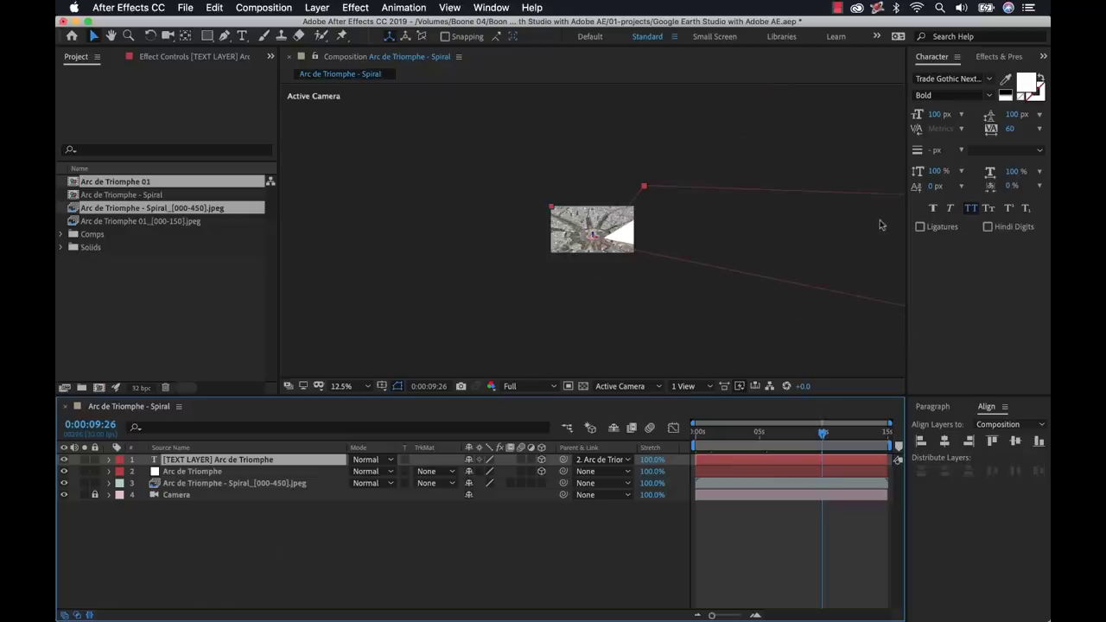
# Delete the [TEXT LAYER] Arc de Triomphe layer from the Arc de Triomphe - Spiral composition.
pyautogui.press('.')
pyautogui.press('.')
pyautogui.press('.')
pyautogui.press('.')
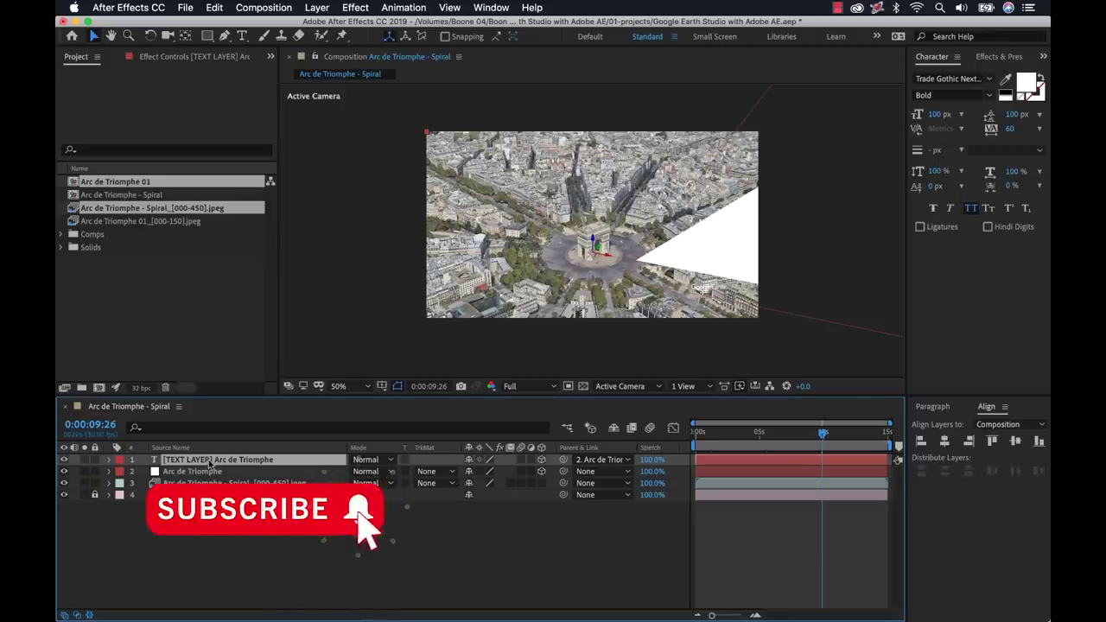
pyautogui.press('Delete')
pyautogui.click(163, 325)
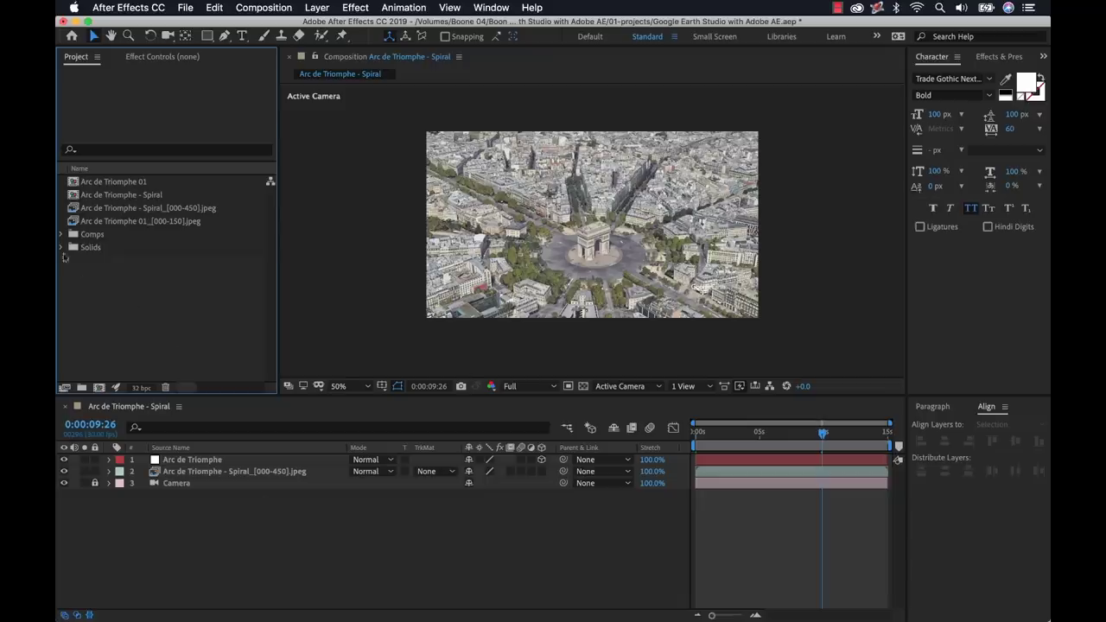
# Extend the Marker layer to the full 15 seconds of the Marker composition, stored in the Comps folder, and close its timeline.
pyautogui.click(61, 234)
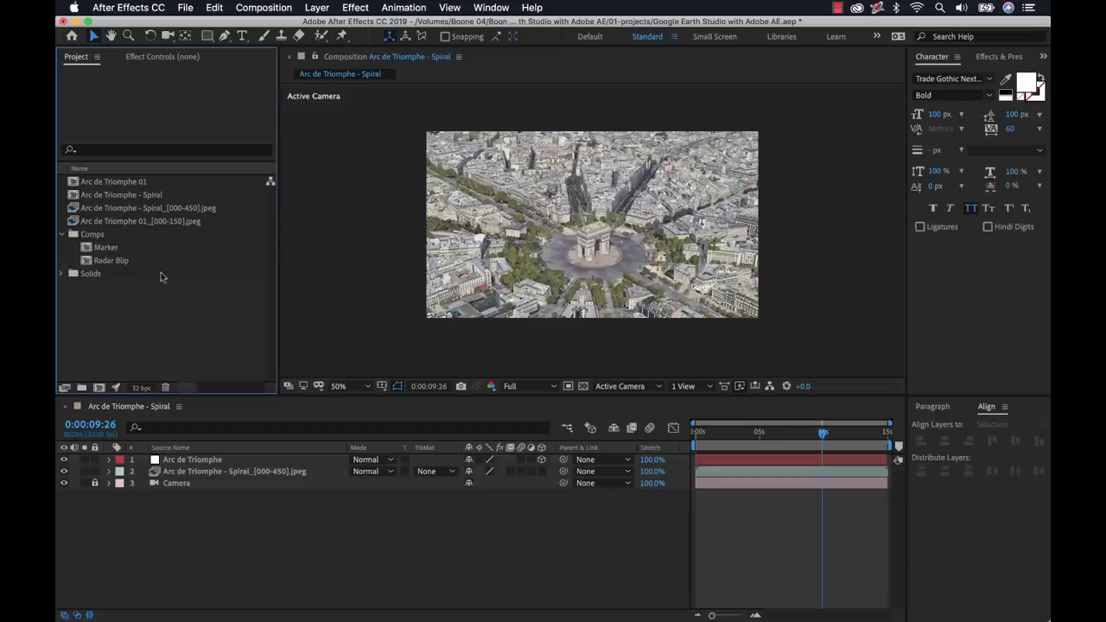
pyautogui.doubleClick(90, 249)
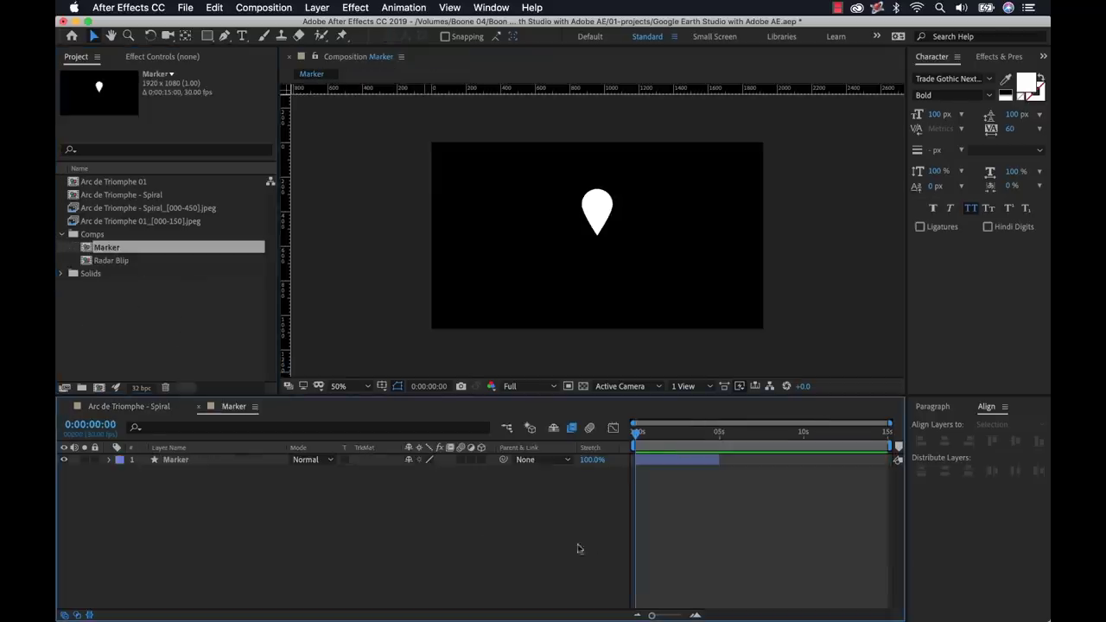
pyautogui.click(175, 459)
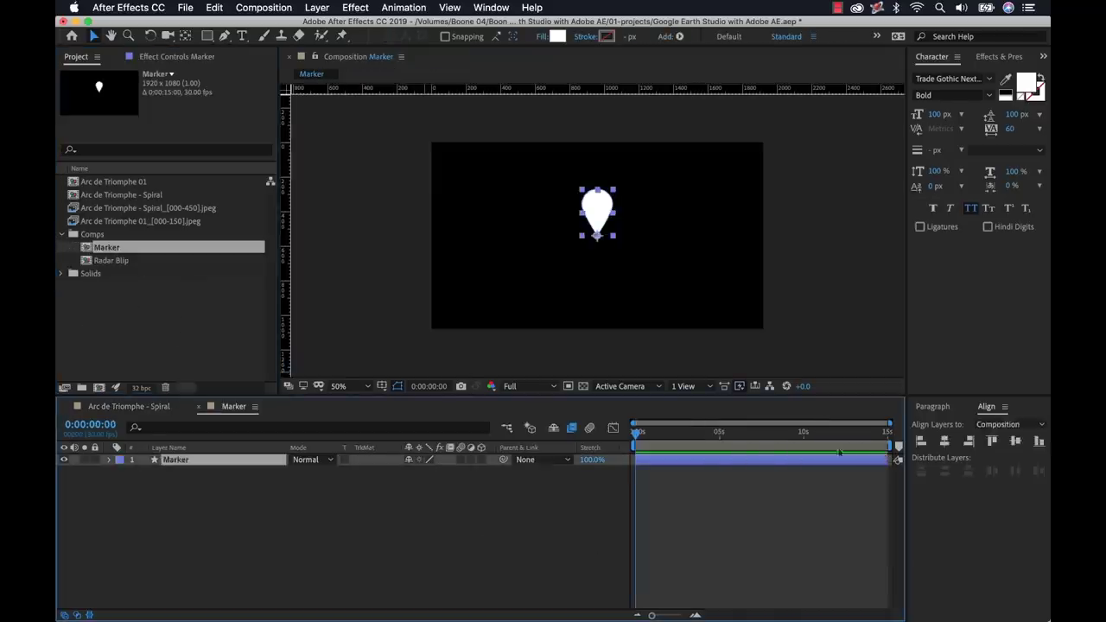
pyautogui.moveTo(640, 439); pyautogui.dragTo(794, 445)
pyautogui.click(485, 529)
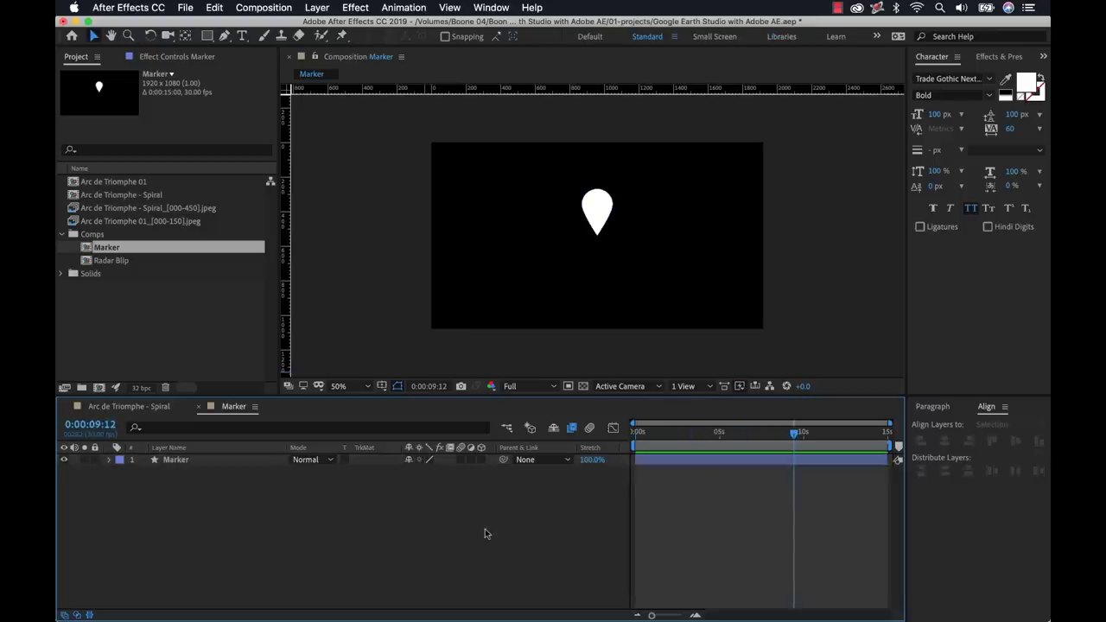
pyautogui.click(198, 407)
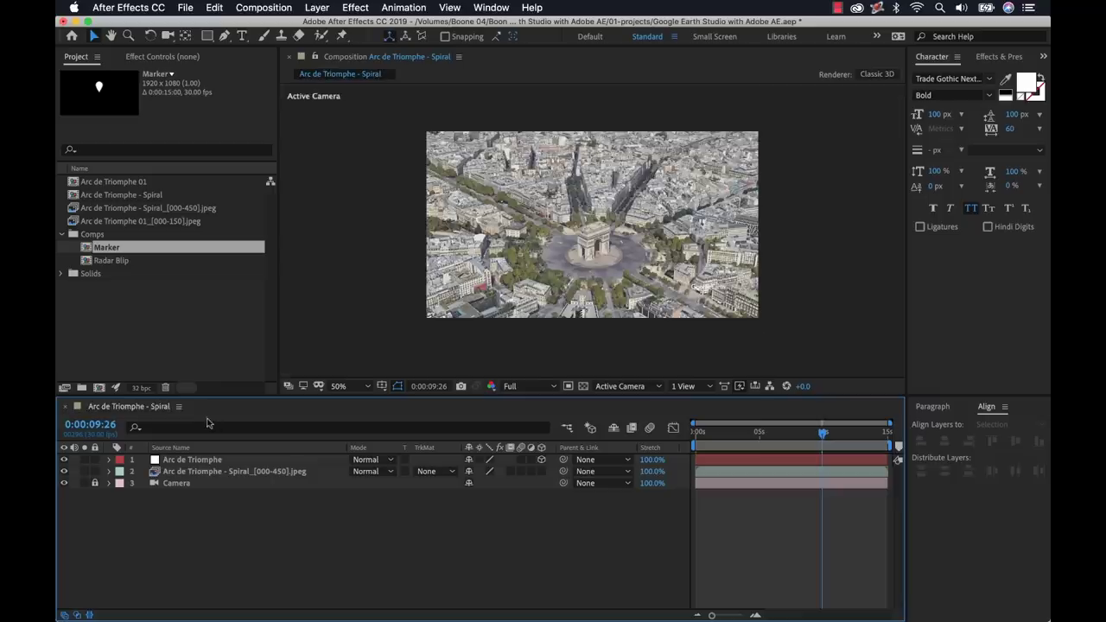
# Add the Marker composition as the top layer of Arc de Triomphe - Spiral and scrub to 0:00:09:29.
pyautogui.moveTo(86, 248); pyautogui.dragTo(195, 465)
pyautogui.click(768, 439)
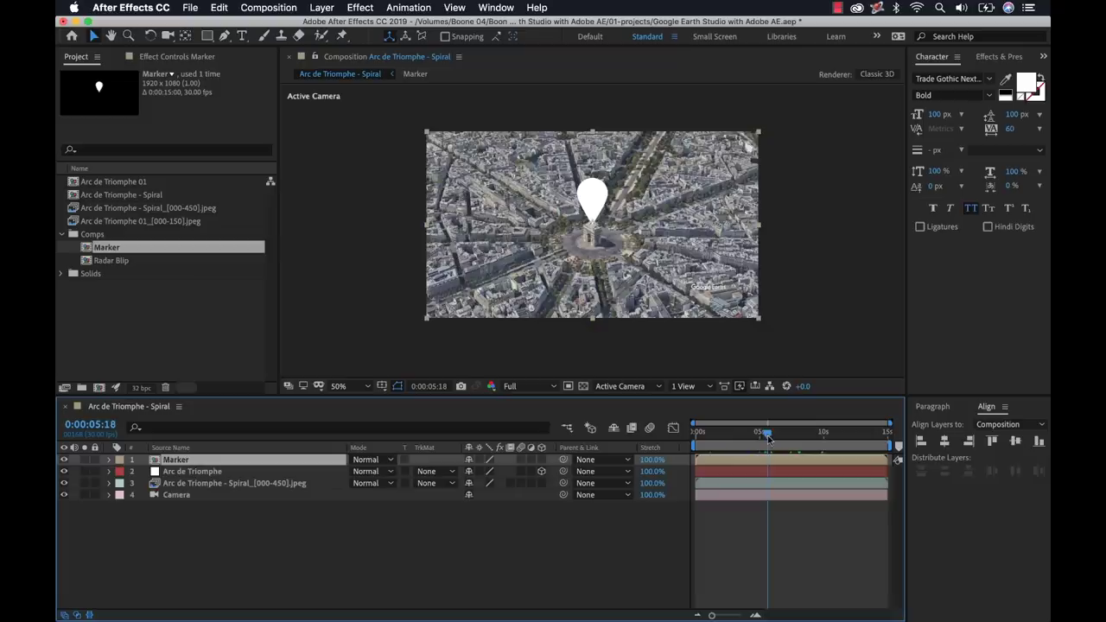
pyautogui.click(735, 435)
pyautogui.moveTo(735, 434); pyautogui.dragTo(824, 437)
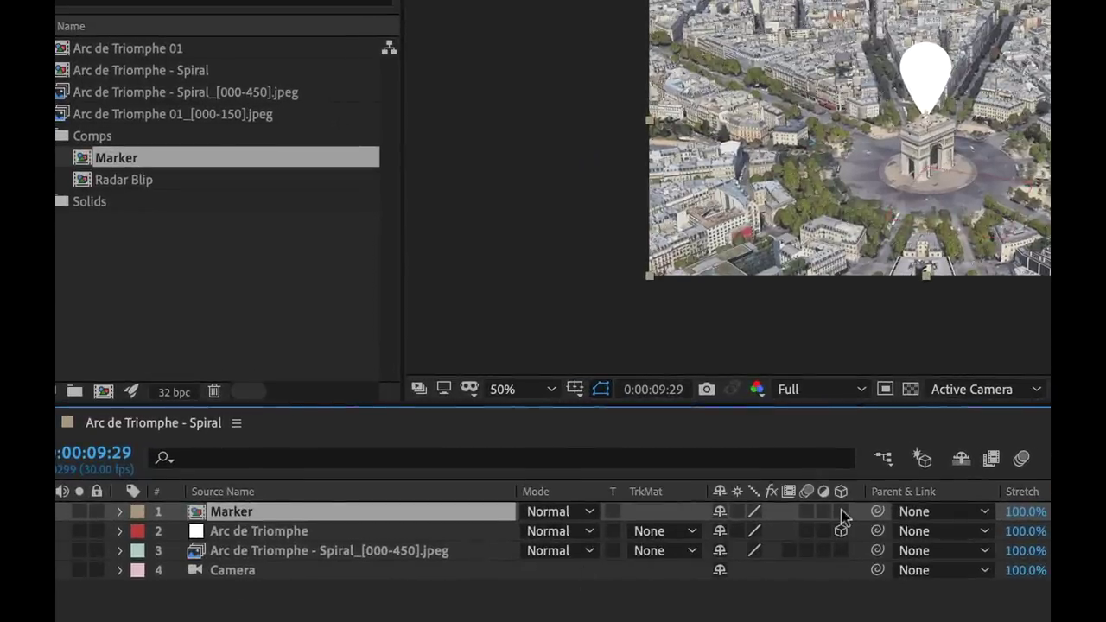
# Make Marker a 3D layer parented to the Arc de Triomphe null, and lock the null and the spiral image sequence.
pyautogui.click(841, 512)
pyautogui.moveTo(878, 513)
pyautogui.mouseDown()
pyautogui.moveTo(316, 511)
pyautogui.moveTo(259, 531)
pyautogui.mouseUp()
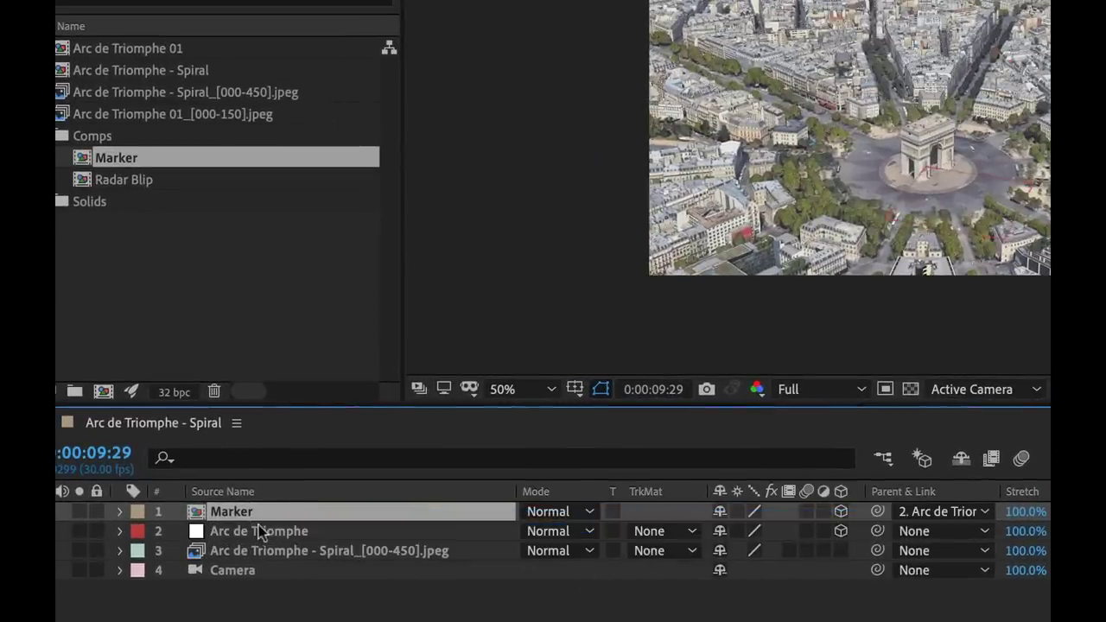
pyautogui.click(251, 532)
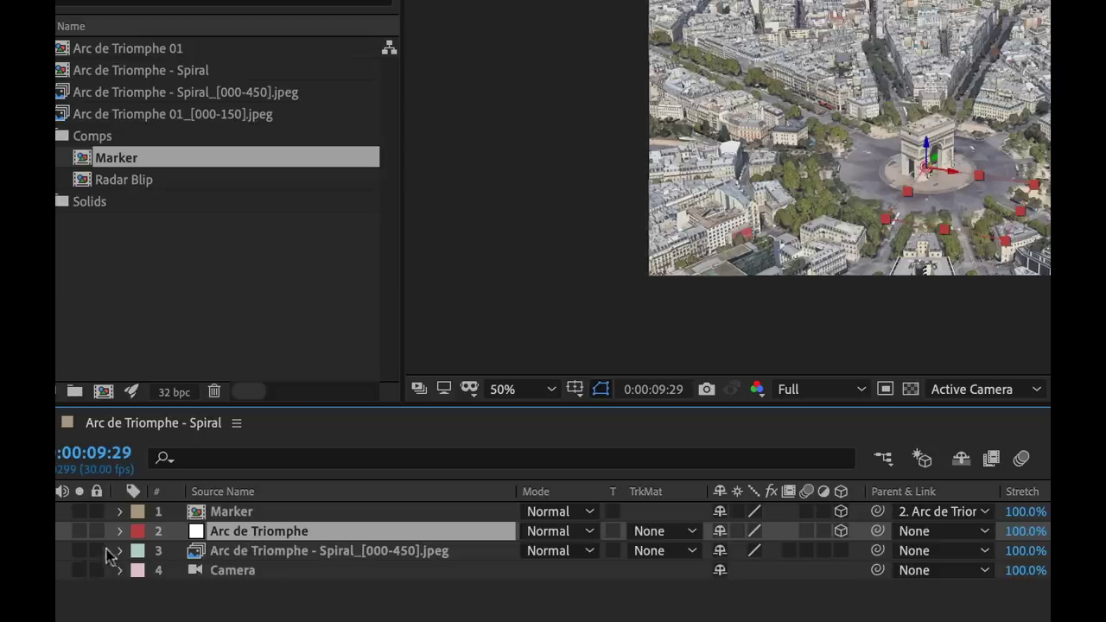
pyautogui.moveTo(97, 532); pyautogui.dragTo(95, 572)
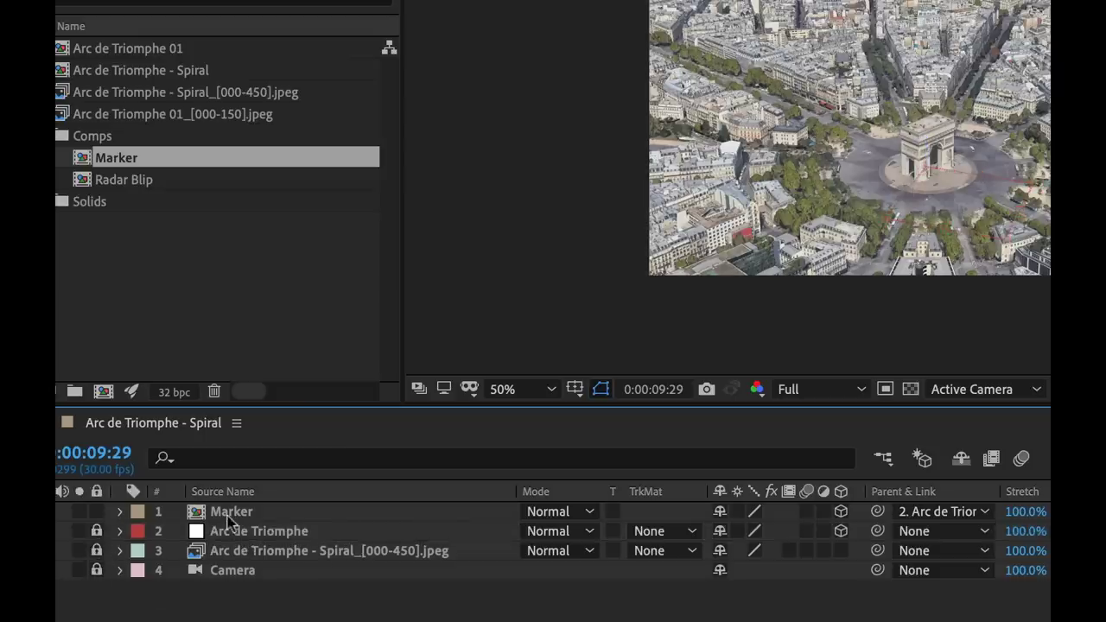
# Set the Marker layer's Position to 0, 0, 0 so it sits on its parent null.
pyautogui.click(121, 512)
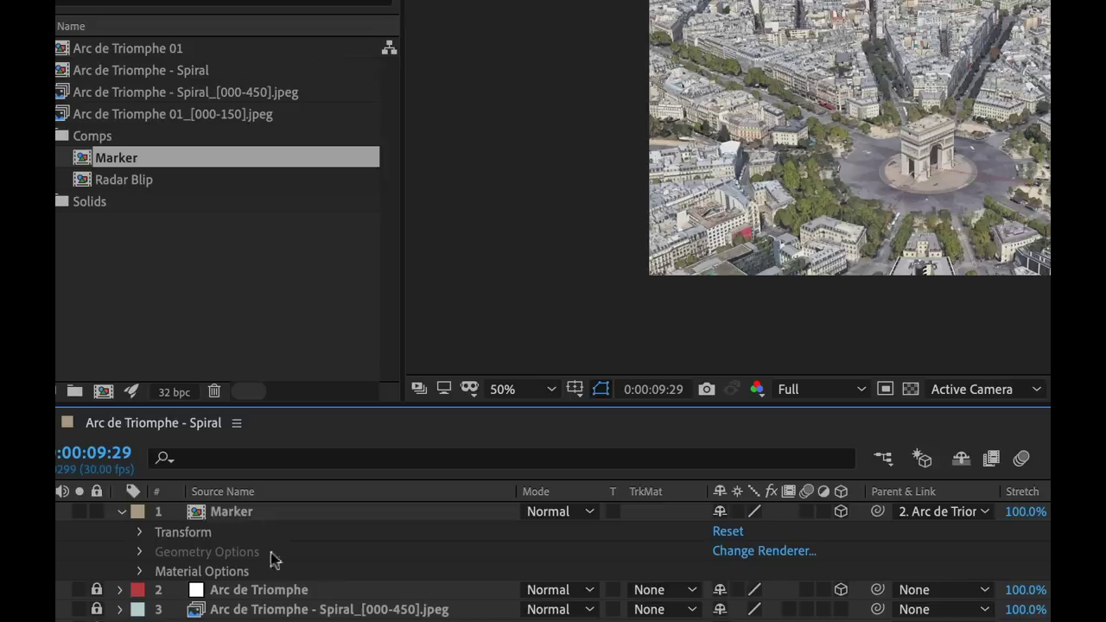
pyautogui.click(140, 532)
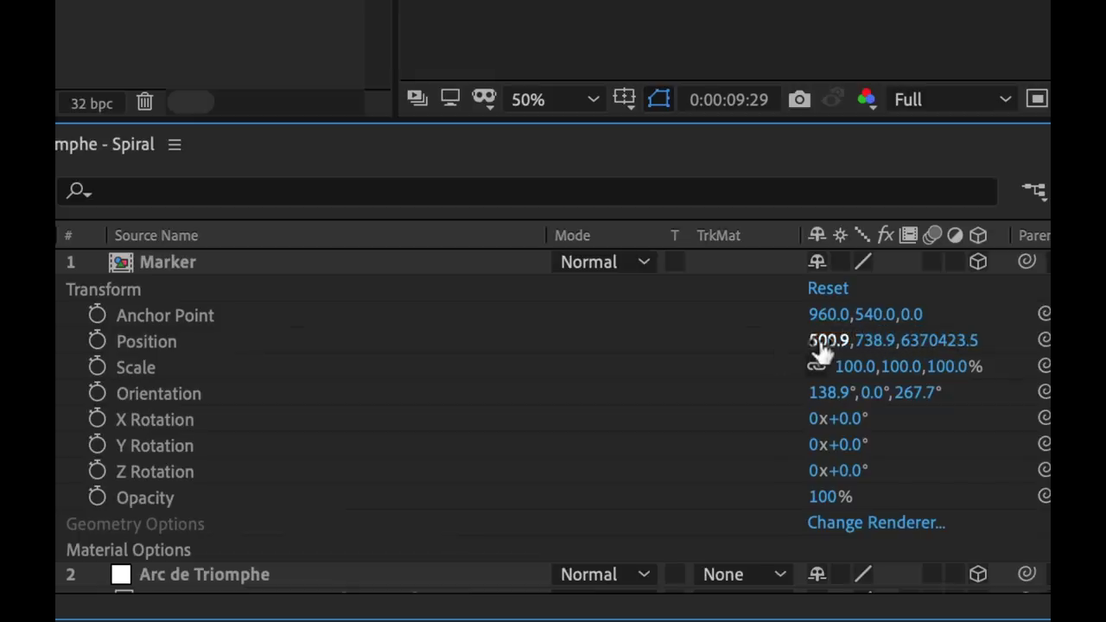
pyautogui.click(929, 342)
pyautogui.write('0')
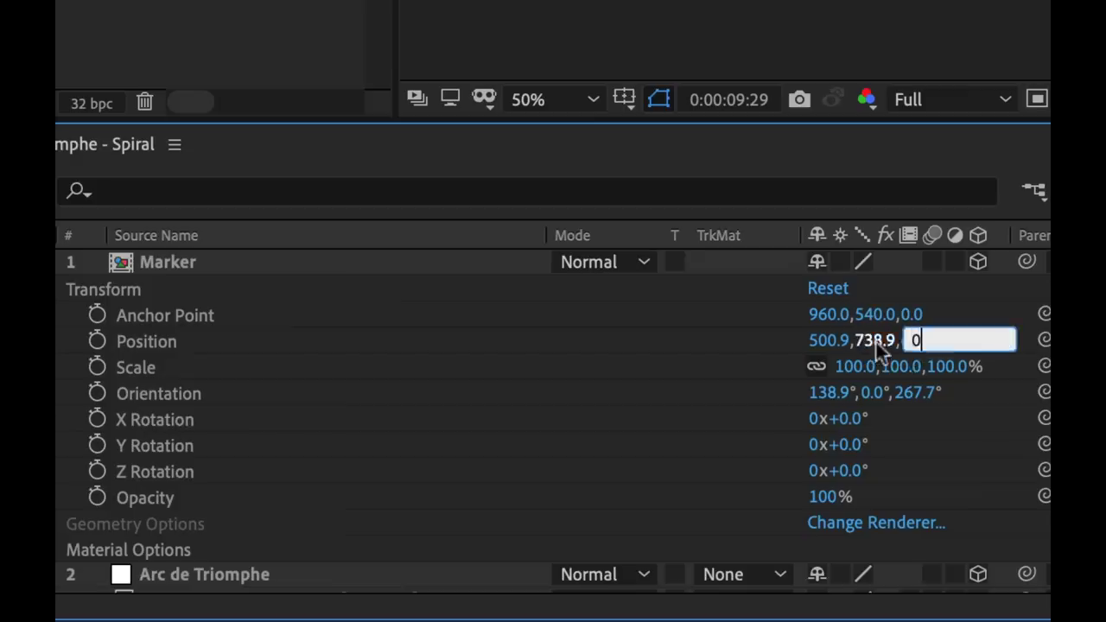
pyautogui.hotkey('shift', 'Tab')
pyautogui.write('0')
pyautogui.hotkey('shift', 'Tab')
pyautogui.write('0')
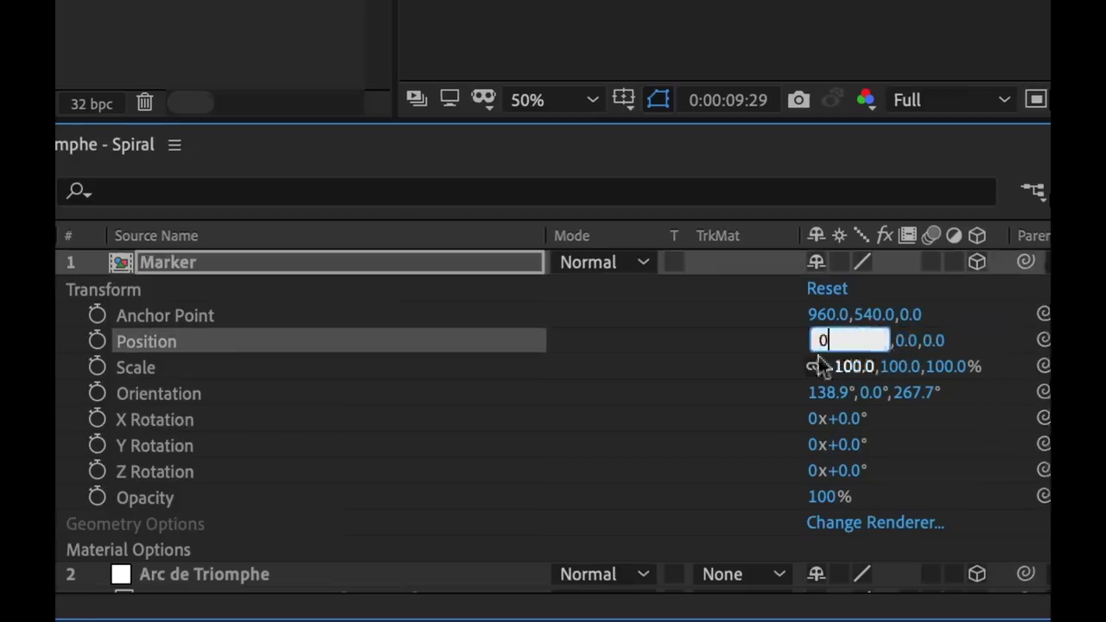
pyautogui.press('Return')
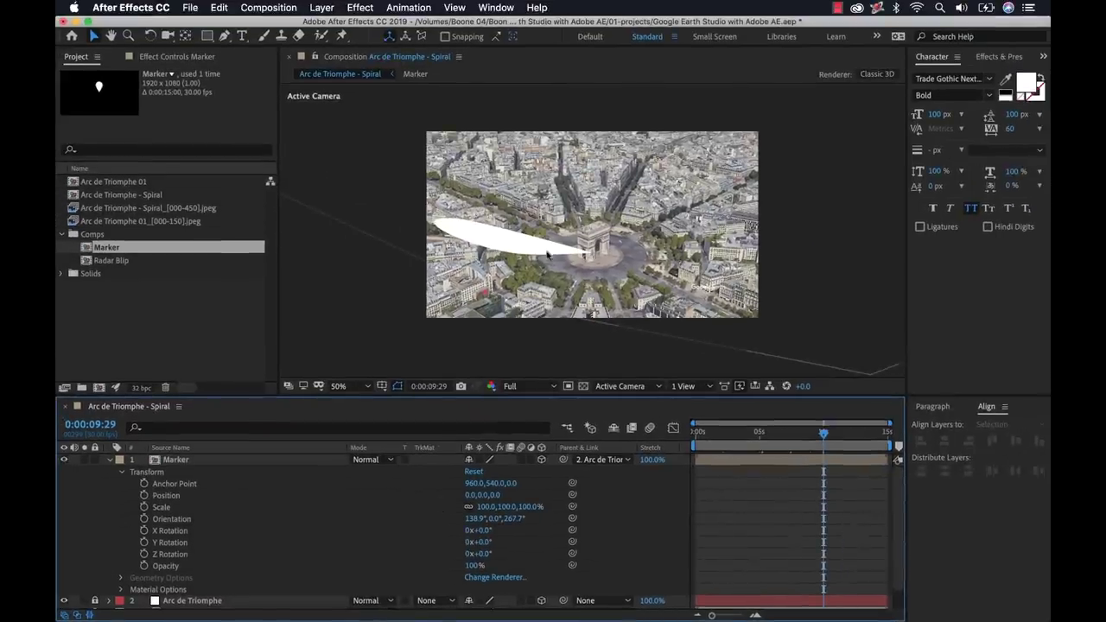
# Scrub back to 0:00:04:14 and set the Marker layer's X and Z orientation to 0°.
pyautogui.moveTo(796, 433)
pyautogui.mouseDown()
pyautogui.moveTo(743, 437)
pyautogui.moveTo(807, 435)
pyautogui.mouseUp()
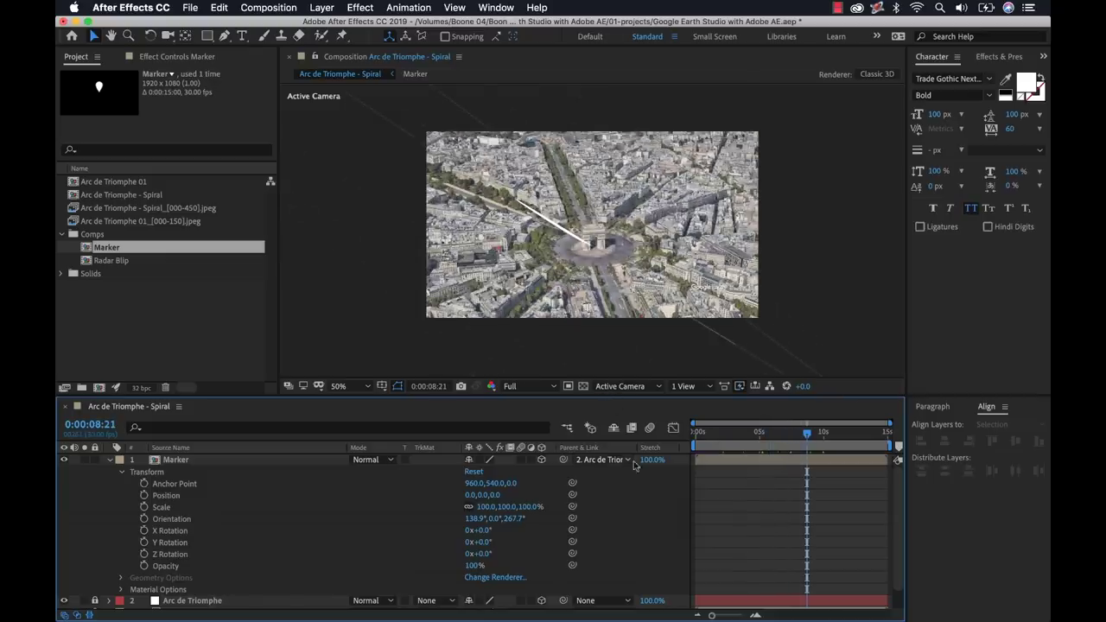
pyautogui.moveTo(805, 434); pyautogui.dragTo(753, 441)
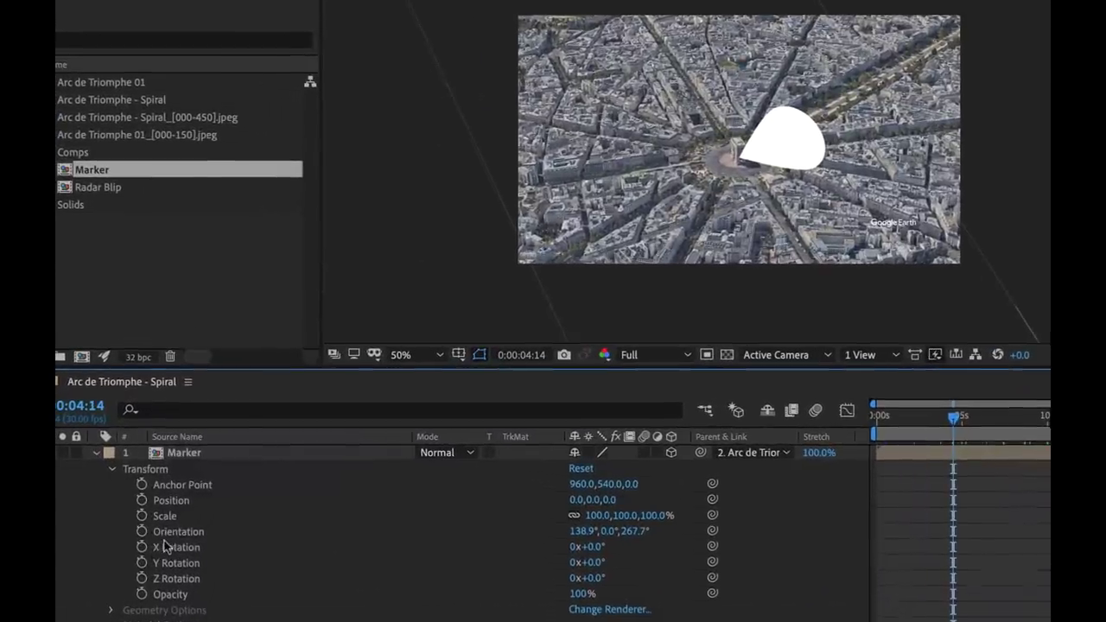
pyautogui.click(581, 531)
pyautogui.write('0')
pyautogui.press('Return')
pyautogui.click(661, 531)
pyautogui.write('0')
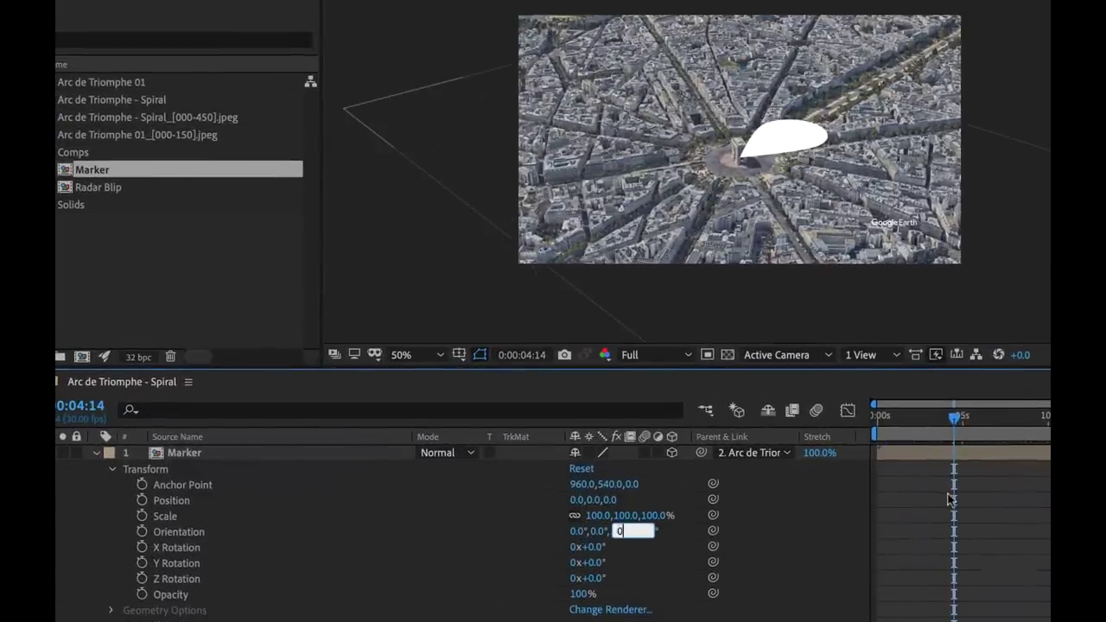
pyautogui.press('Return')
# Stand the marker upright by setting its X orientation to 90°, and check it at 0:00:04:03.
pyautogui.moveTo(954, 417); pyautogui.dragTo(999, 424)
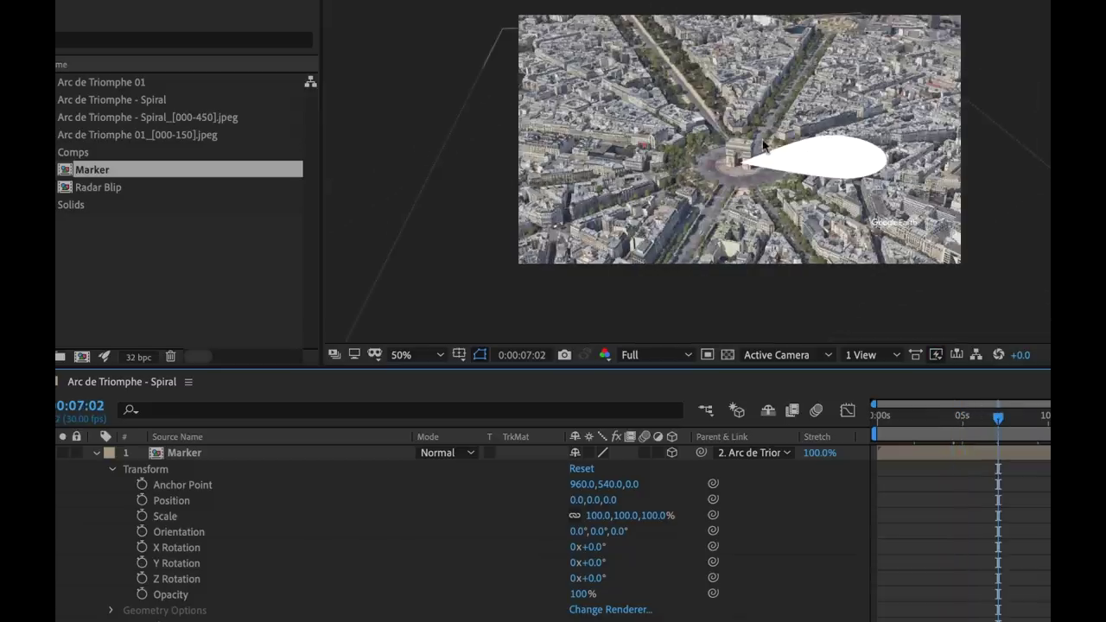
pyautogui.scroll(2, 763, 151)
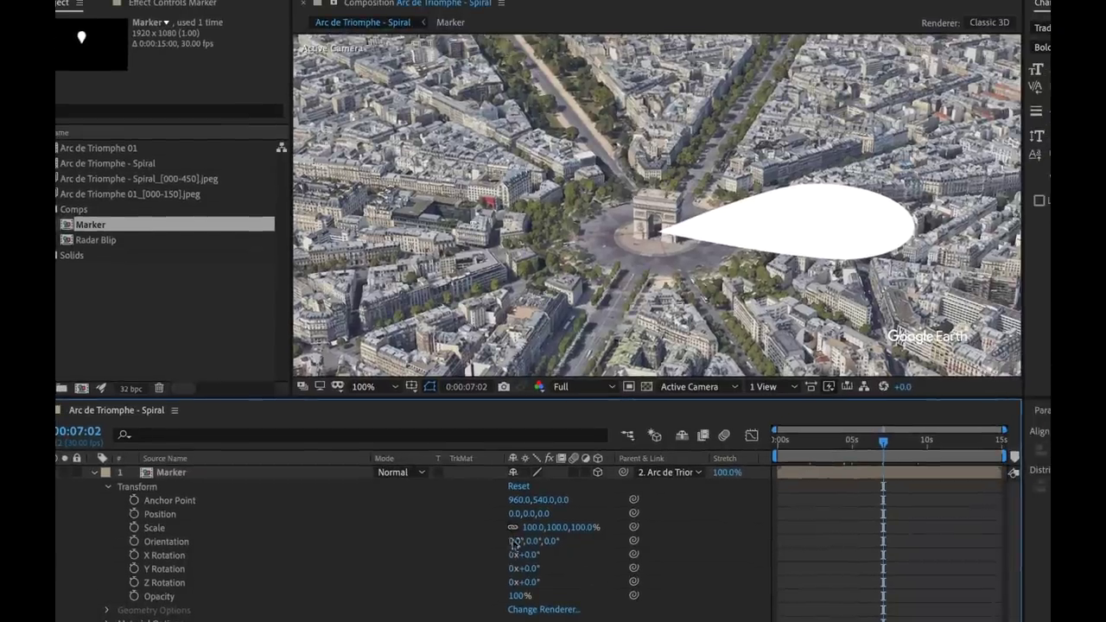
pyautogui.click(568, 508)
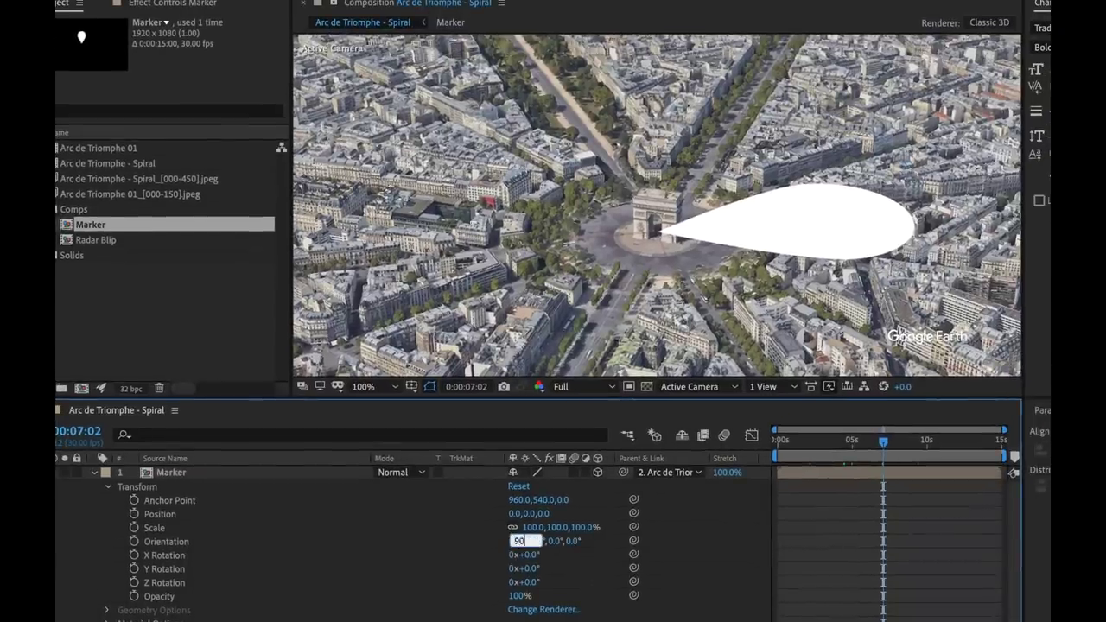
pyautogui.write('90')
pyautogui.press('Return')
pyautogui.moveTo(882, 447); pyautogui.dragTo(839, 442)
pyautogui.moveTo(826, 256); pyautogui.dragTo(830, 266)
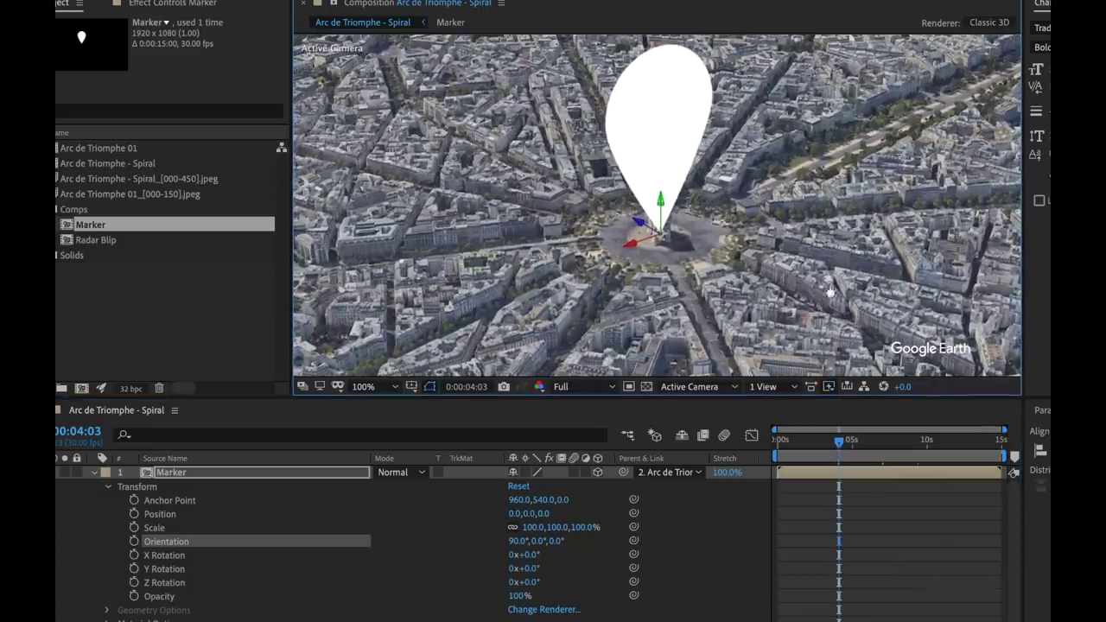
# Scale the Marker layer to 20% on all axes.
pyautogui.click(534, 527)
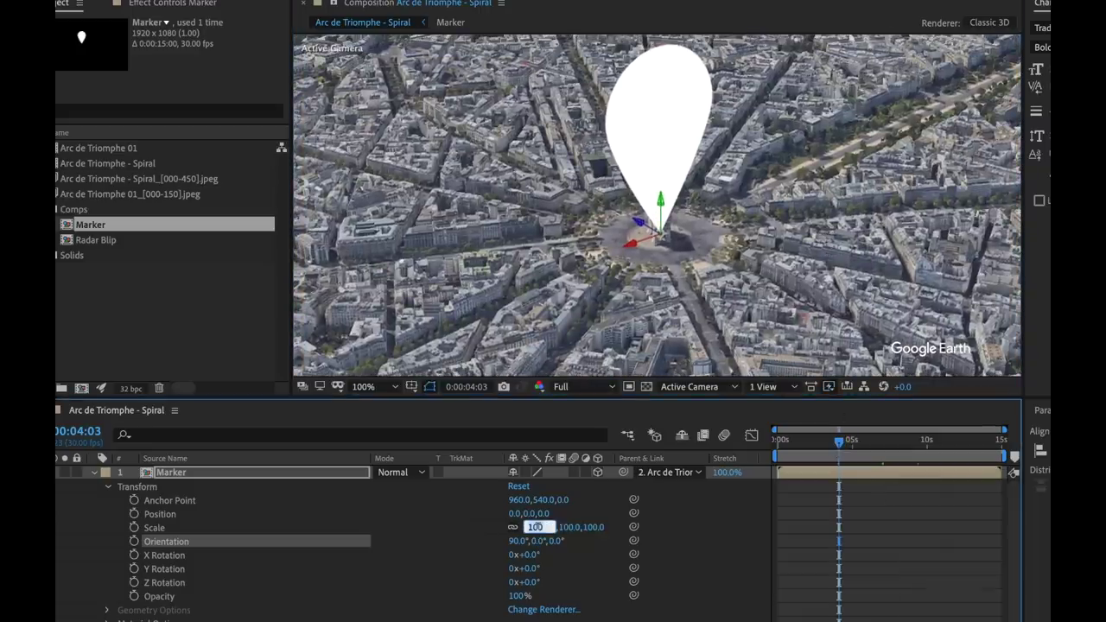
pyautogui.write('20')
pyautogui.press('Return')
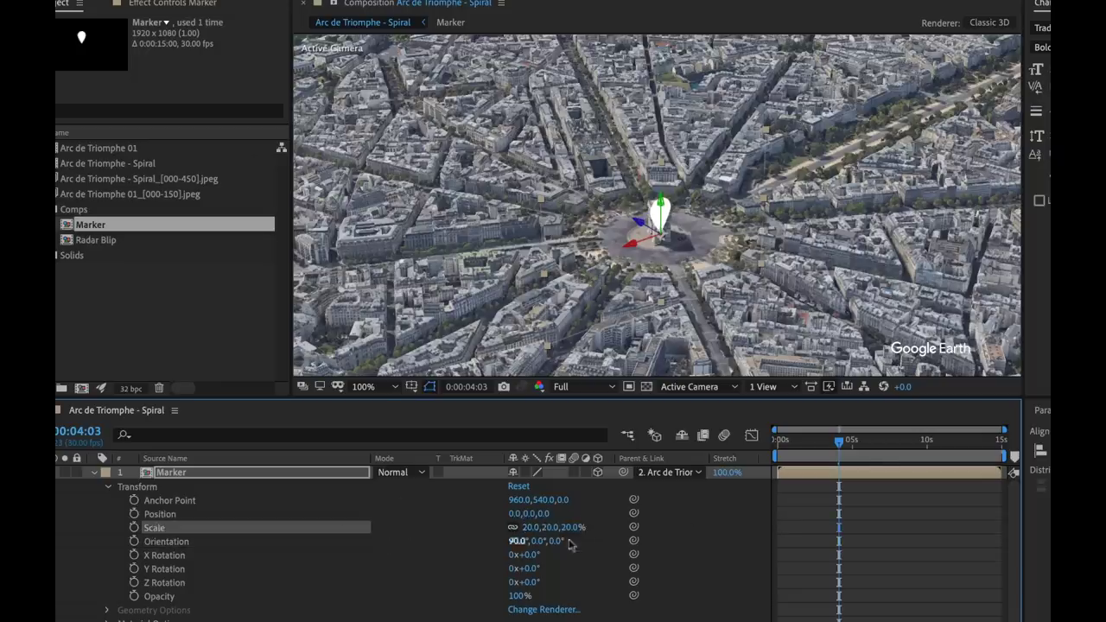
# Raise the marker to the top of the monument by setting its Z position to -50.
pyautogui.moveTo(555, 516); pyautogui.dragTo(503, 513)
pyautogui.click(553, 515)
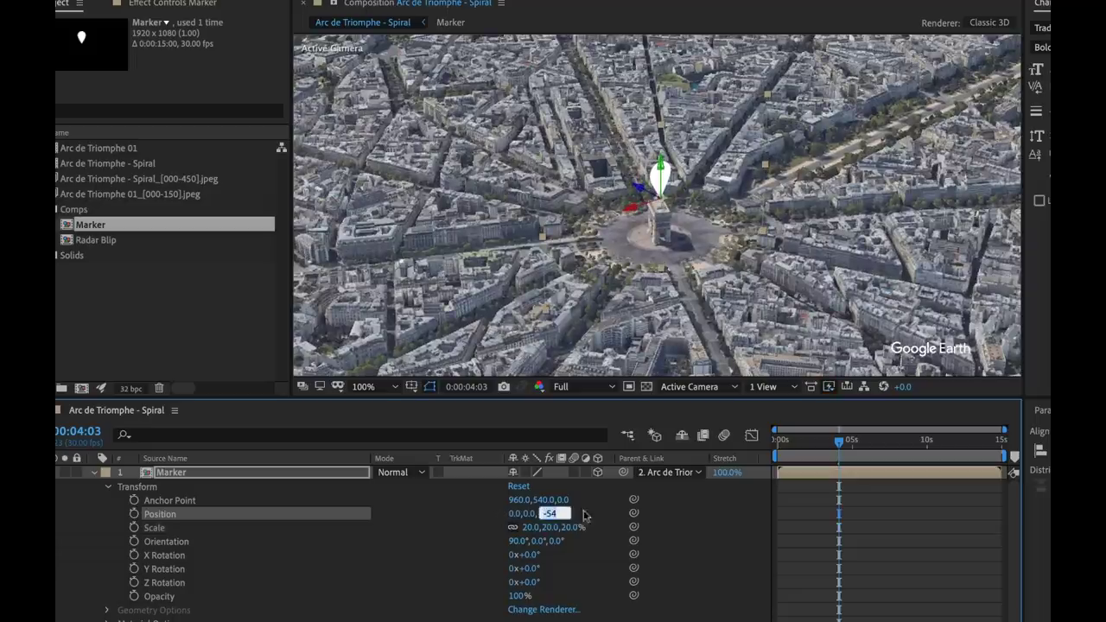
pyautogui.write('50')
pyautogui.press('Return')
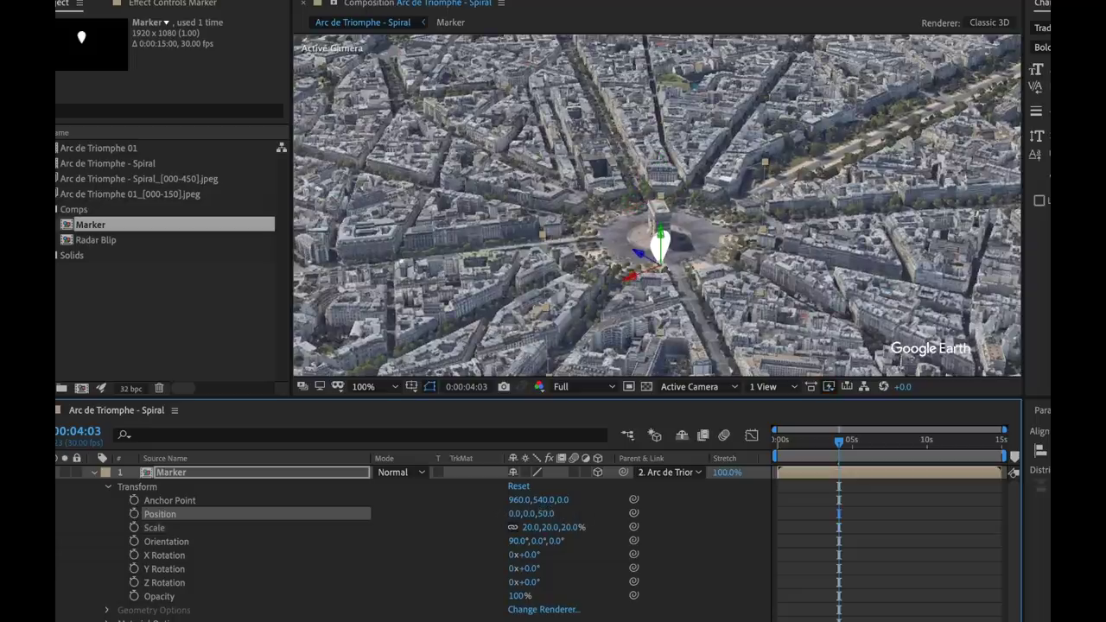
pyautogui.click(547, 515)
pyautogui.write('-50')
pyautogui.press('Return')
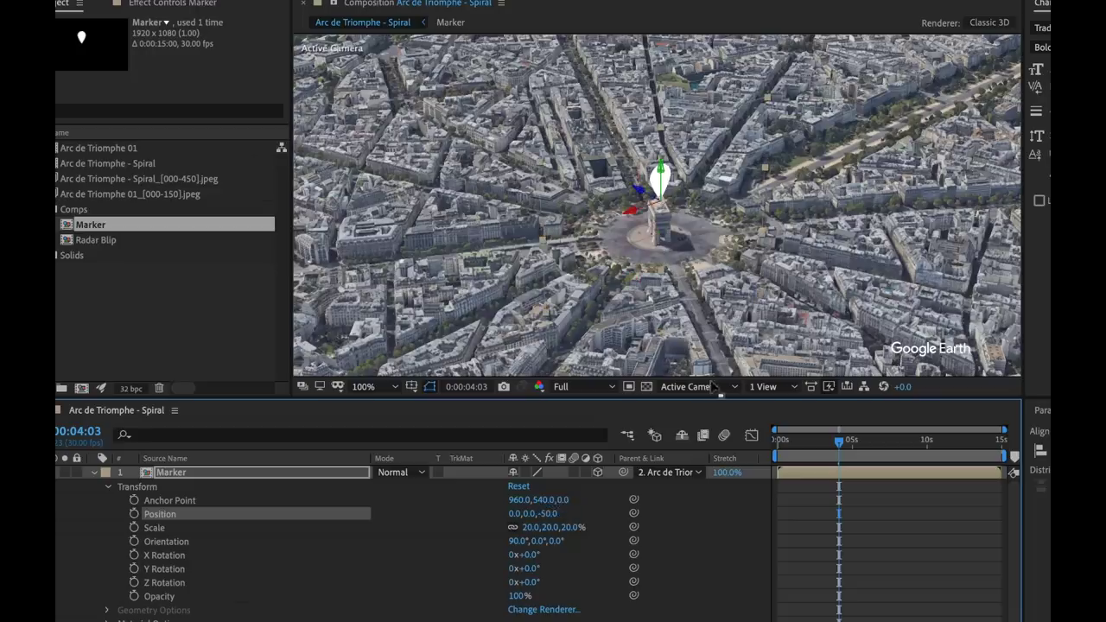
# Scrub the spiral to check the marker's placement, and set its first Orientation keyframe at 0:00:00:00.
pyautogui.click(884, 510)
pyautogui.click(798, 440)
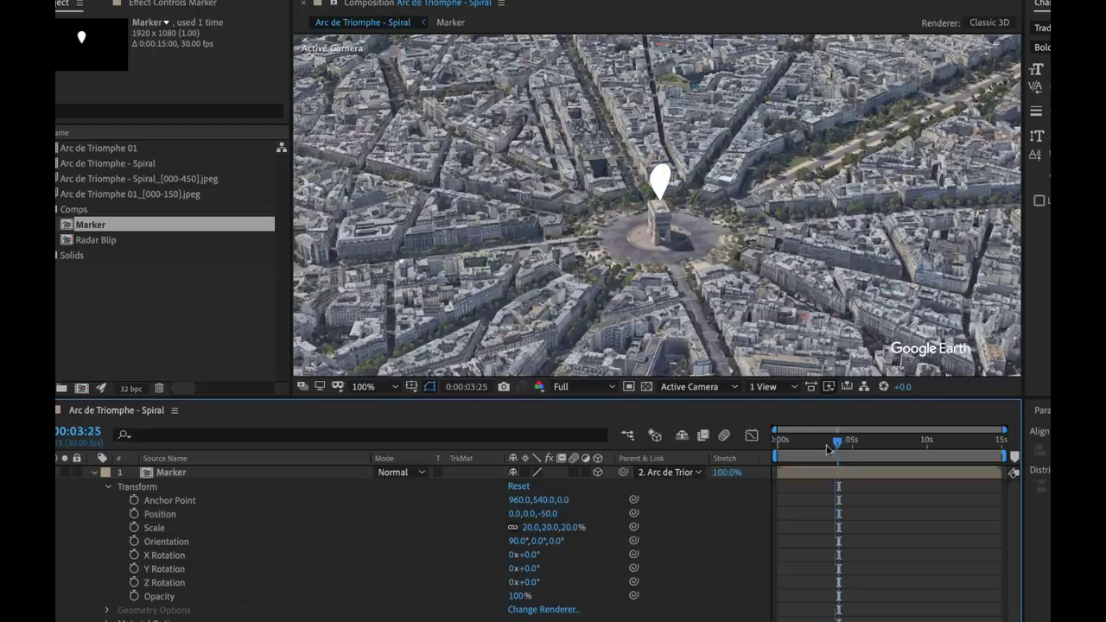
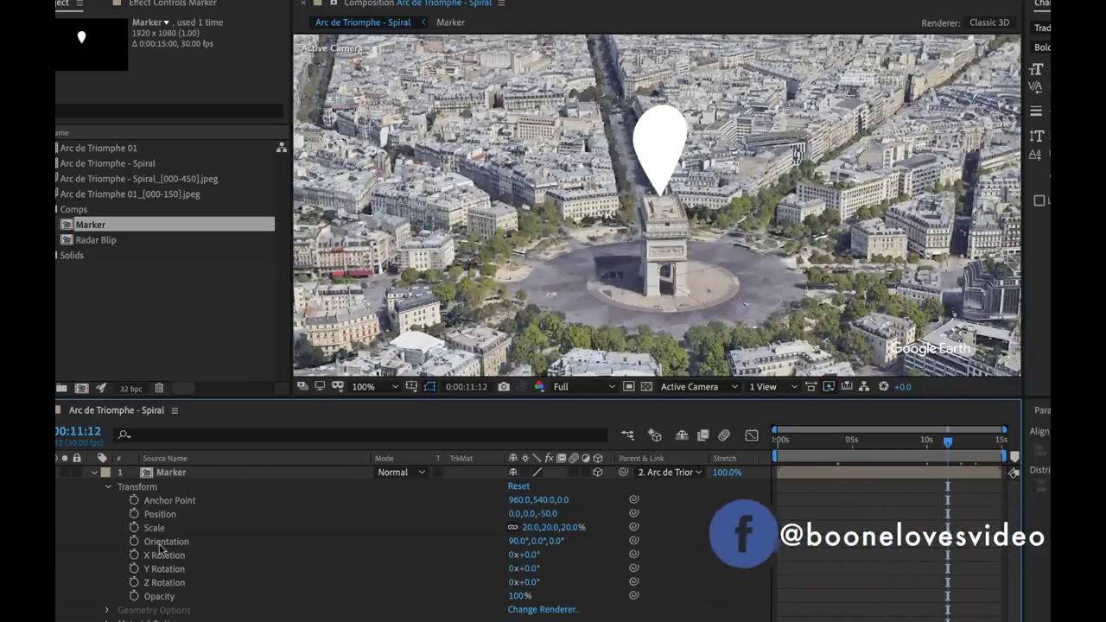
pyautogui.moveTo(778, 442)
pyautogui.mouseDown()
pyautogui.moveTo(1024, 453)
pyautogui.moveTo(779, 443)
pyautogui.mouseUp()
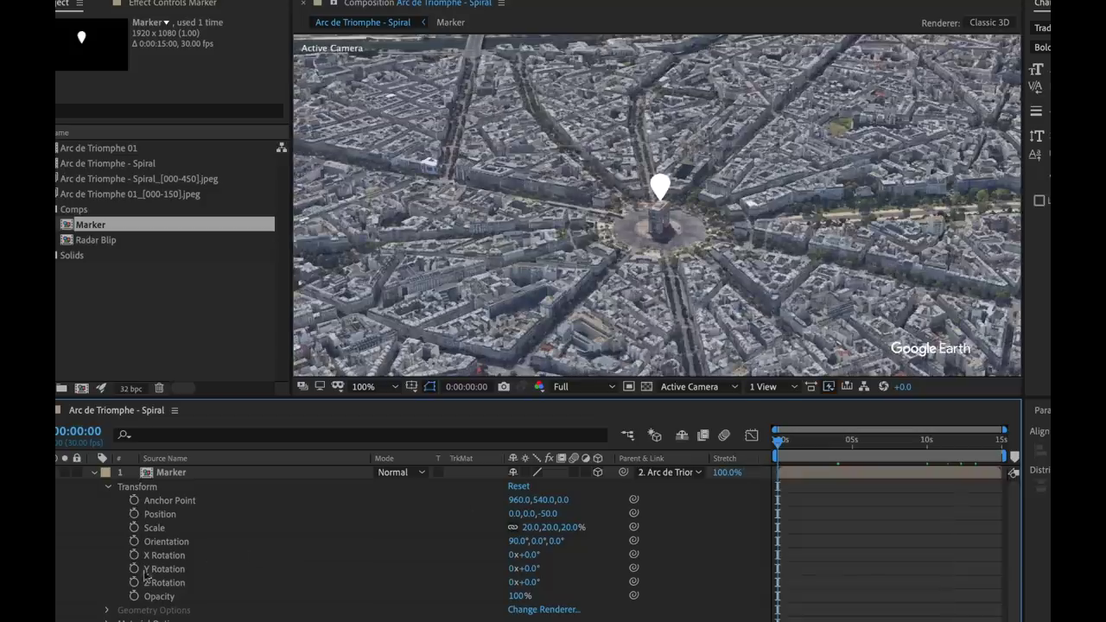
pyautogui.click(134, 541)
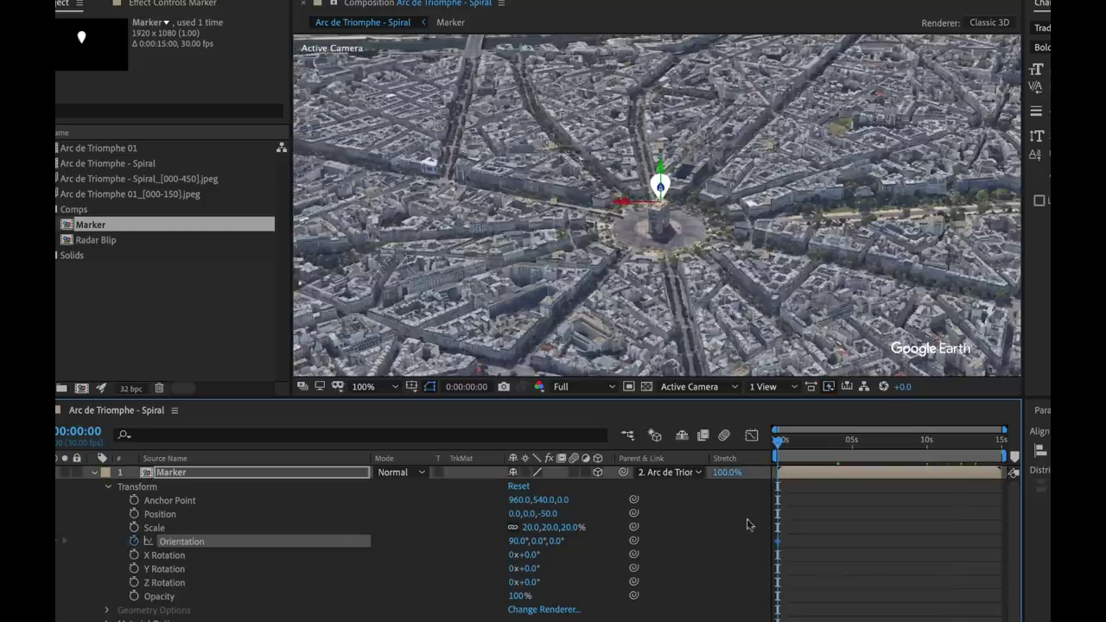
# Add a second Orientation keyframe for the Marker at 0:00:01:00 with its Y orientation set to 180°.
pyautogui.click(74, 429)
pyautogui.write('100')
pyautogui.press('Return')
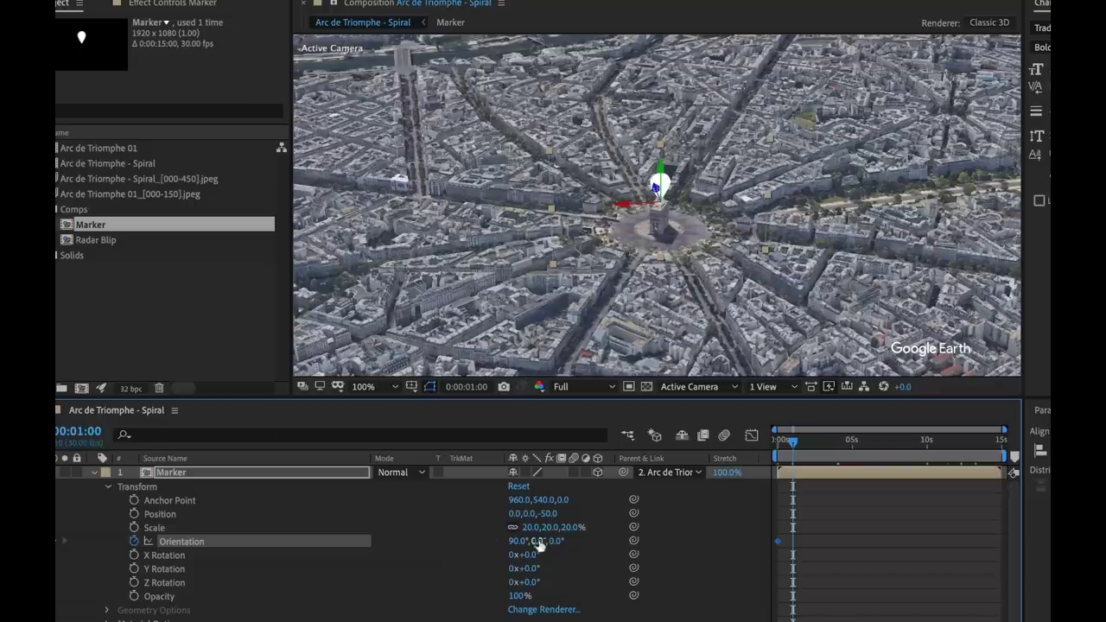
pyautogui.click(538, 541)
pyautogui.press('Return')
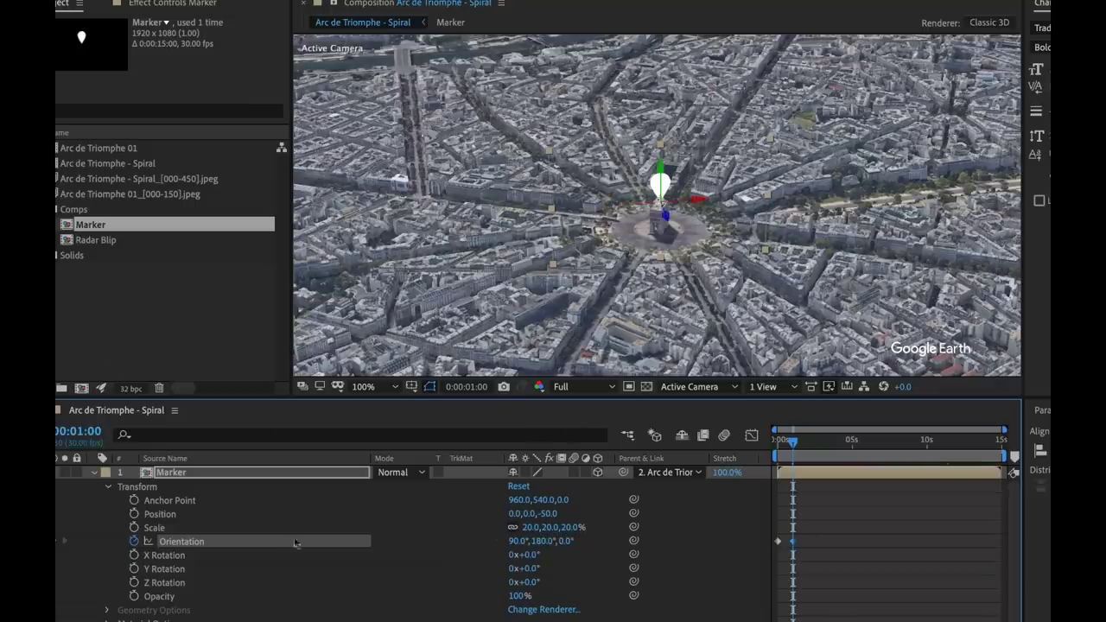
# Loop the Marker's Orientation keyframes with a loopOut(type = "cycle", numKeyframes = 0) expression.
pyautogui.keyDown('alt'); pyautogui.click(134, 543); pyautogui.keyUp('alt')
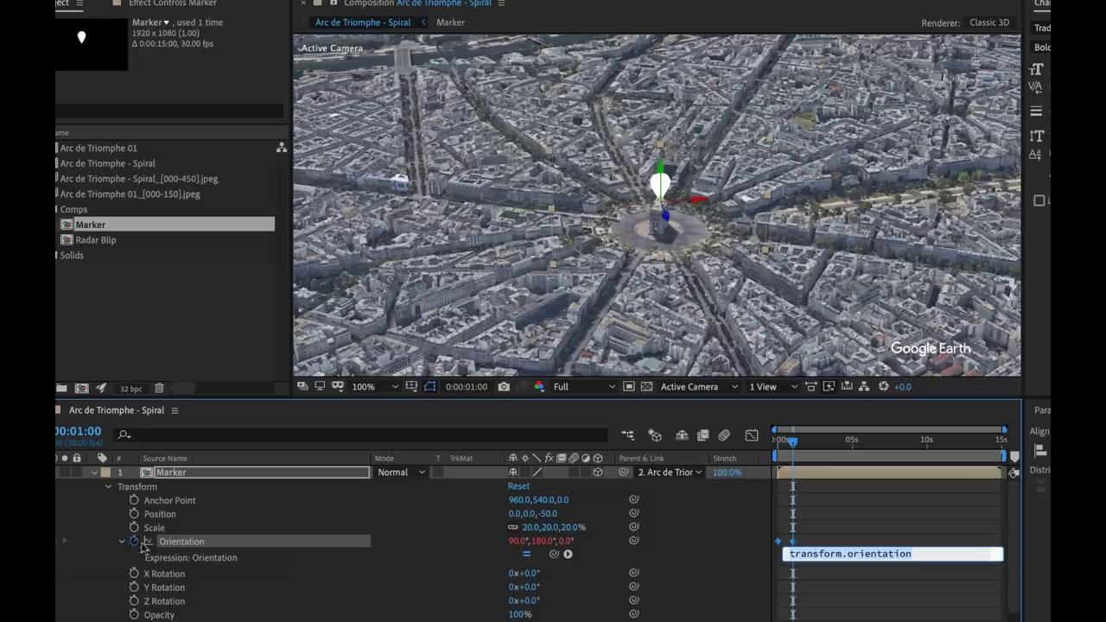
pyautogui.click(568, 554)
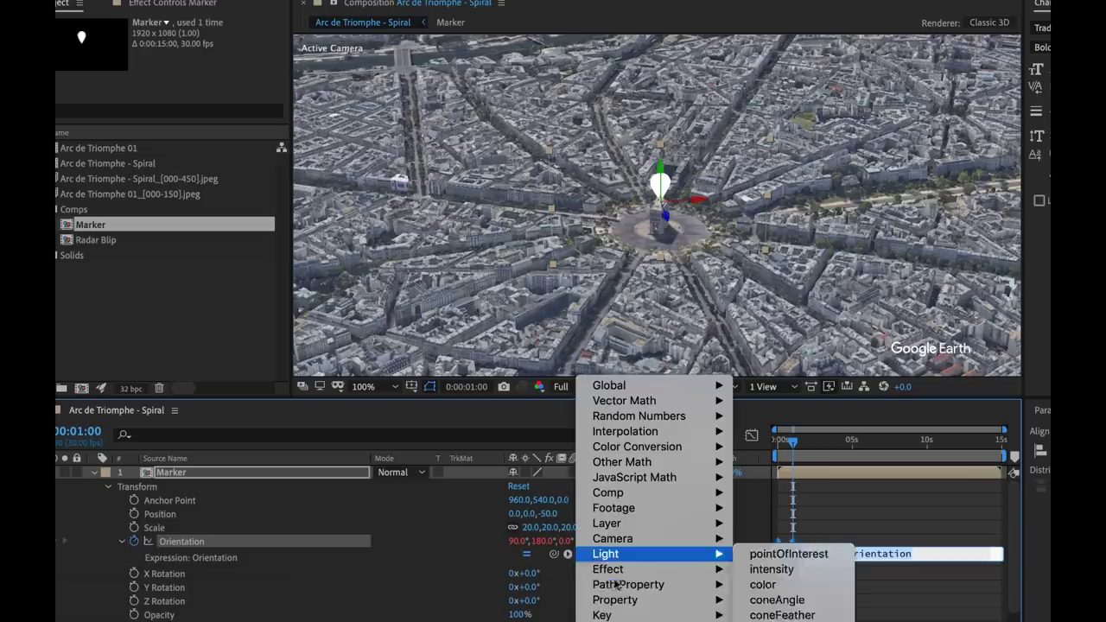
pyautogui.moveTo(640, 599)
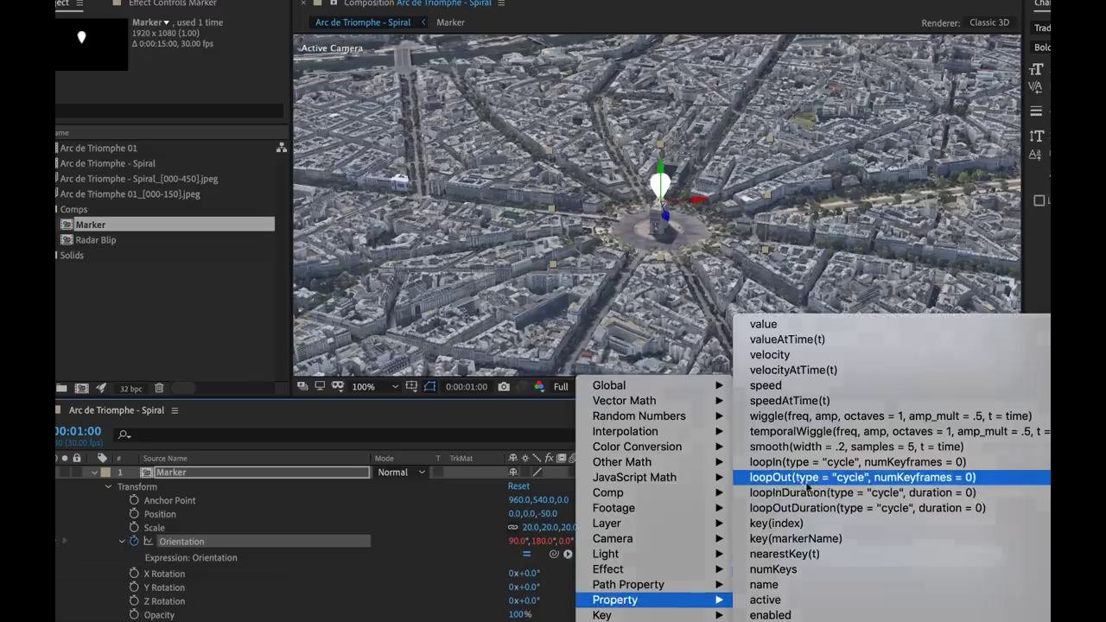
pyautogui.click(807, 480)
pyautogui.click(812, 497)
# Keyframe the Marker's Position at 0:00:00:00, and raise its Z position to -75 at 0:00:01:00.
pyautogui.moveTo(789, 442); pyautogui.dragTo(754, 441)
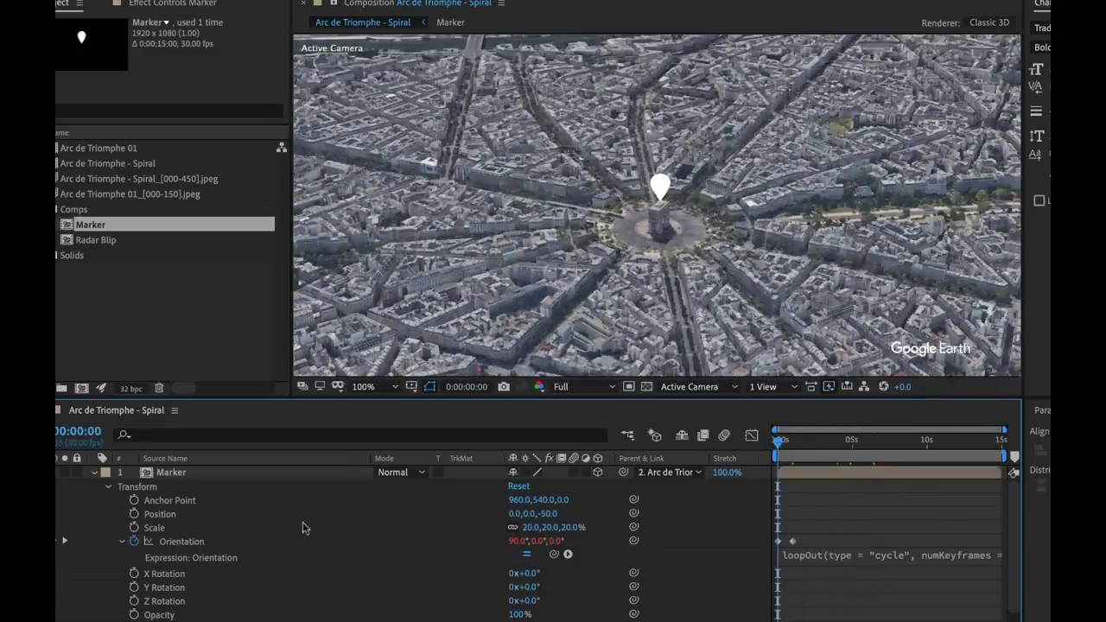
pyautogui.click(134, 515)
pyautogui.moveTo(780, 443); pyautogui.dragTo(795, 444)
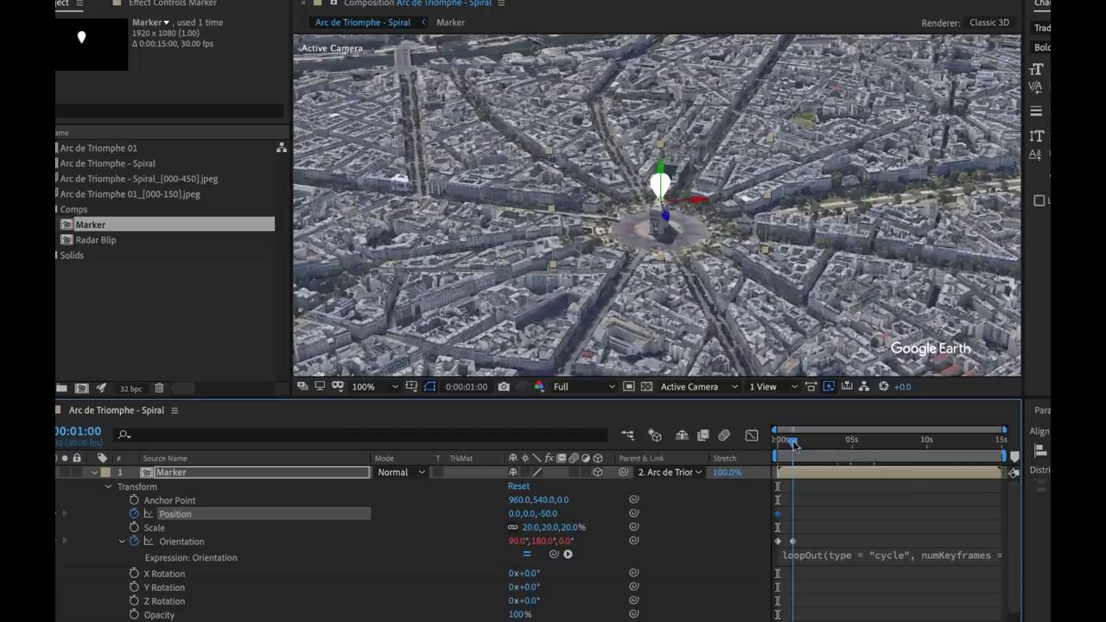
pyautogui.click(550, 513)
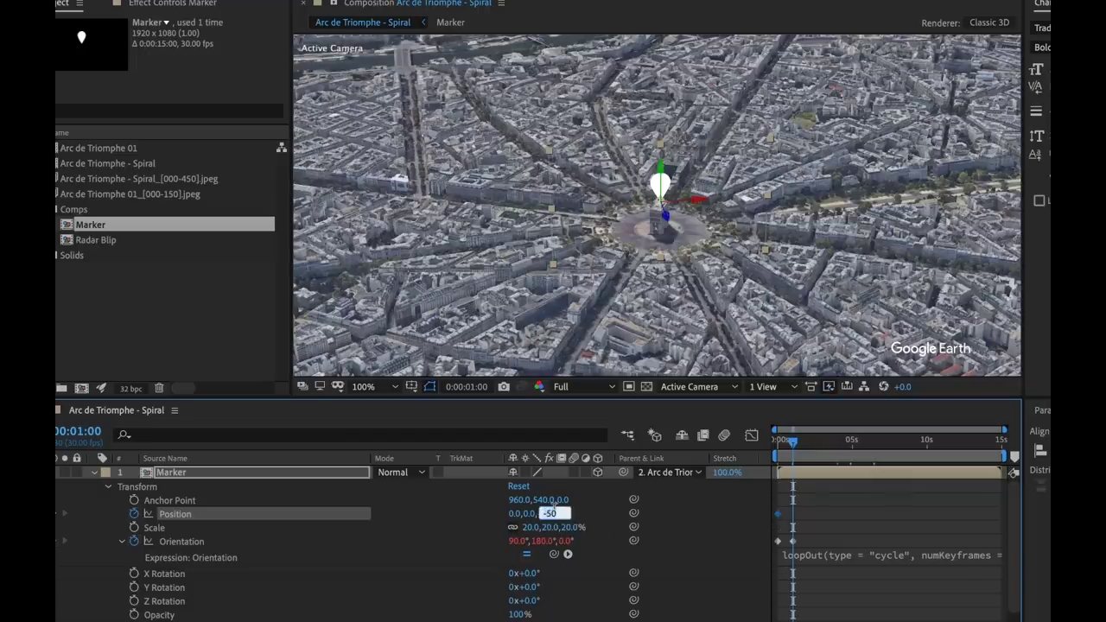
pyautogui.write('-83')
pyautogui.press('Return')
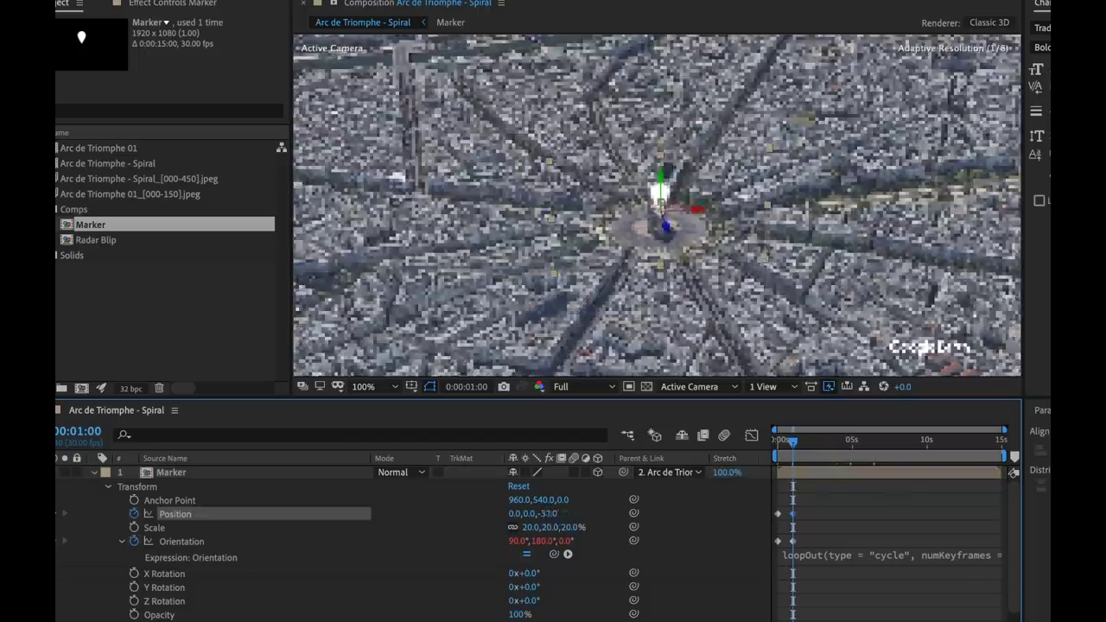
pyautogui.click(550, 513)
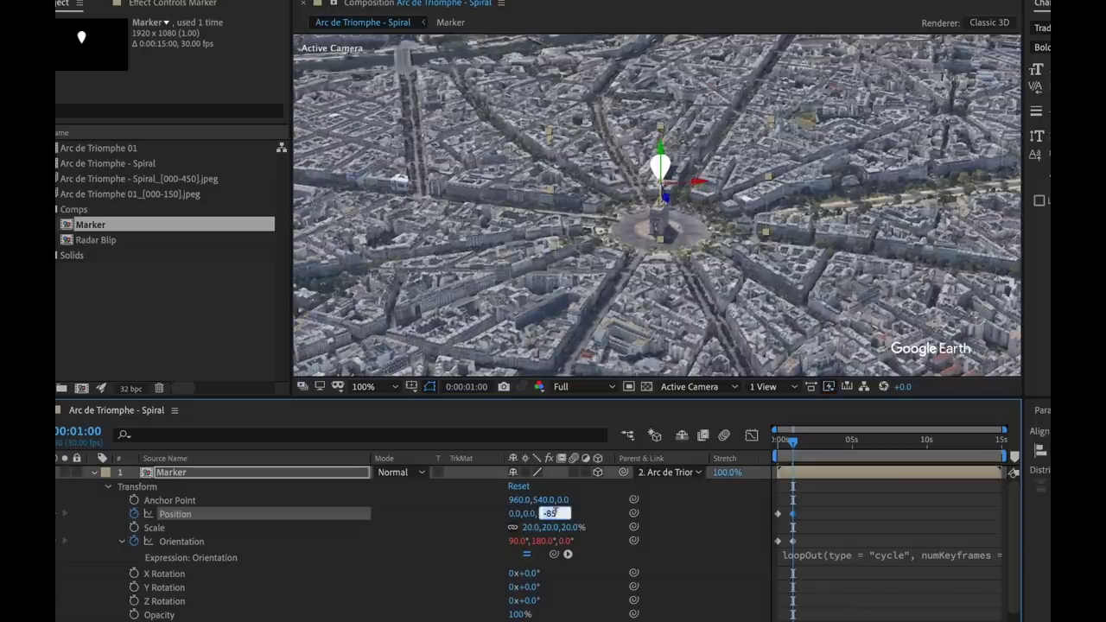
pyautogui.write('-75')
pyautogui.press('Return')
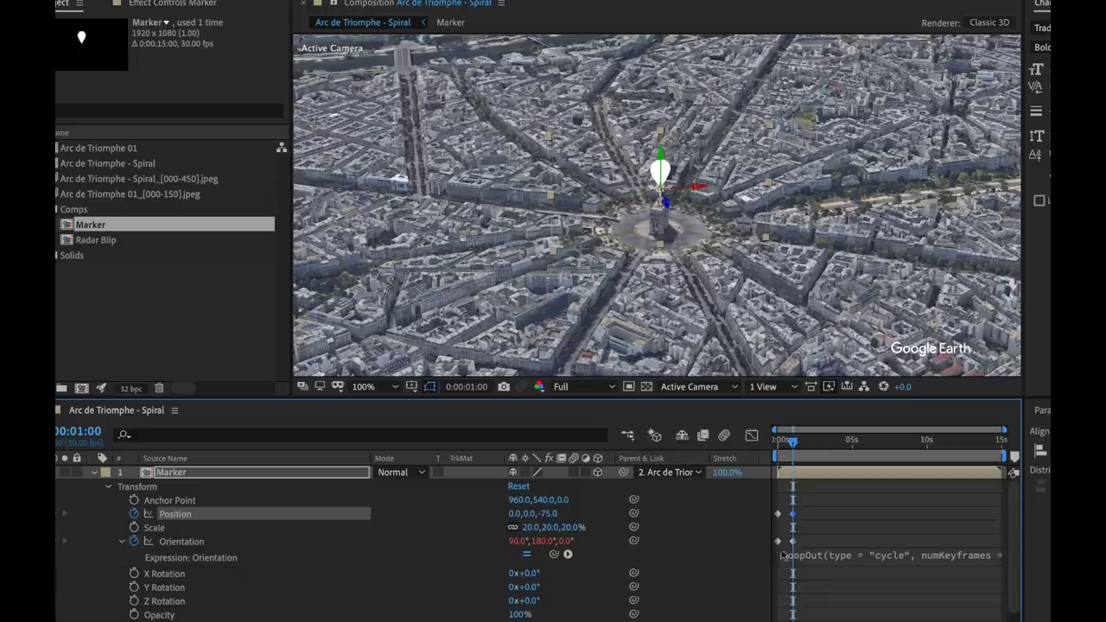
# Set the Marker's Z position to -50 at 0:00:02:00, and apply Easy Ease to all three Position keyframes.
pyautogui.click(78, 430)
pyautogui.write('2:0')
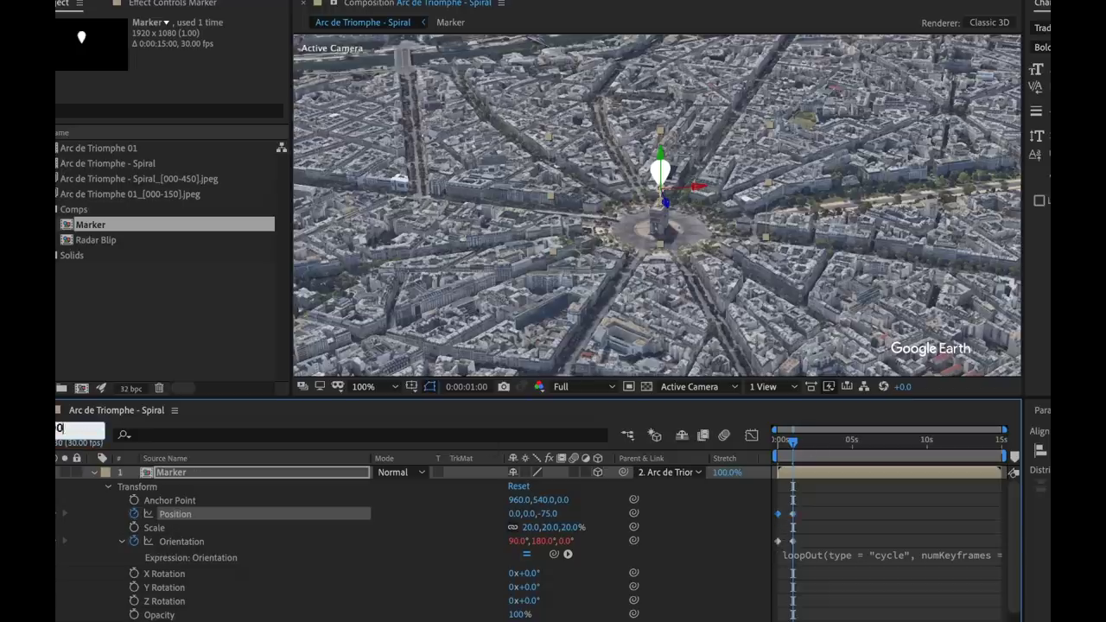
pyautogui.write('0')
pyautogui.press('Return')
pyautogui.moveTo(552, 513); pyautogui.dragTo(577, 490)
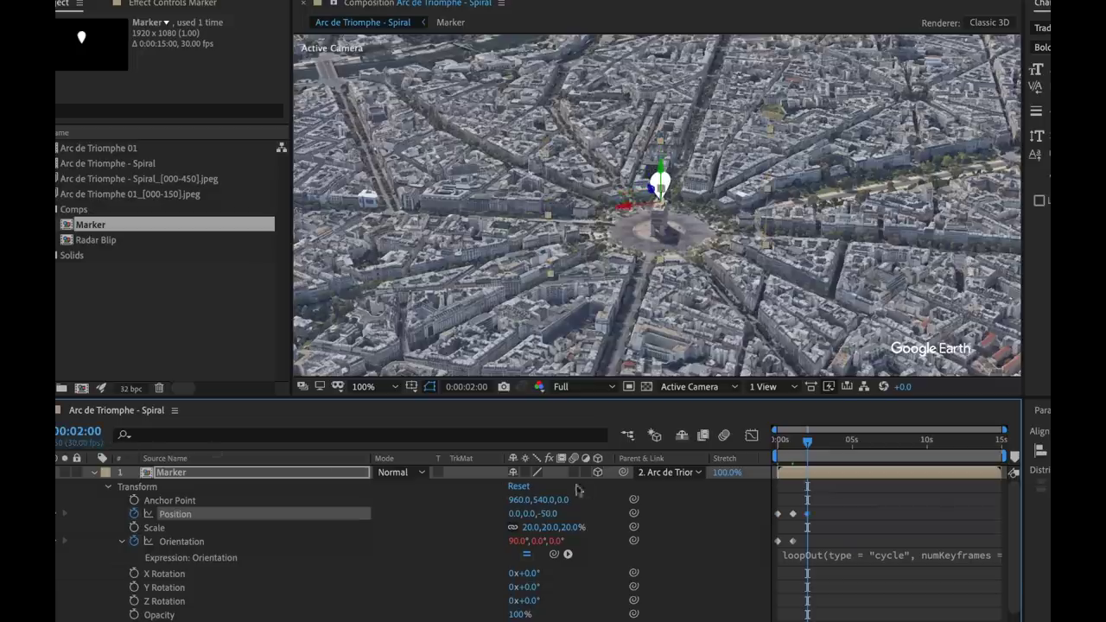
pyautogui.moveTo(816, 505); pyautogui.dragTo(776, 520)
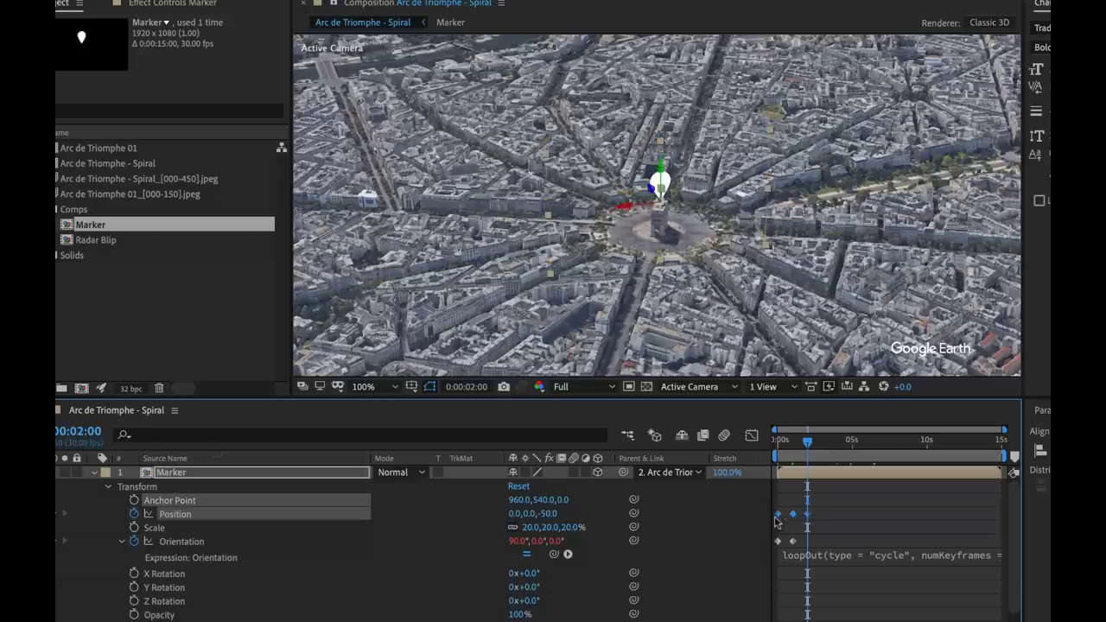
# Loop the Marker's Position keyframes with the loopOut "cycle" expression, and scrub through the spiral to check the motion.
pyautogui.click(153, 527)
pyautogui.click(176, 514)
pyautogui.keyDown('alt'); pyautogui.click(134, 513); pyautogui.keyUp('alt')
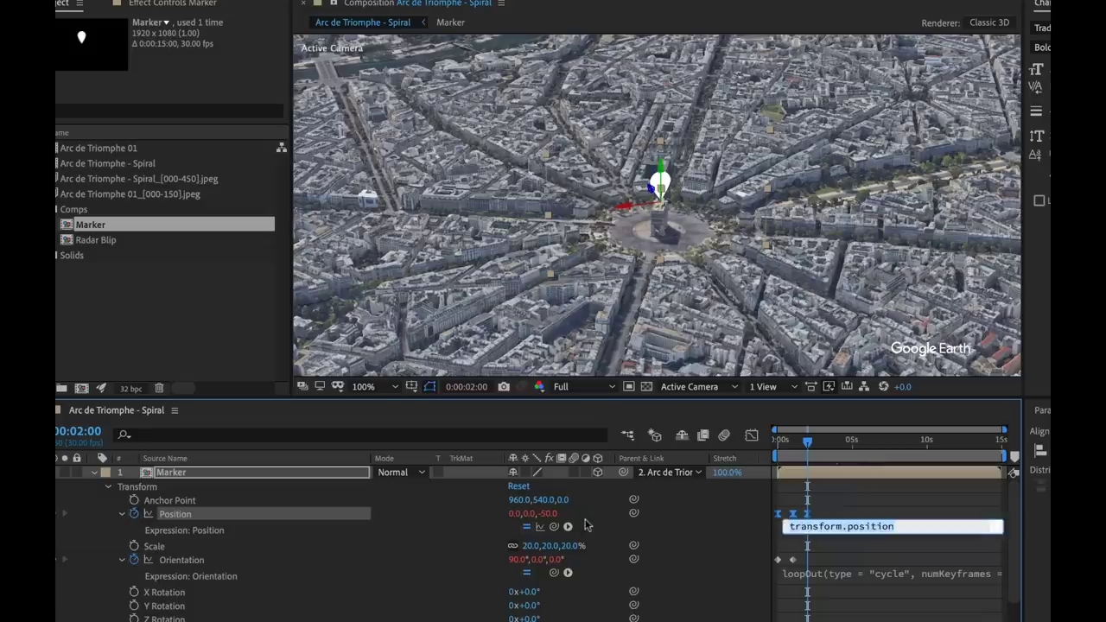
pyautogui.click(567, 526)
pyautogui.moveTo(617, 600)
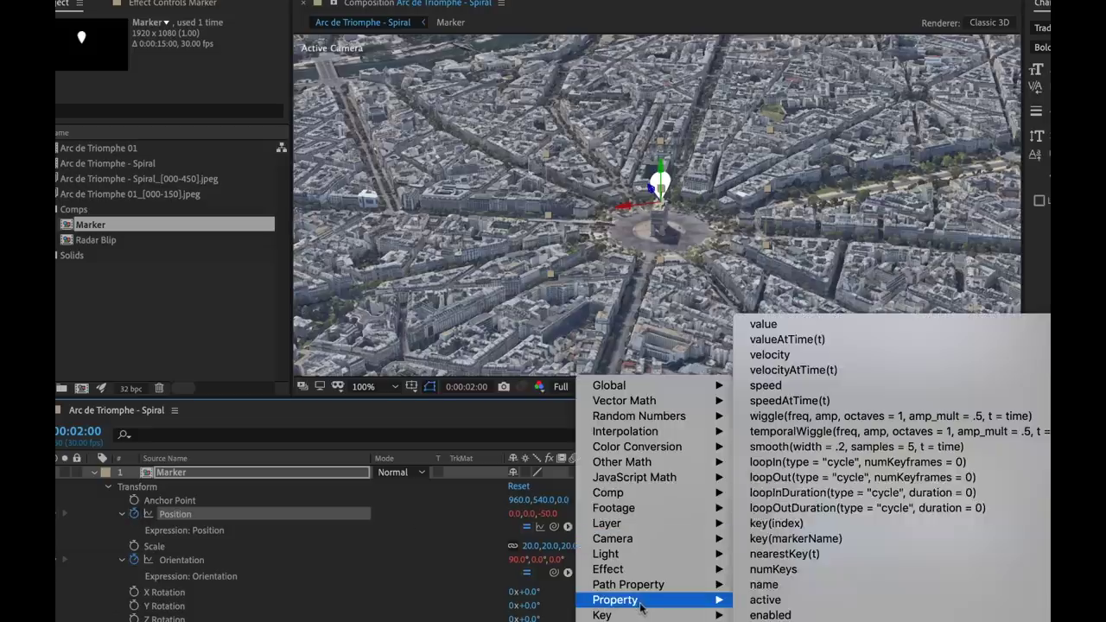
pyautogui.click(808, 481)
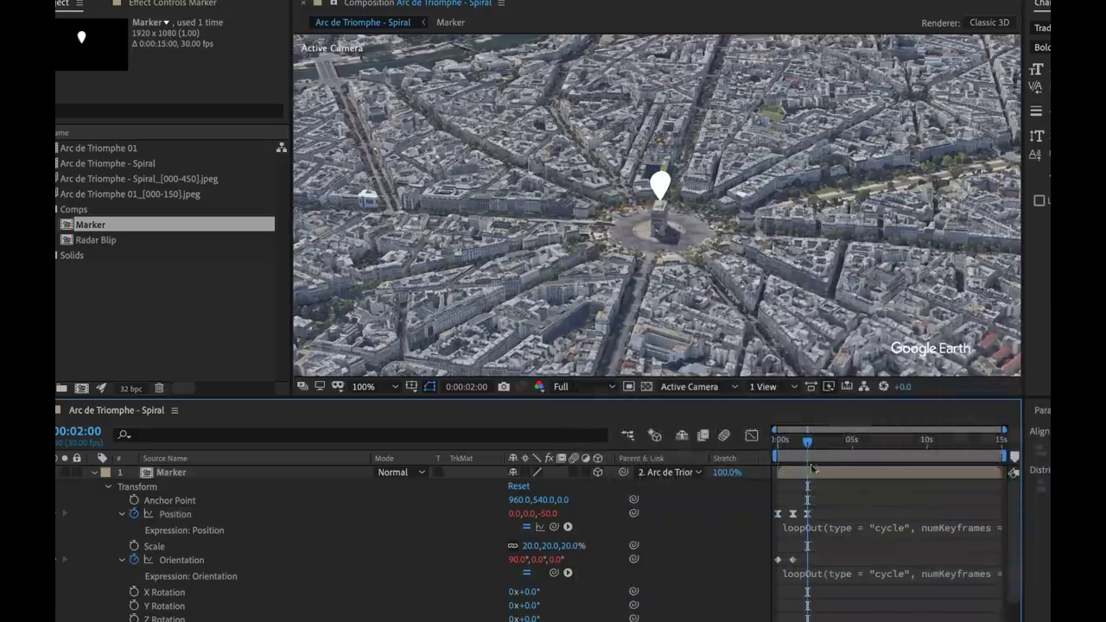
pyautogui.moveTo(803, 448); pyautogui.dragTo(852, 457)
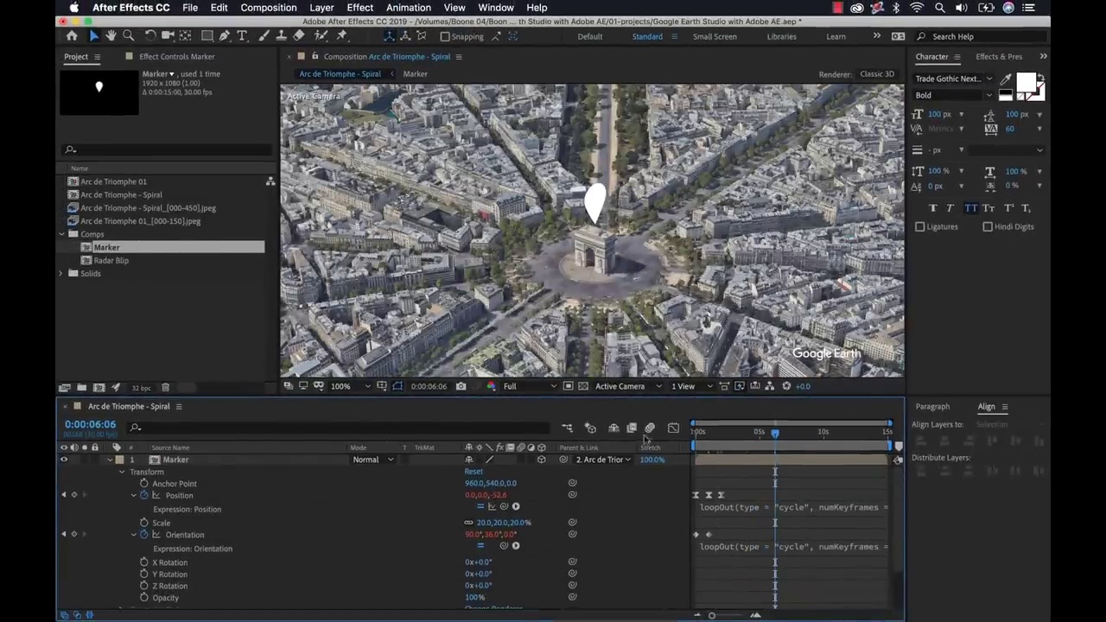
# Enable motion blur for the composition and for the Marker, Arc de Triomphe and spiral footage layers.
pyautogui.click(649, 428)
pyautogui.click(109, 460)
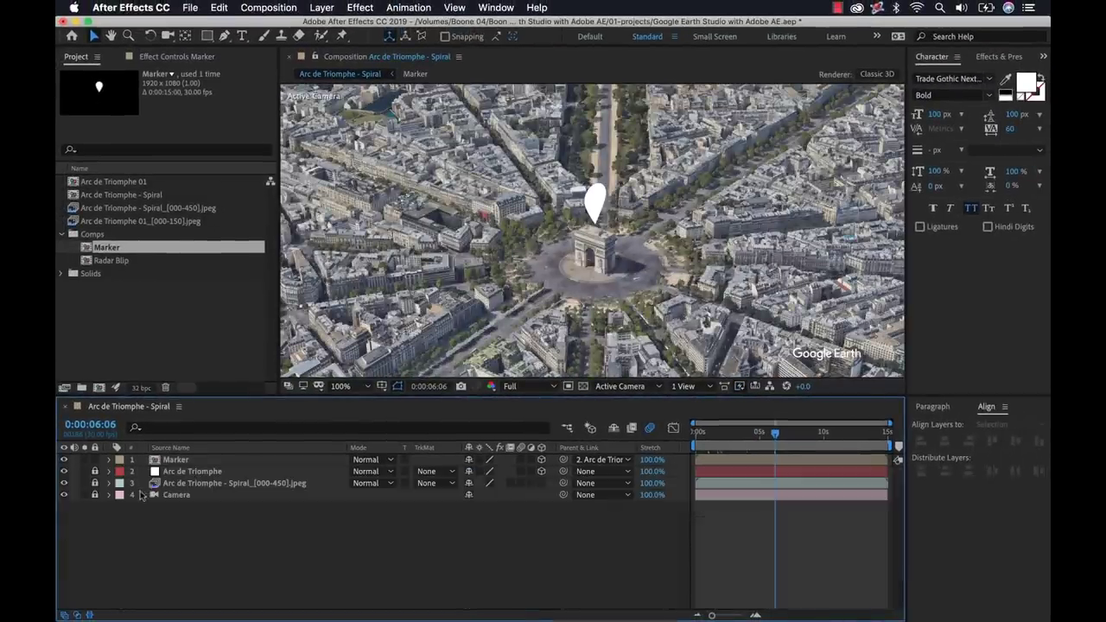
pyautogui.click(521, 460)
pyautogui.click(521, 483)
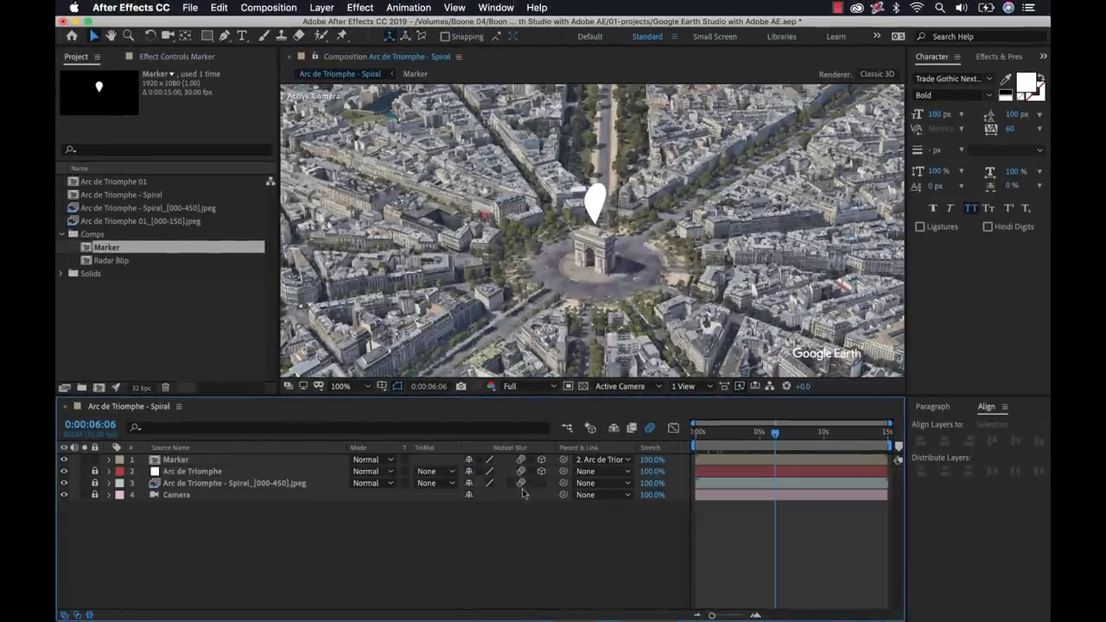
# Make the Marker layer semi-transparent by setting its opacity to 60%.
pyautogui.click(177, 460)
pyautogui.press('t')
pyautogui.click(477, 471)
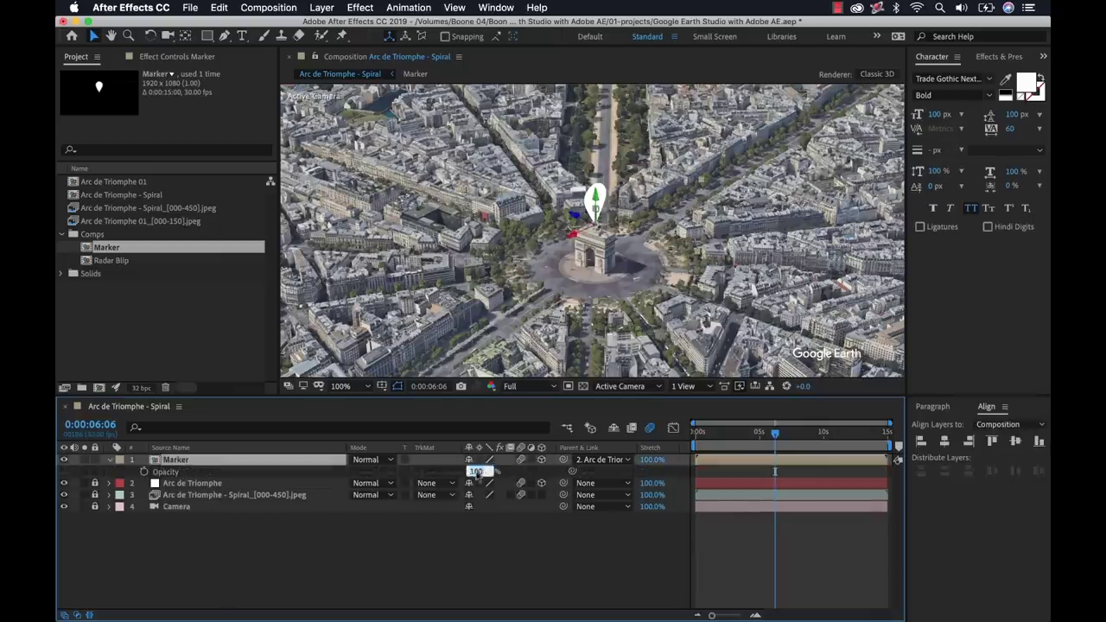
pyautogui.write('50')
pyautogui.press('Return')
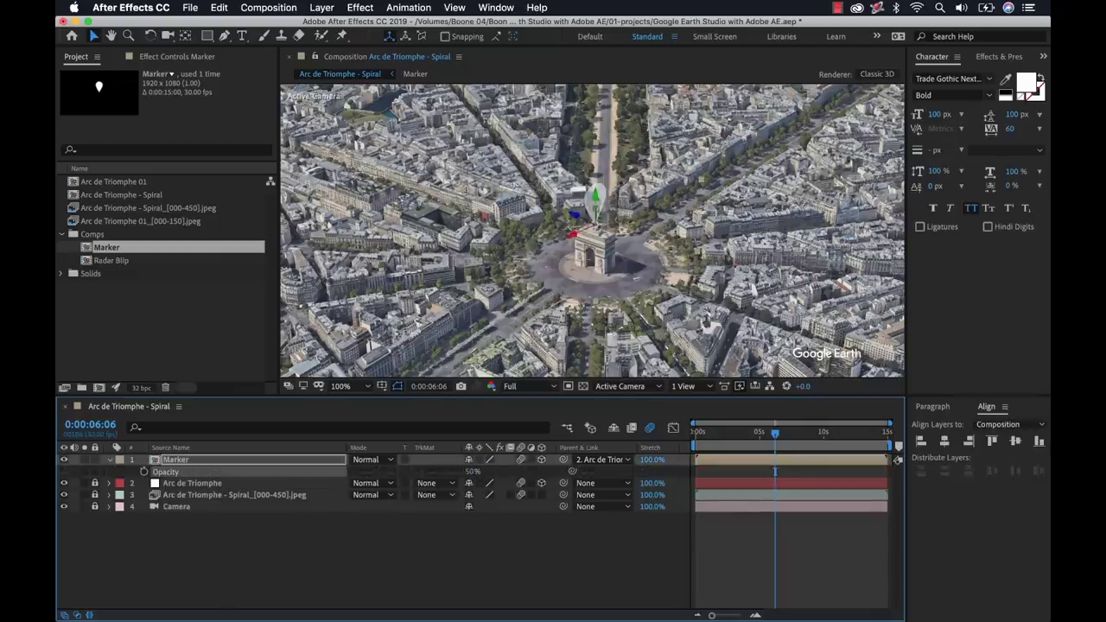
pyautogui.click(474, 472)
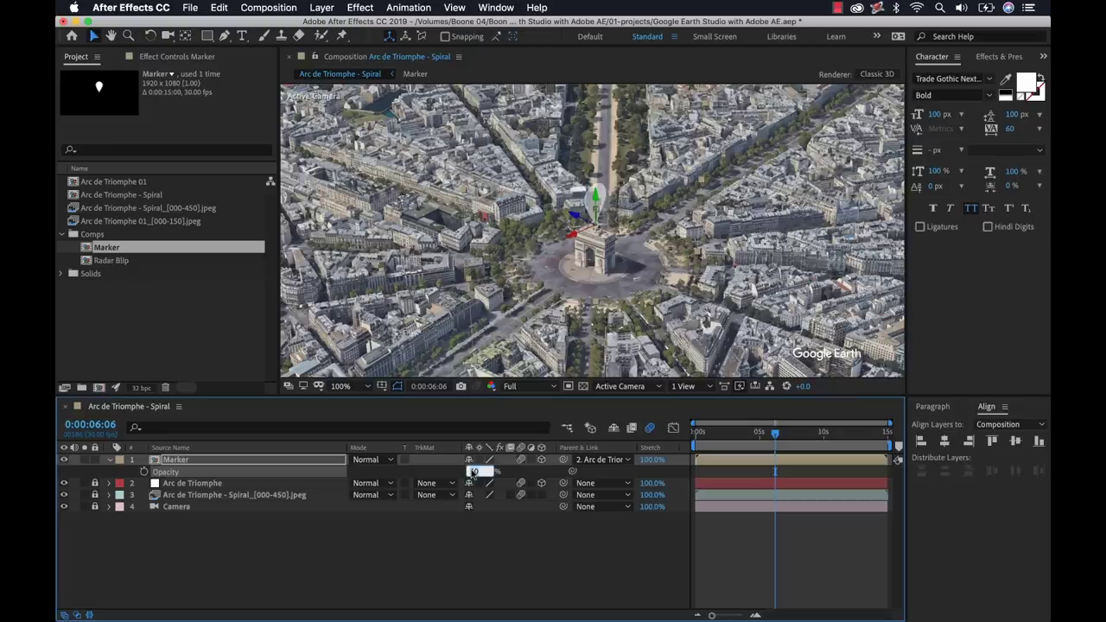
pyautogui.write('60')
pyautogui.press('Return')
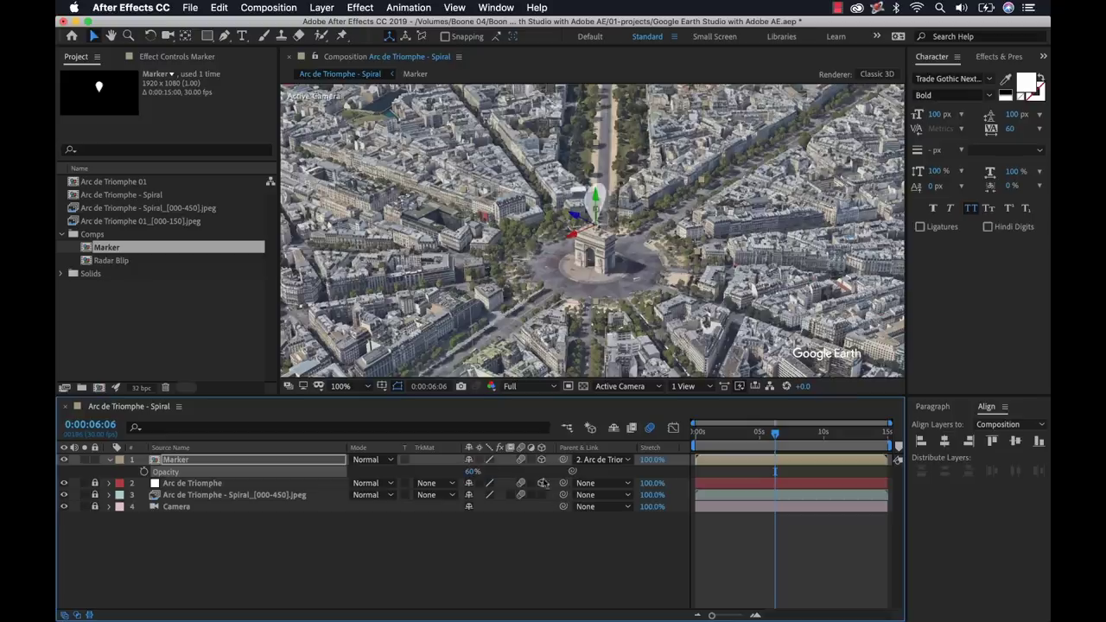
# Add the Radar Blip comp to the spiral composition directly below the Marker layer.
pyautogui.moveTo(768, 444)
pyautogui.mouseDown()
pyautogui.moveTo(750, 437)
pyautogui.moveTo(779, 435)
pyautogui.moveTo(763, 435)
pyautogui.mouseUp()
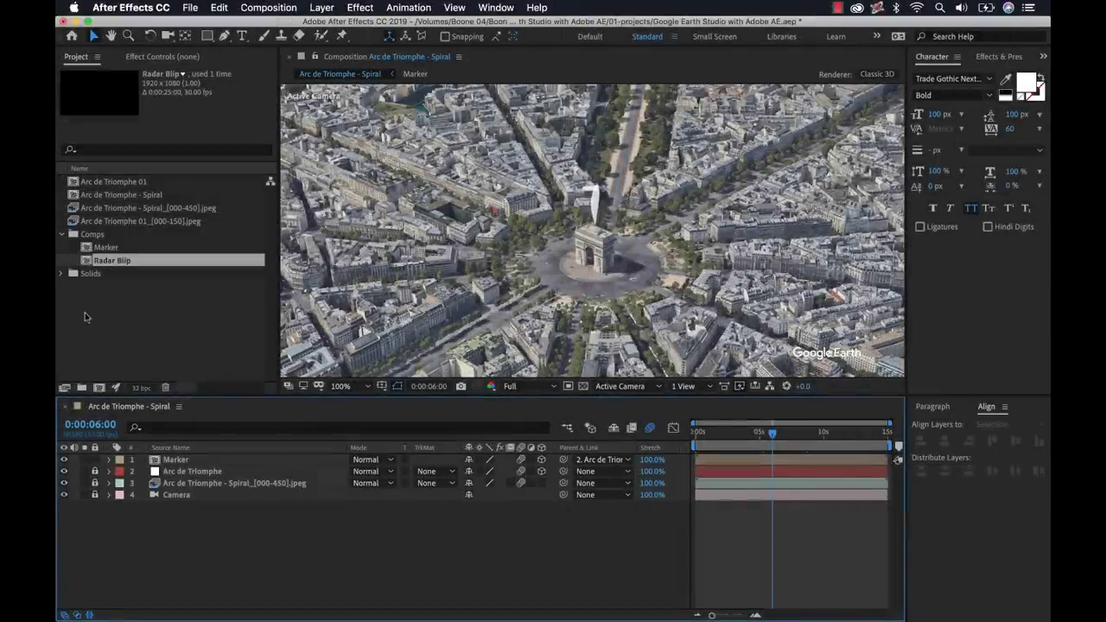
pyautogui.click(85, 316)
pyautogui.moveTo(87, 266)
pyautogui.mouseDown()
pyautogui.moveTo(184, 473)
pyautogui.moveTo(183, 463)
pyautogui.mouseUp()
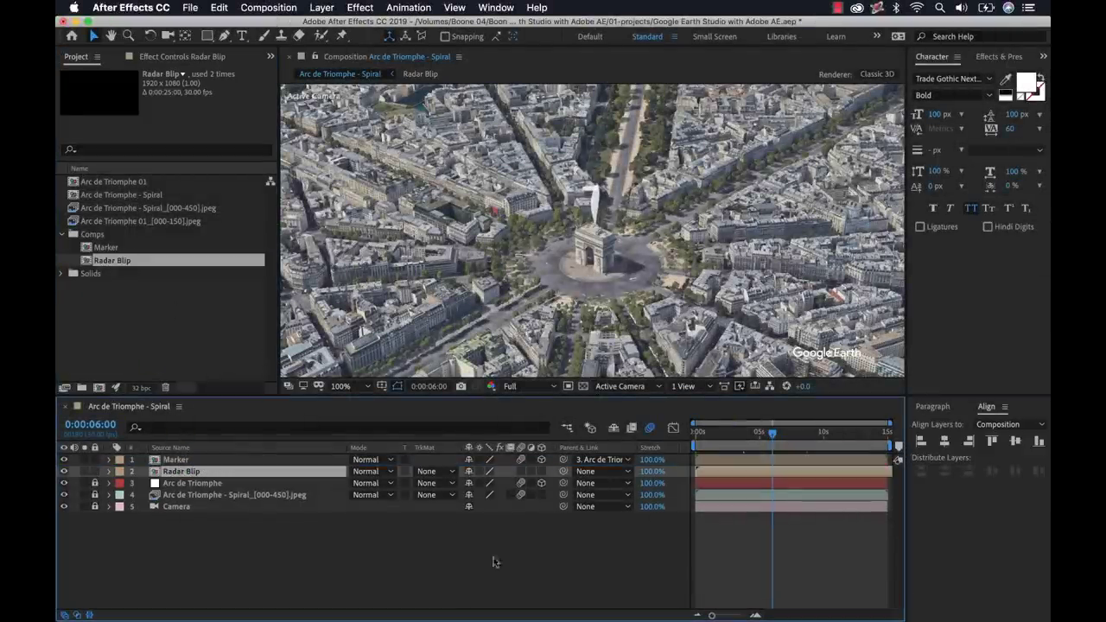
# Make Radar Blip a 3D layer with motion blur and parent it to the Arc de Triomphe track point.
pyautogui.moveTo(771, 441)
pyautogui.mouseDown()
pyautogui.moveTo(742, 435)
pyautogui.moveTo(763, 433)
pyautogui.mouseUp()
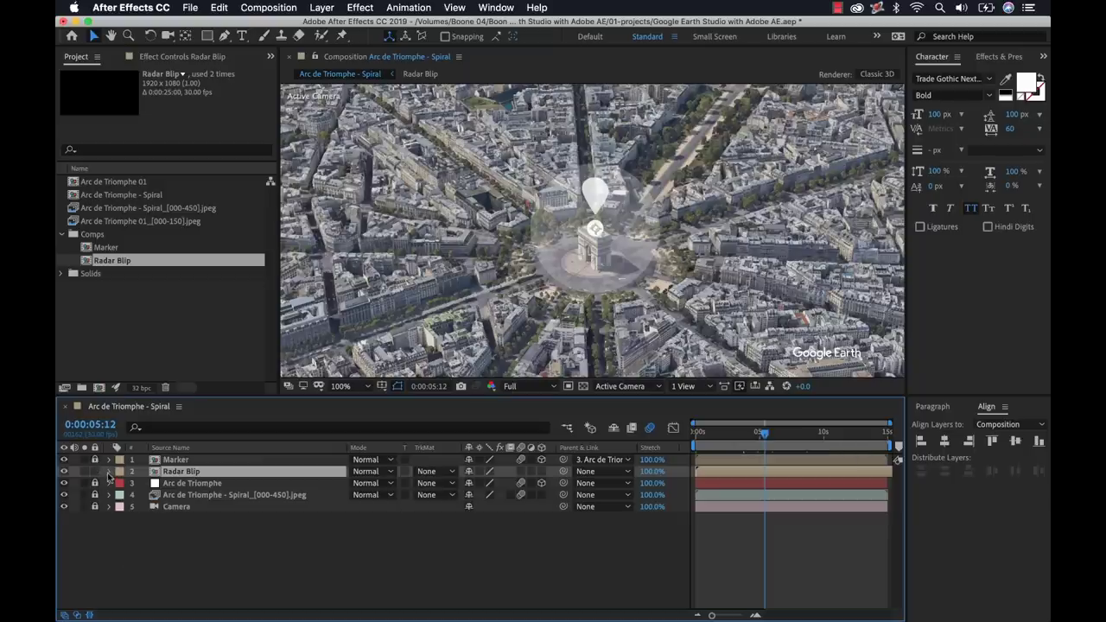
pyautogui.click(541, 472)
pyautogui.moveTo(562, 474); pyautogui.dragTo(184, 486)
# Set all three Position values of the Radar Blip layer to 0.
pyautogui.click(108, 472)
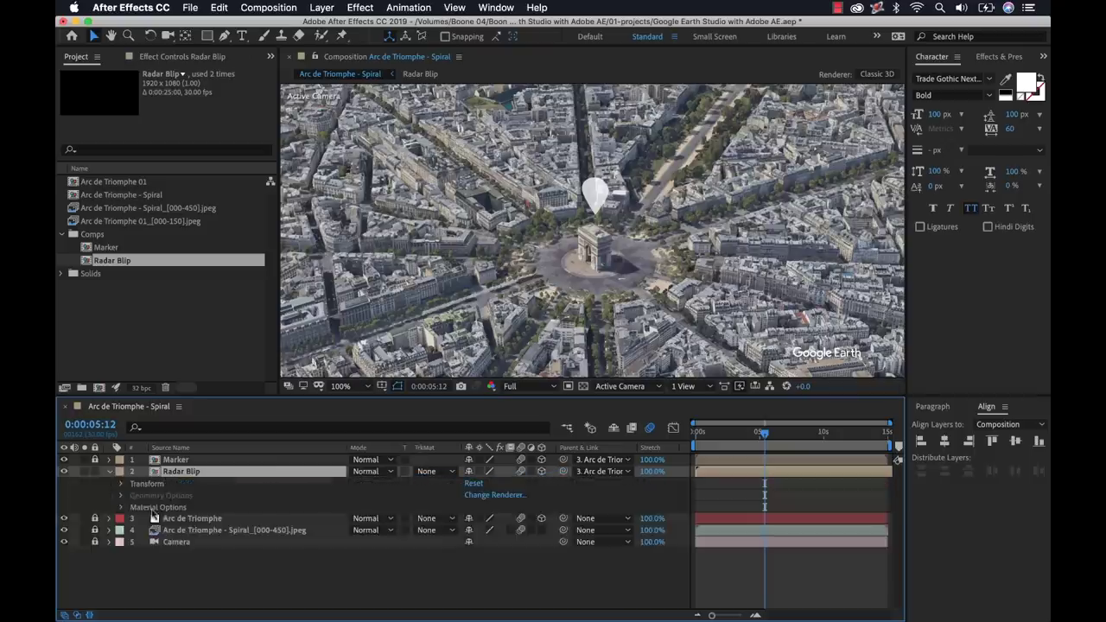
pyautogui.click(121, 485)
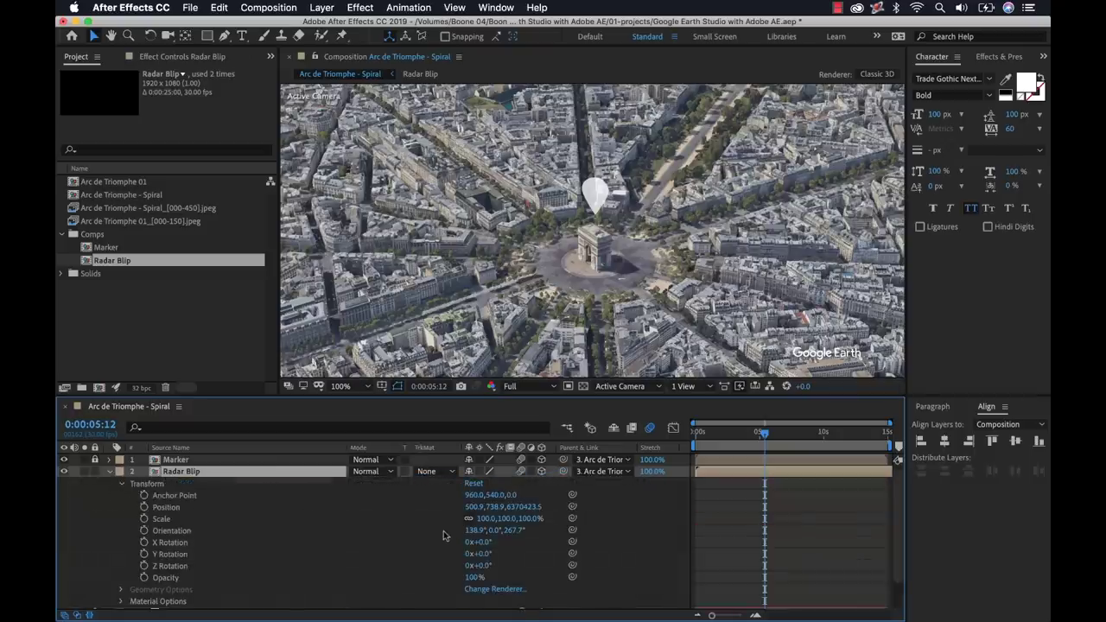
pyautogui.click(484, 507)
pyautogui.write('0')
pyautogui.press('Tab')
pyautogui.press('Tab')
pyautogui.write('0')
pyautogui.click(486, 507)
pyautogui.write('0')
pyautogui.press('Return')
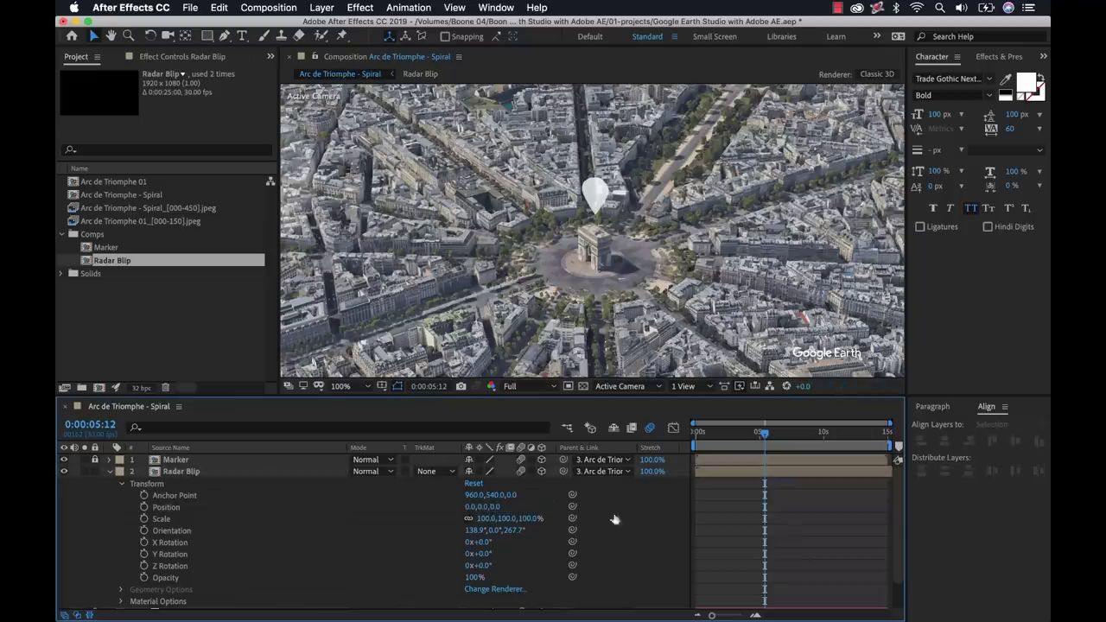
# Lay the Radar Blip flat by setting its X and Z orientation to 0°.
pyautogui.click(476, 531)
pyautogui.write('0')
pyautogui.press('Return')
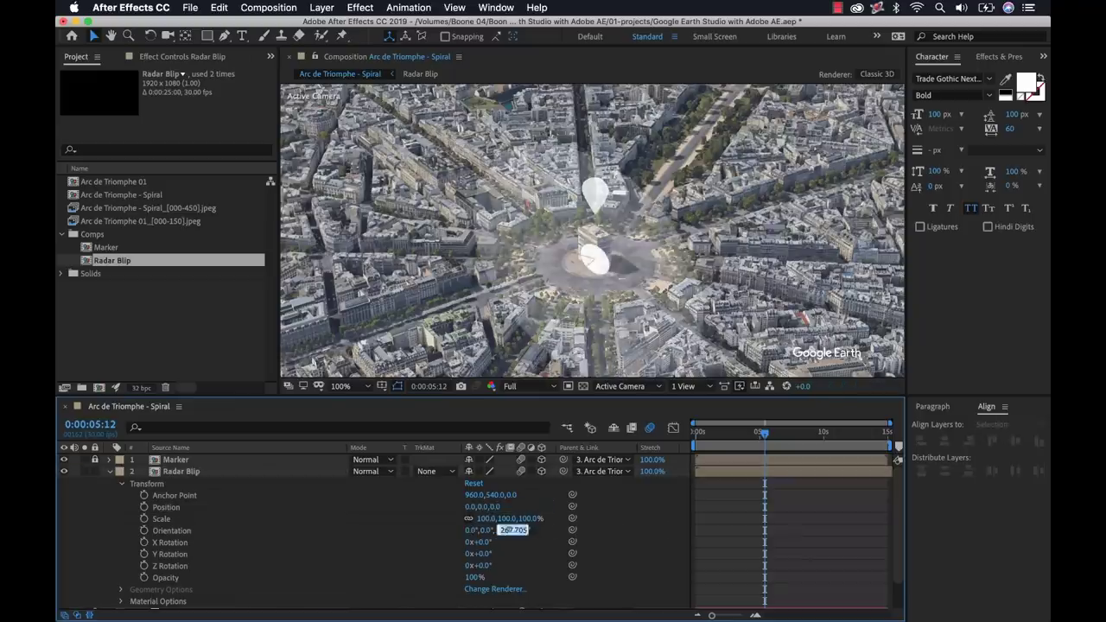
pyautogui.click(508, 531)
pyautogui.write('0')
pyautogui.press('Return')
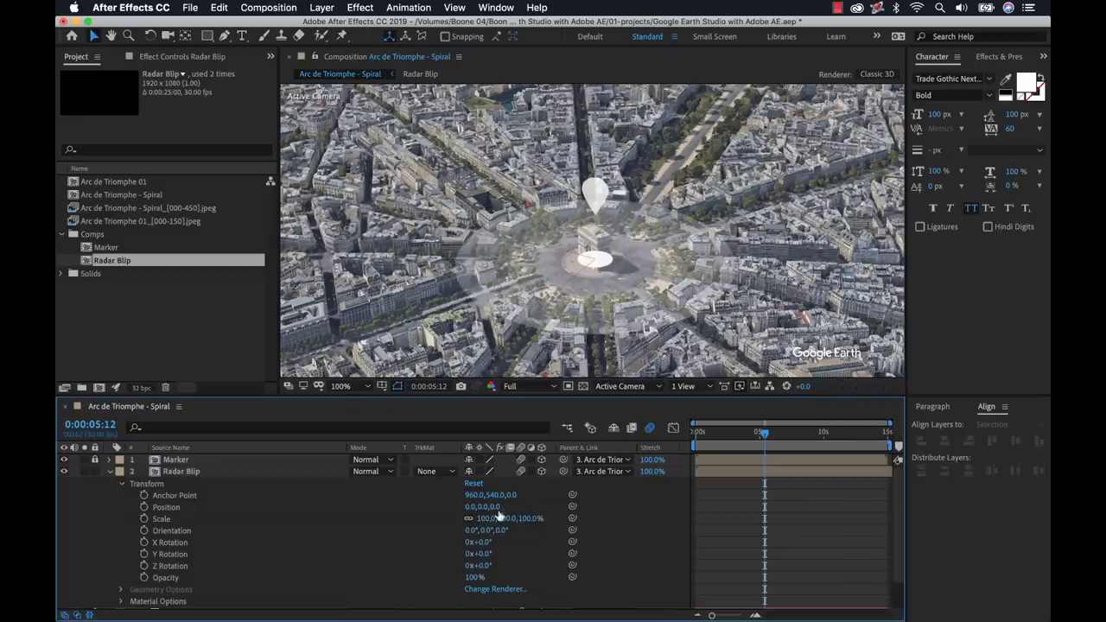
# Raise the Radar Blip to the monument's roof with a Z position of -48, checking its height at 0:00:14:09.
pyautogui.moveTo(496, 512); pyautogui.dragTo(457, 507)
pyautogui.moveTo(765, 432); pyautogui.dragTo(877, 432)
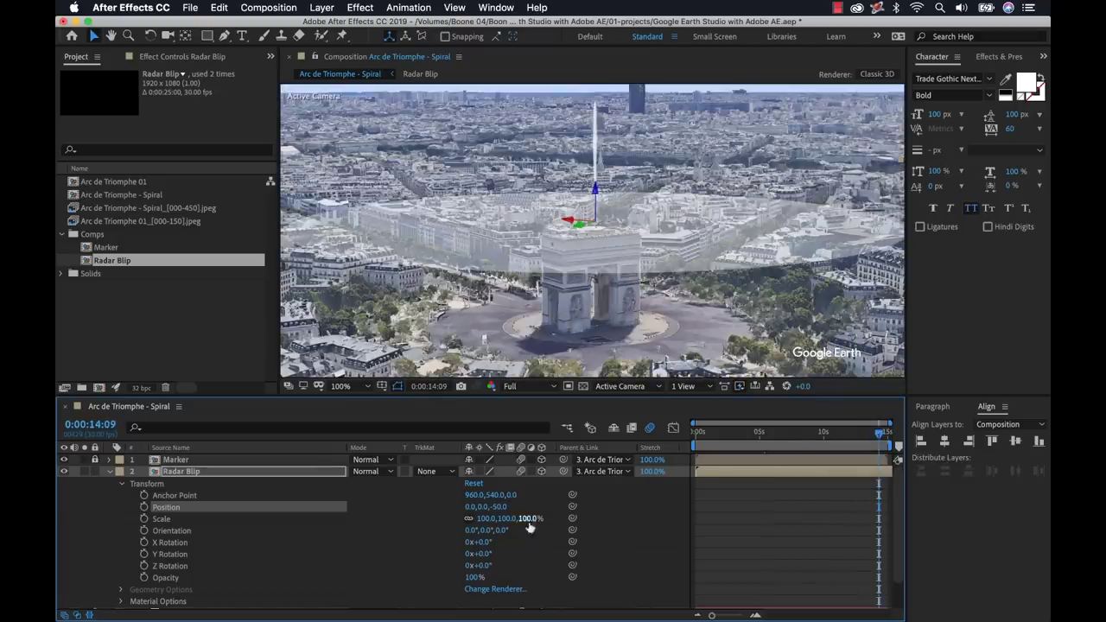
pyautogui.moveTo(503, 510); pyautogui.dragTo(504, 513)
pyautogui.click(500, 508)
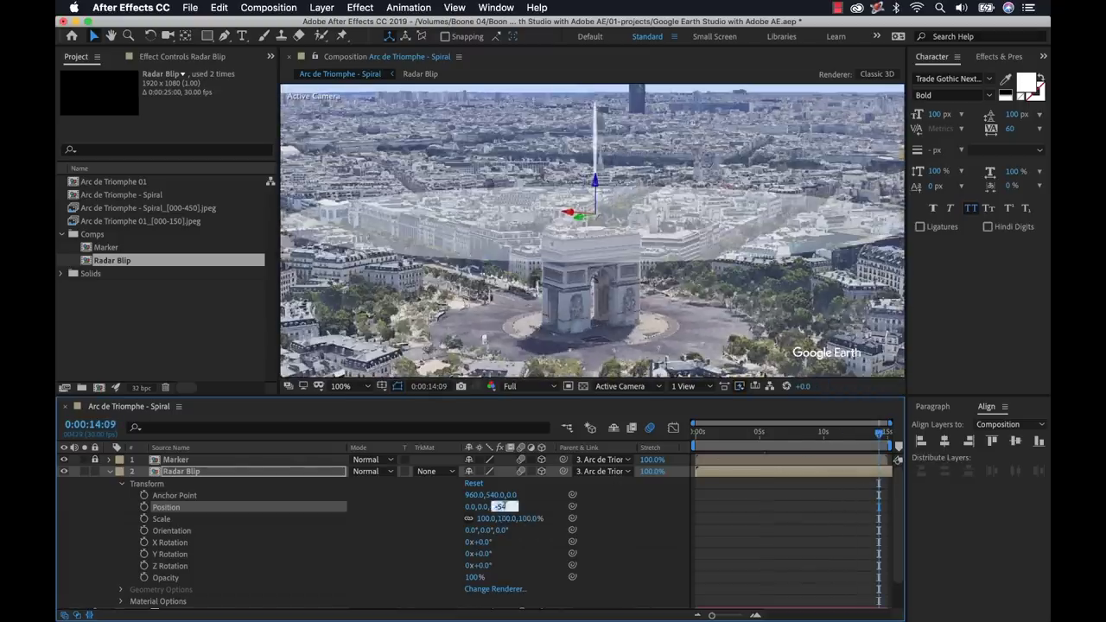
pyautogui.write('-48')
pyautogui.press('Return')
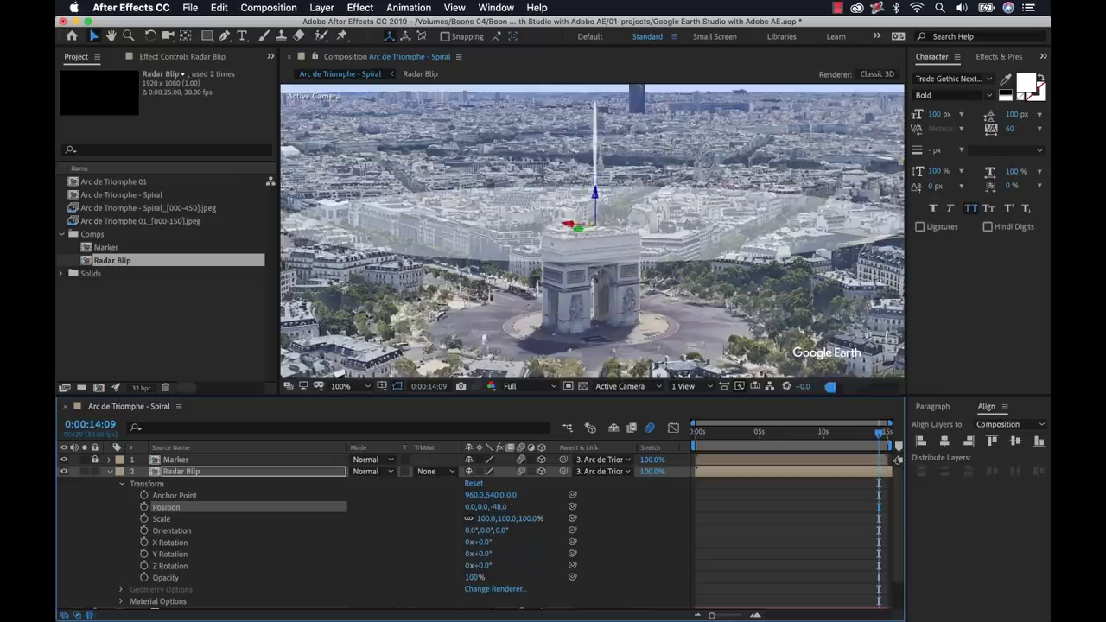
pyautogui.click(730, 518)
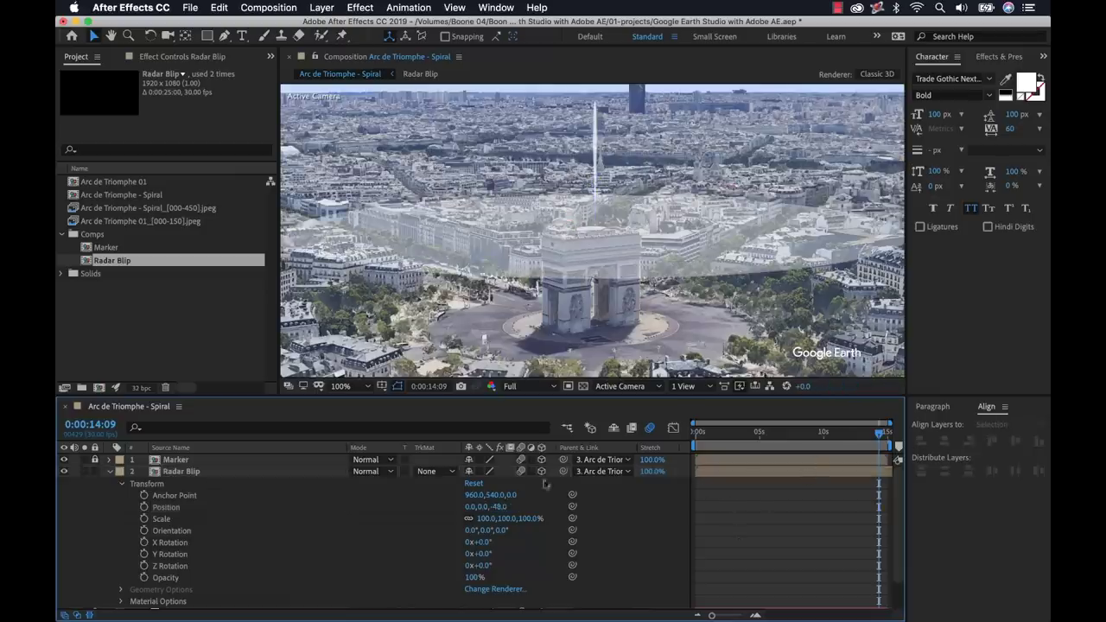
# Set the Radar Blip layer's opacity to 80%, and return to the start of the spiral.
pyautogui.click(196, 480)
pyautogui.press('t')
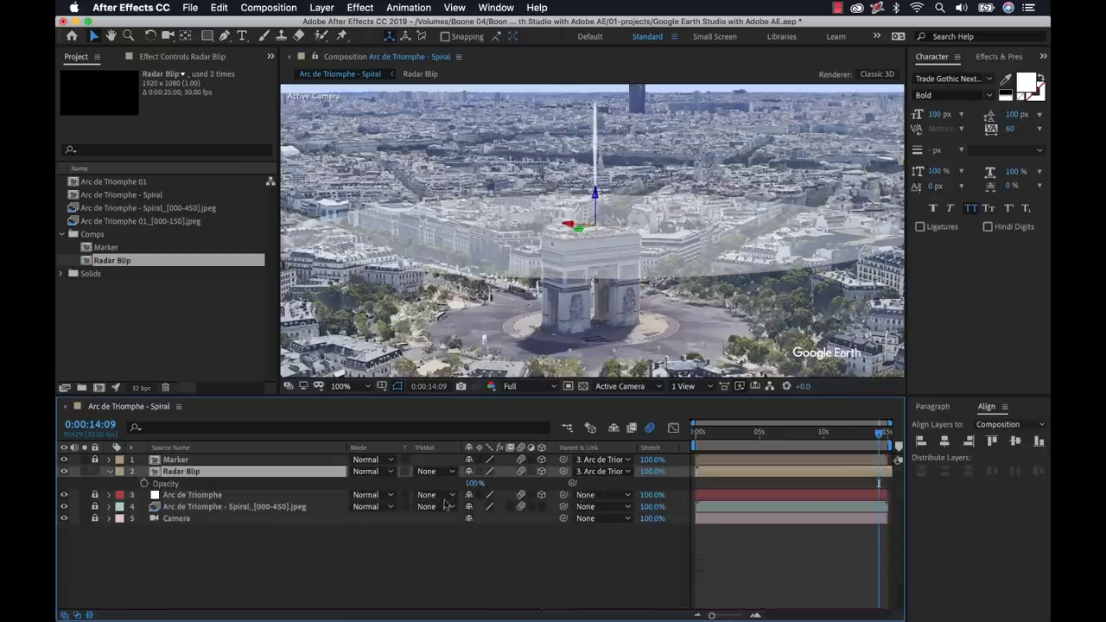
pyautogui.click(474, 483)
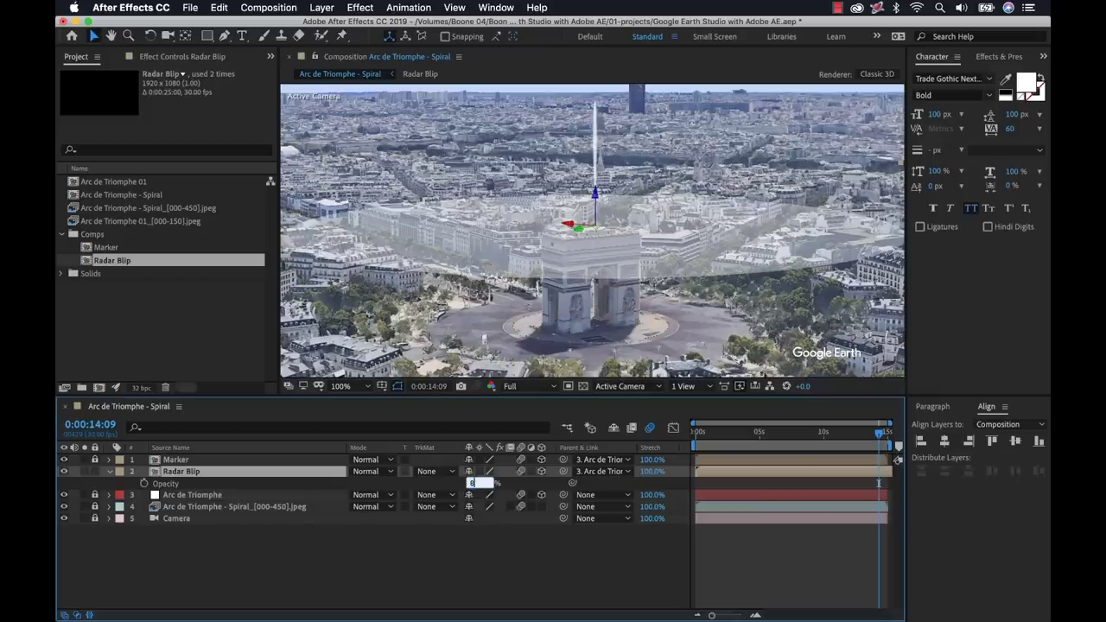
pyautogui.write('80')
pyautogui.press('Return')
pyautogui.click(570, 562)
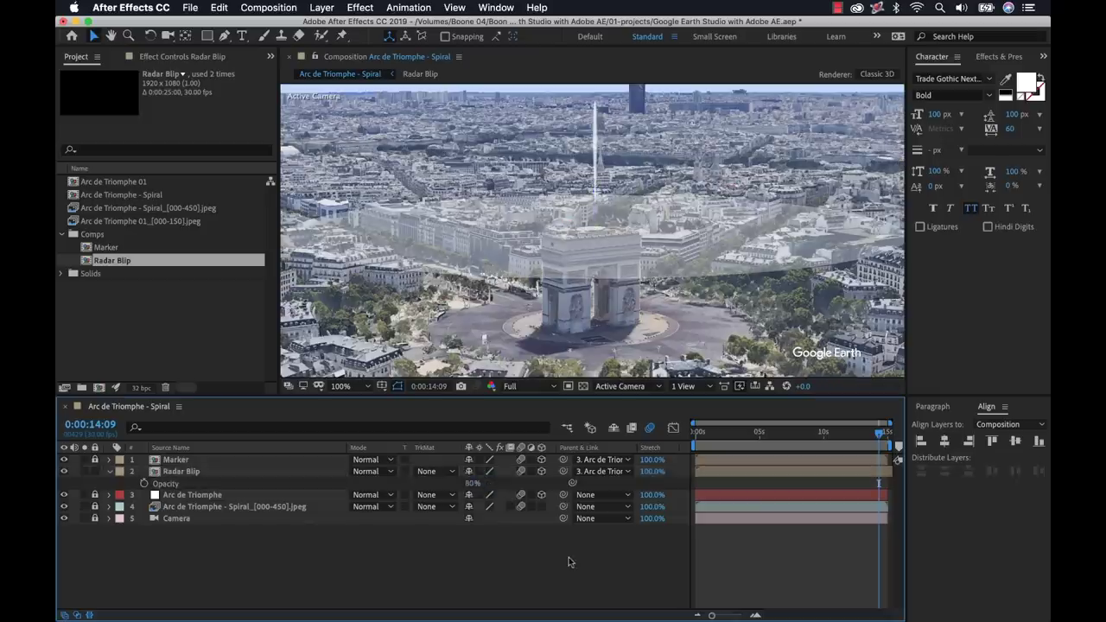
pyautogui.moveTo(879, 432); pyautogui.dragTo(671, 434)
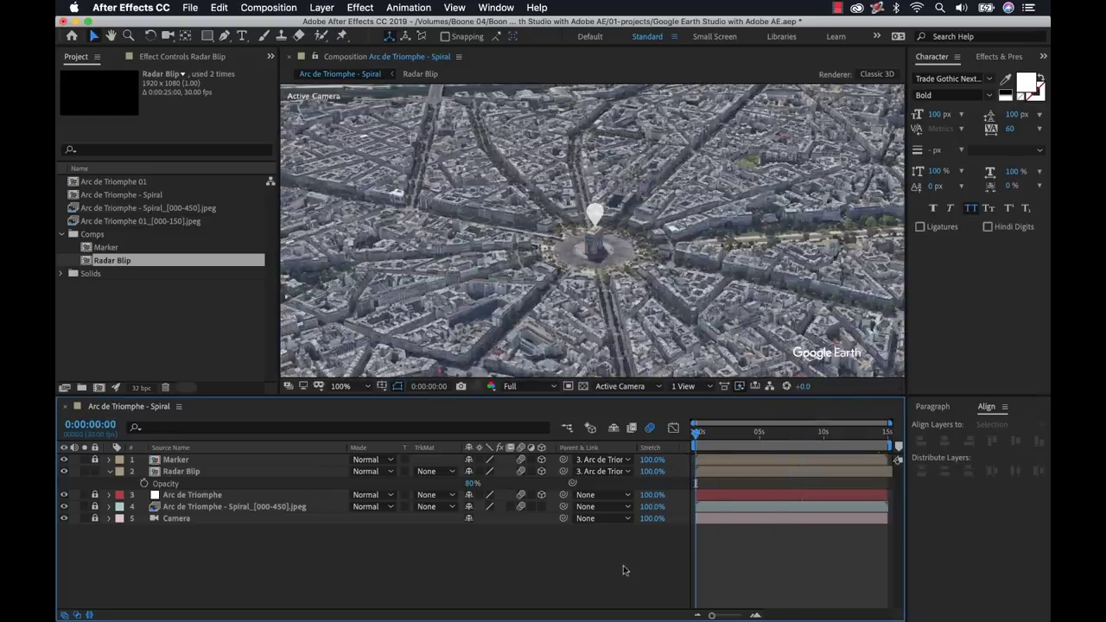